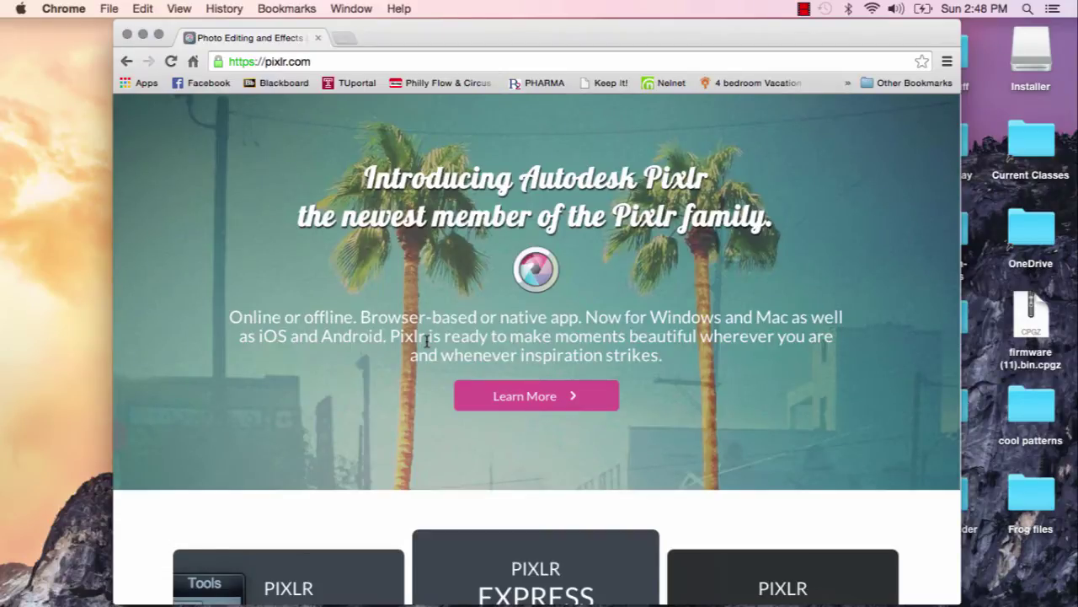
# Step: Scroll down the Pixlr home page to the Editor, Express and O-Matic product cards
pyautogui.scroll(-1, 427, 344)
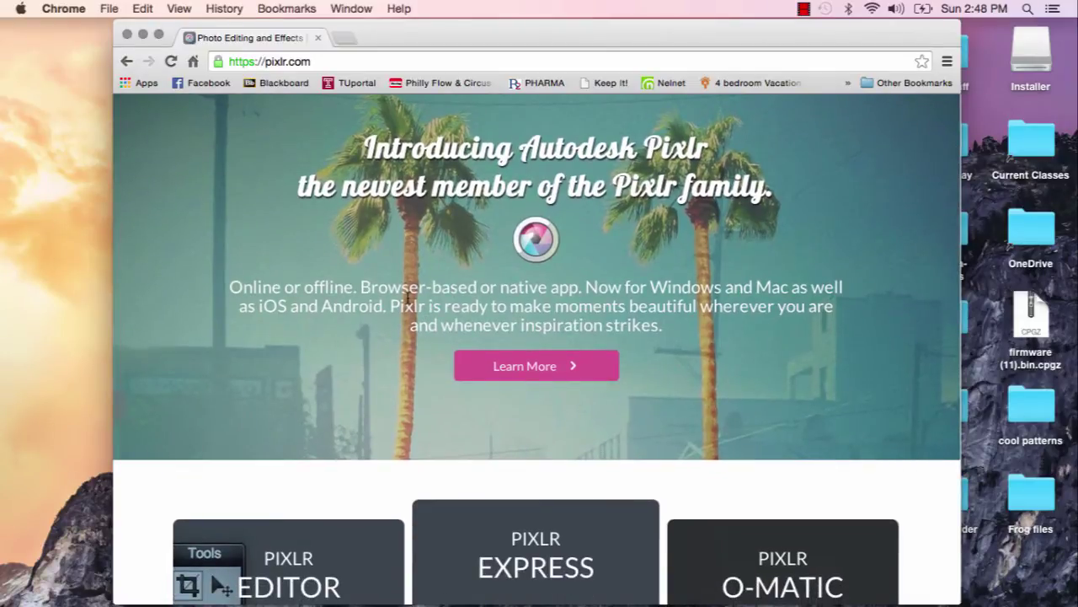
pyautogui.scroll(-1, 408, 295)
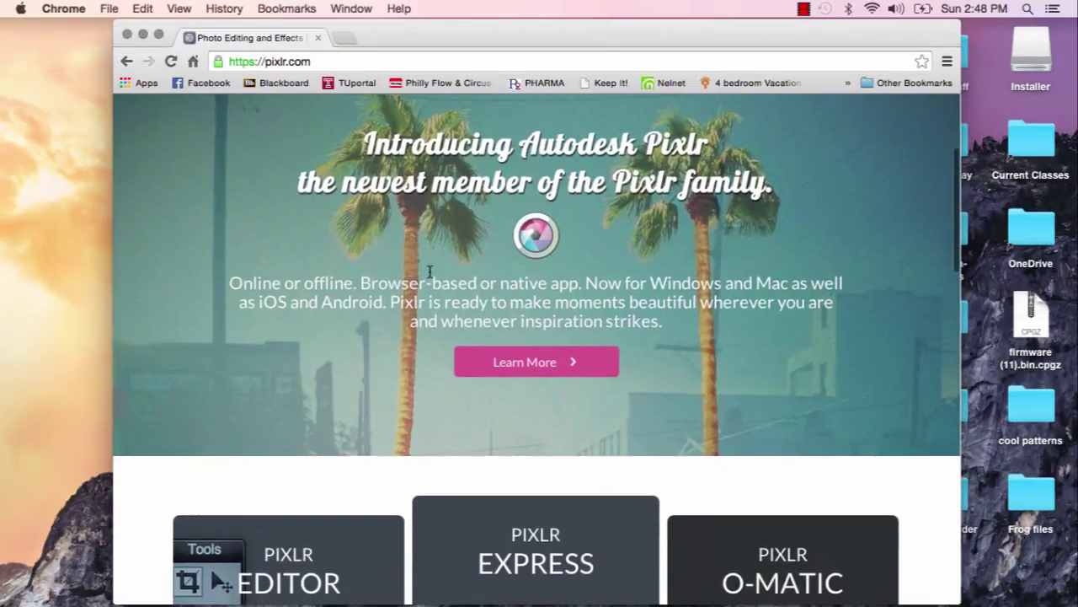
pyautogui.scroll(-5, 431, 379)
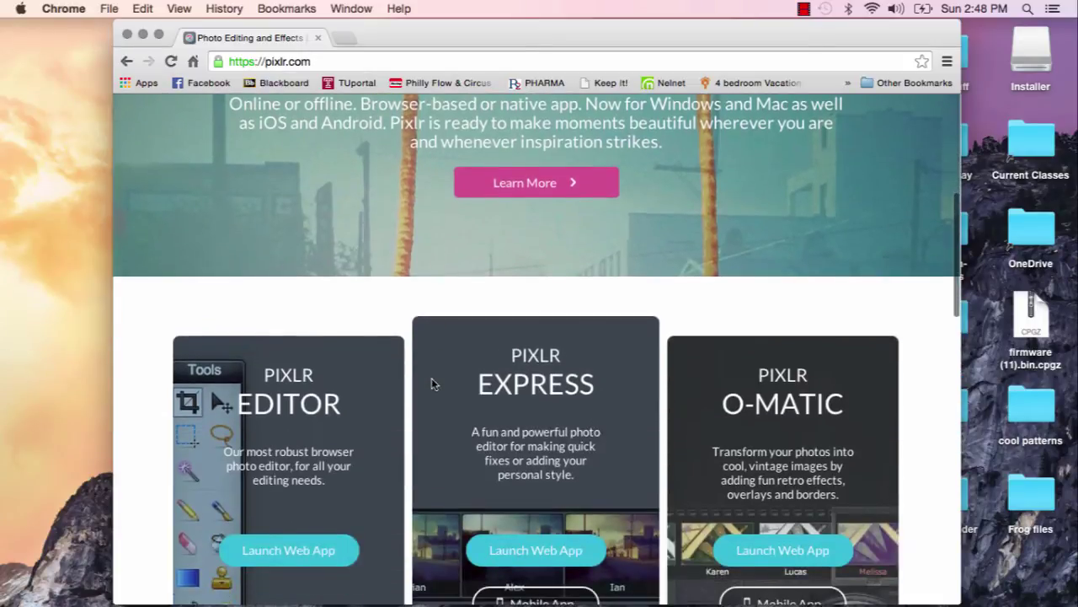
pyautogui.scroll(-2, 432, 385)
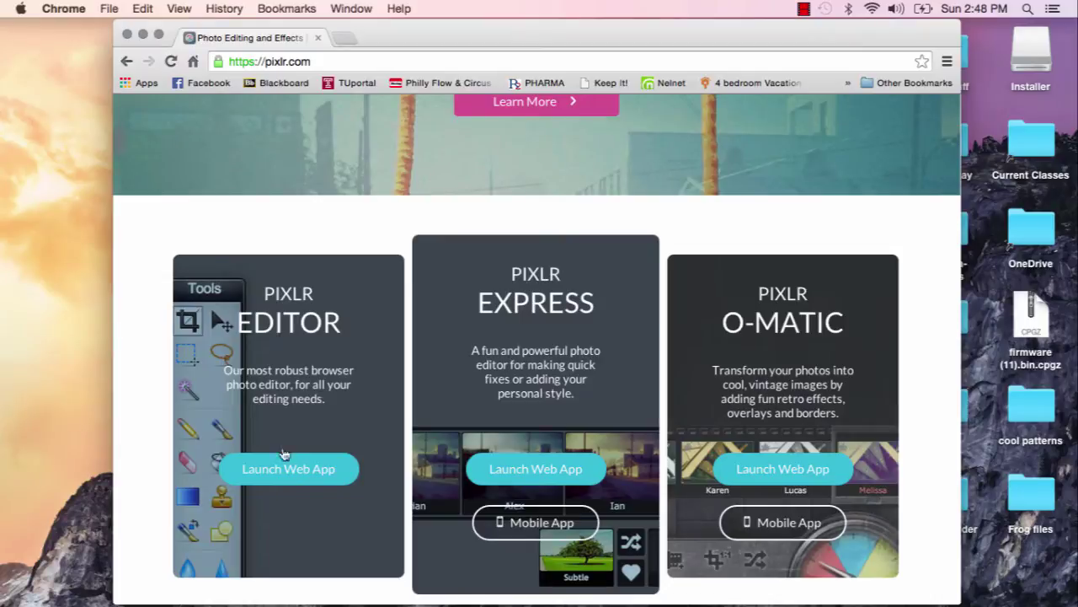
# Step: Launch Pixlr Editor and browse the Hyperion-patterns > Checkers files, previewing windmill4a.bmp
pyautogui.click(287, 486)
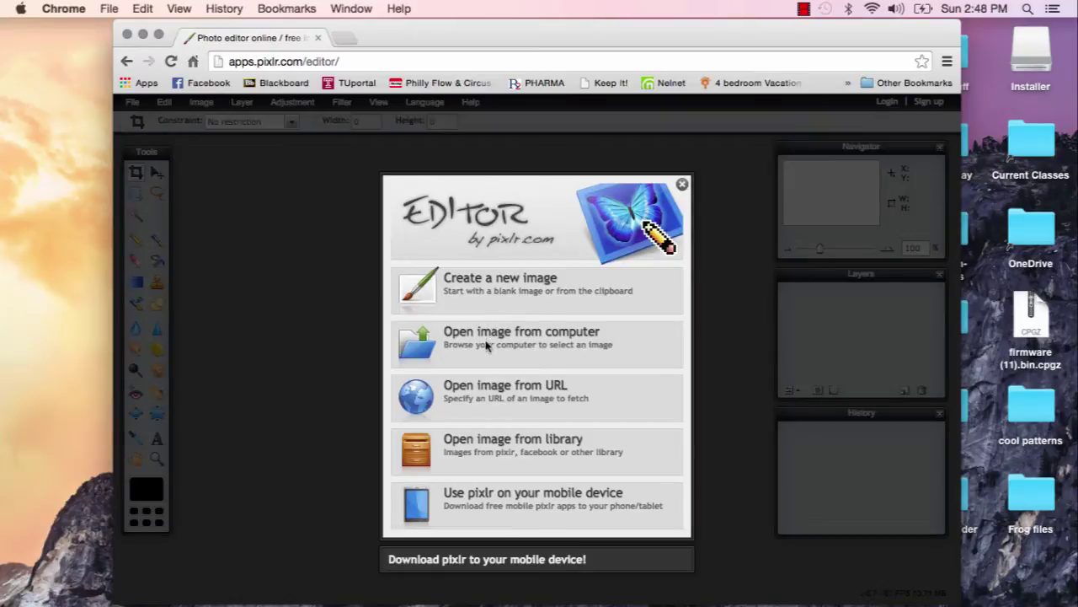
pyautogui.click(418, 342)
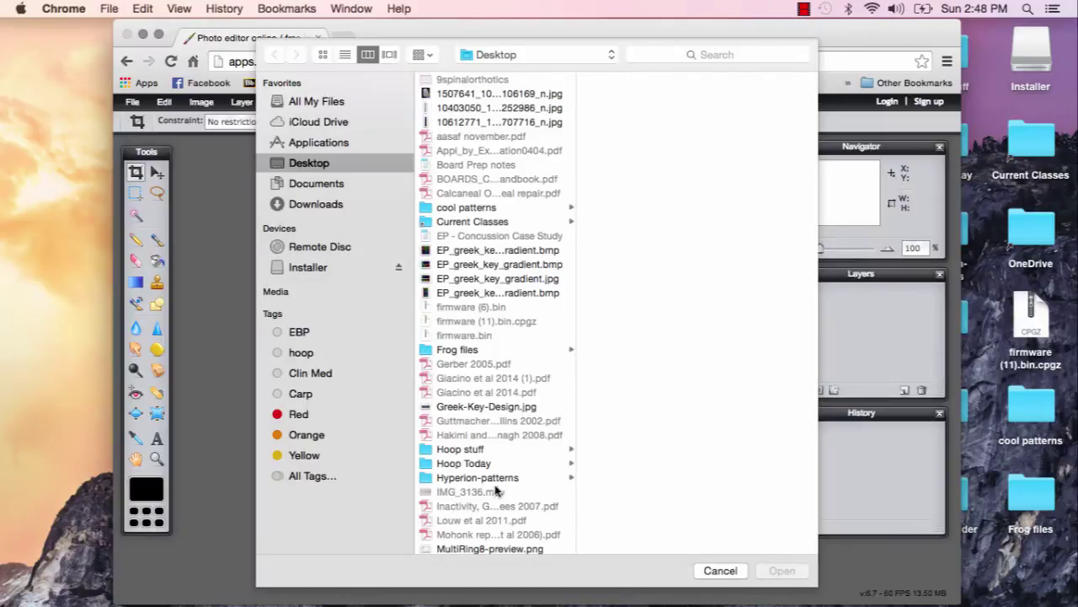
pyautogui.click(497, 478)
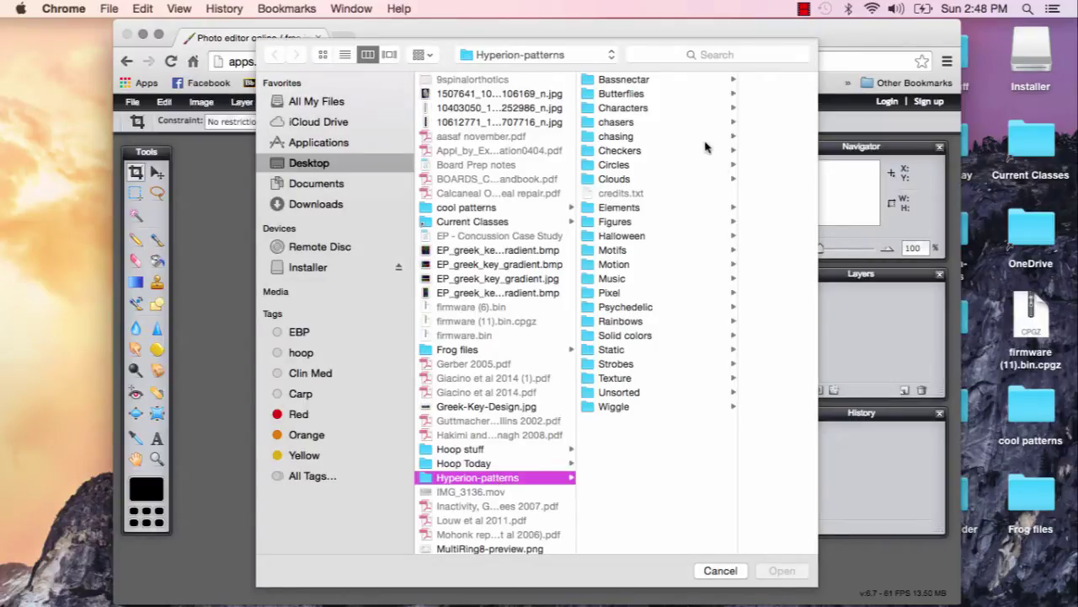
pyautogui.click(639, 152)
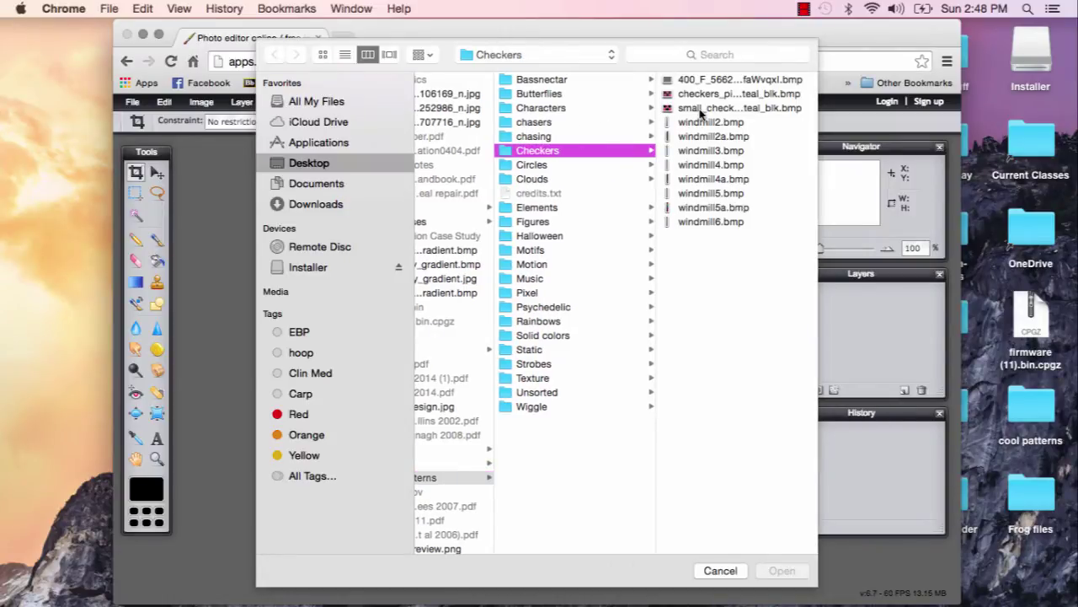
pyautogui.click(698, 109)
pyautogui.click(598, 177)
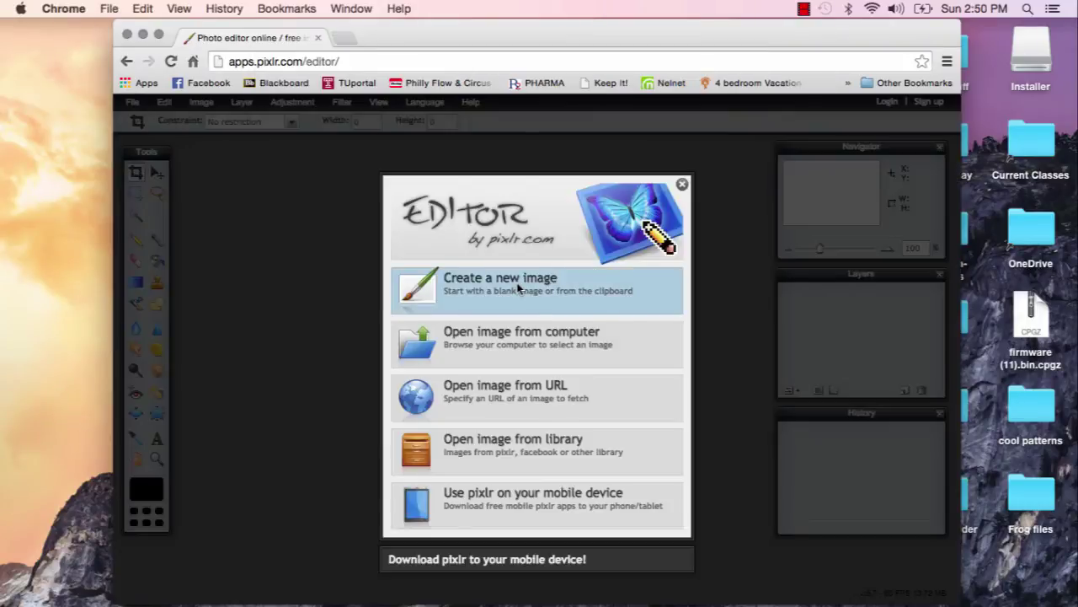
# Step: Name the new image 'hyperion 1', set width 40 px and height 120 px, and create it
pyautogui.click(518, 288)
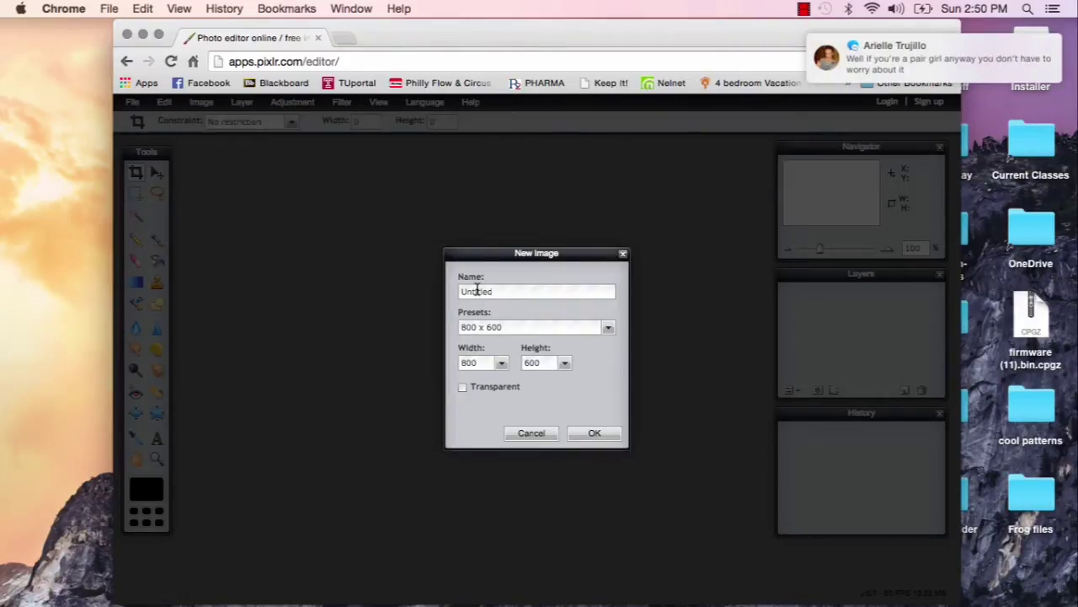
pyautogui.doubleClick(477, 290)
pyautogui.write('hype')
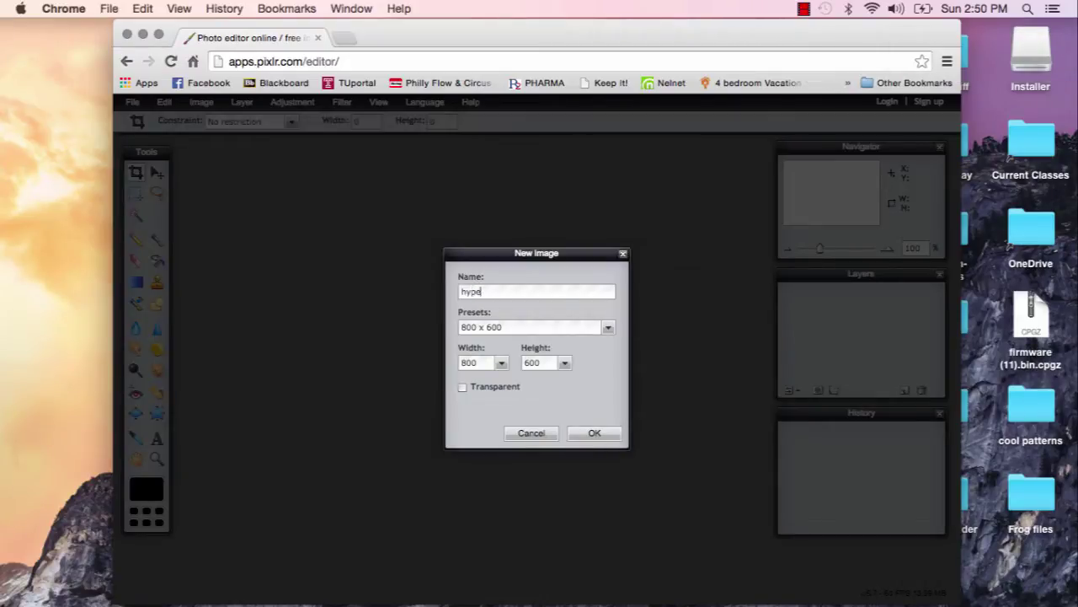
pyautogui.write('rion 1')
pyautogui.click(501, 364)
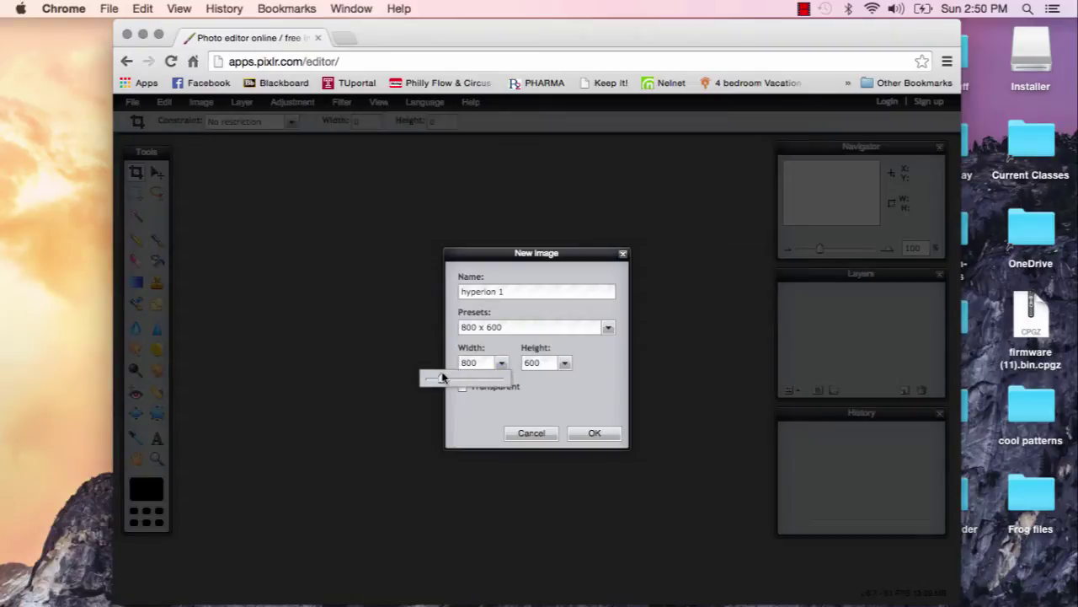
pyautogui.moveTo(441, 384); pyautogui.dragTo(427, 385)
pyautogui.click(564, 362)
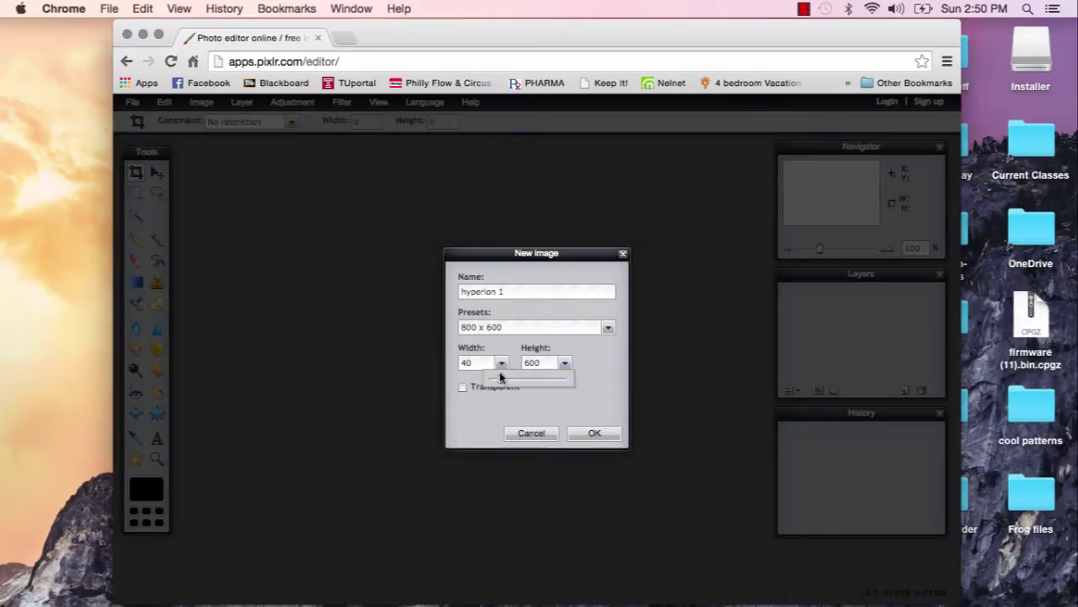
pyautogui.moveTo(501, 380); pyautogui.dragTo(493, 385)
pyautogui.click(584, 404)
pyautogui.click(595, 432)
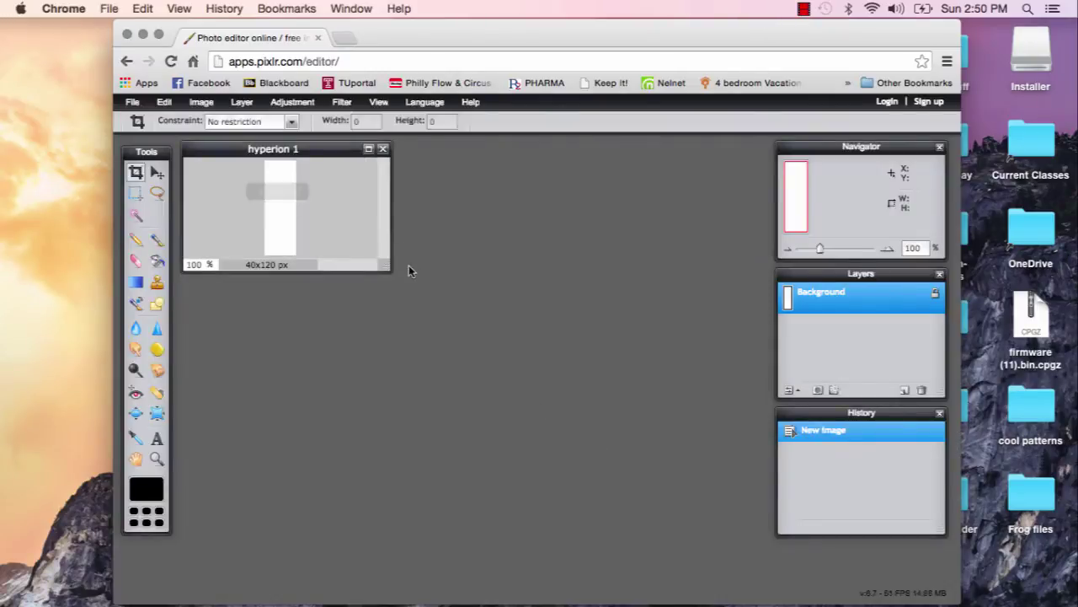
# Step: Enlarge the image window and fill the canvas bottom-to-top with the rainbow gradient preset
pyautogui.moveTo(388, 268); pyautogui.dragTo(440, 338)
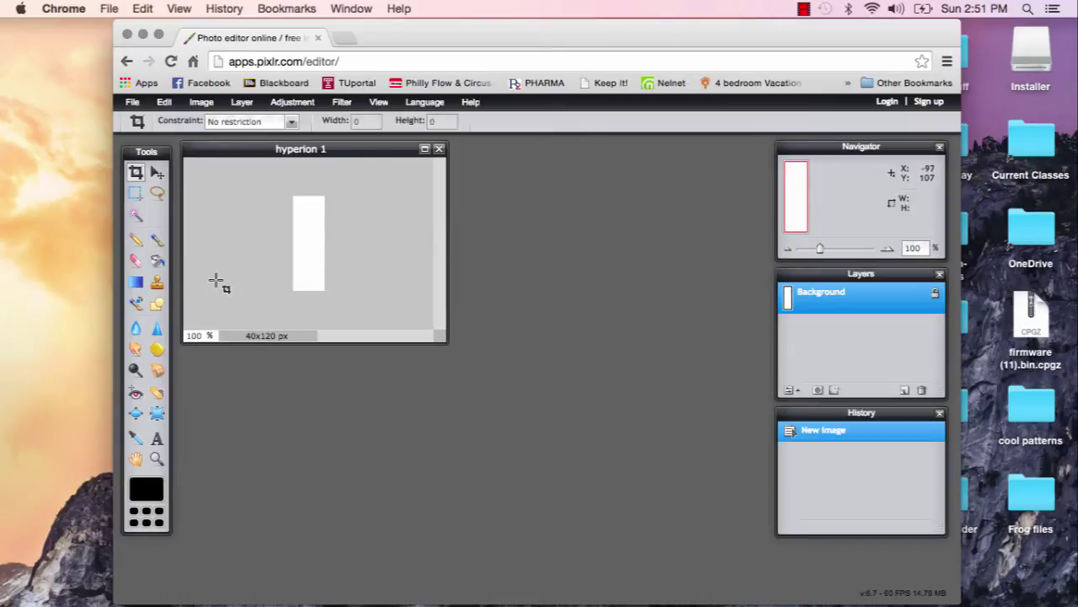
pyautogui.click(136, 283)
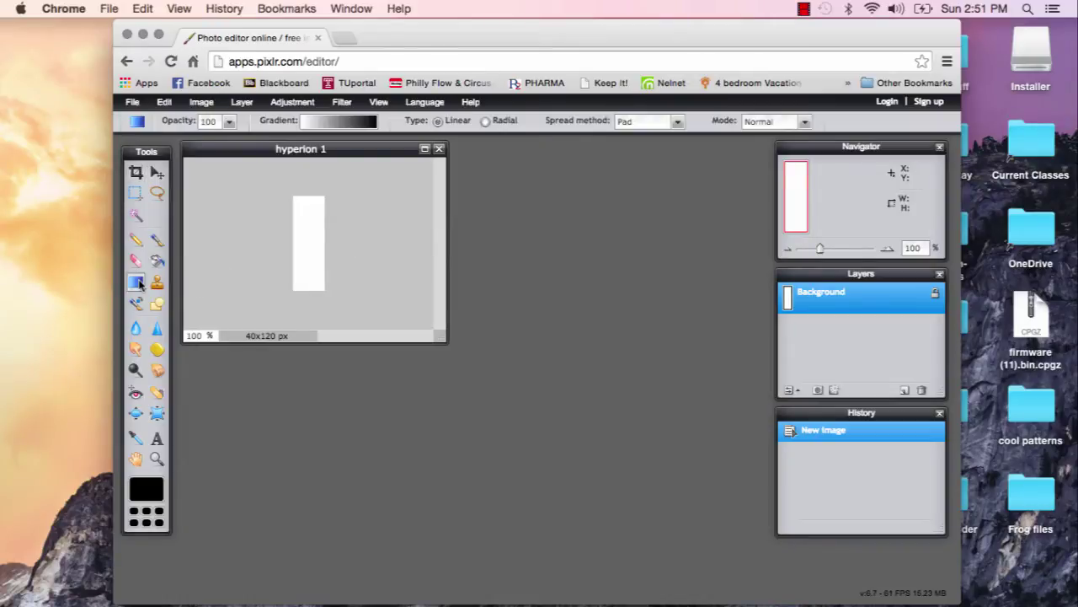
pyautogui.click(347, 122)
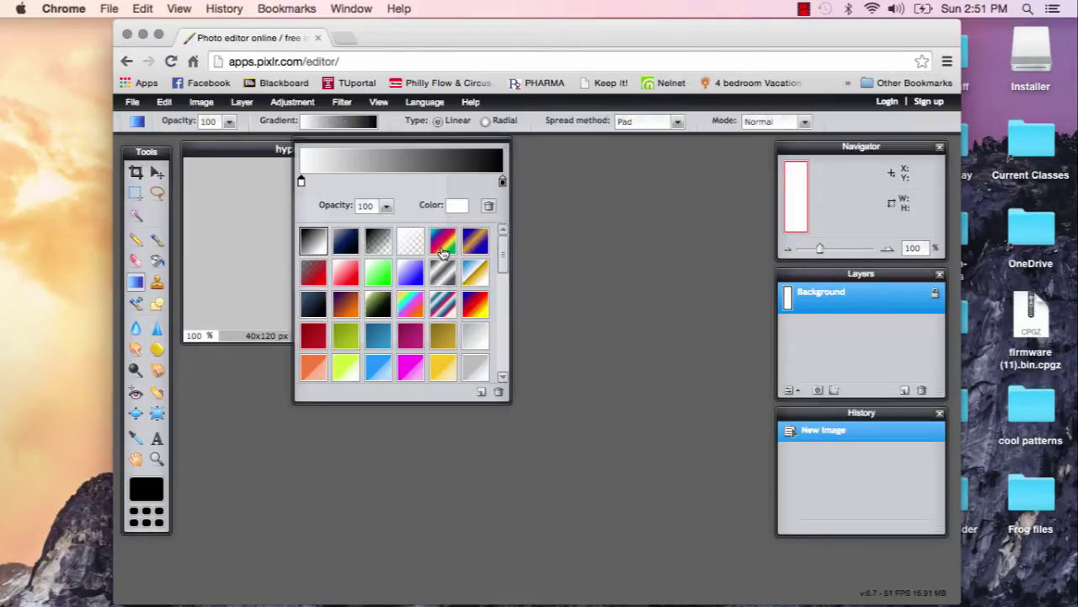
pyautogui.click(241, 197)
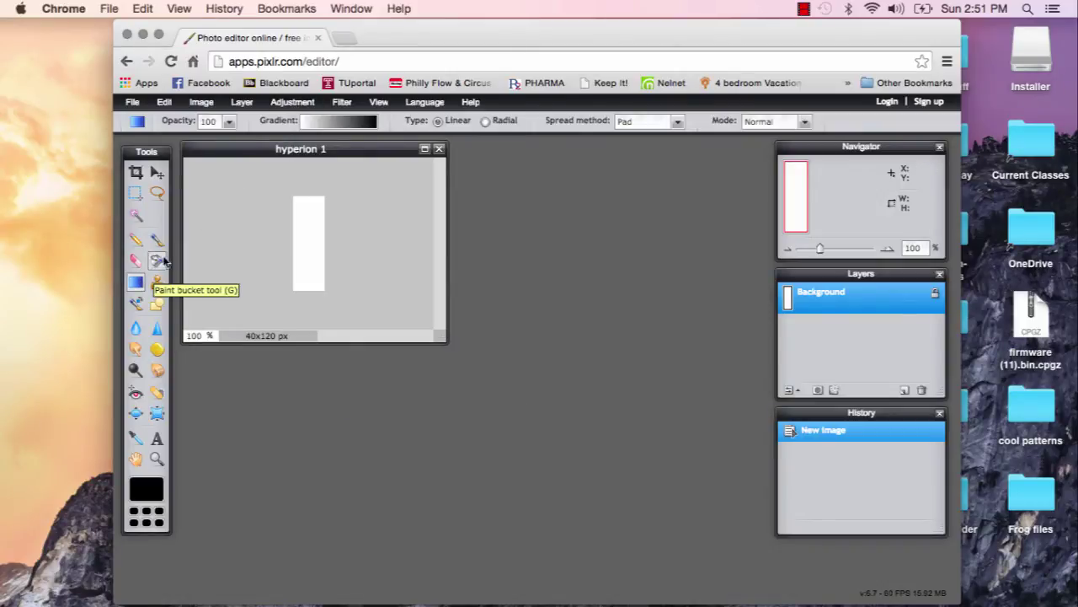
pyautogui.click(335, 128)
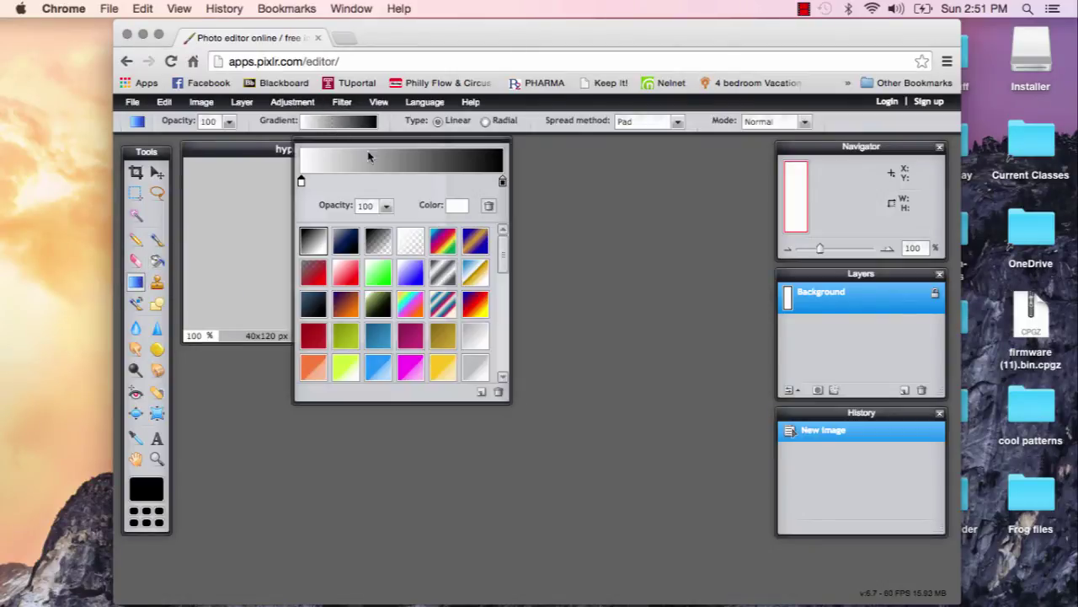
pyautogui.click(443, 240)
pyautogui.click(236, 255)
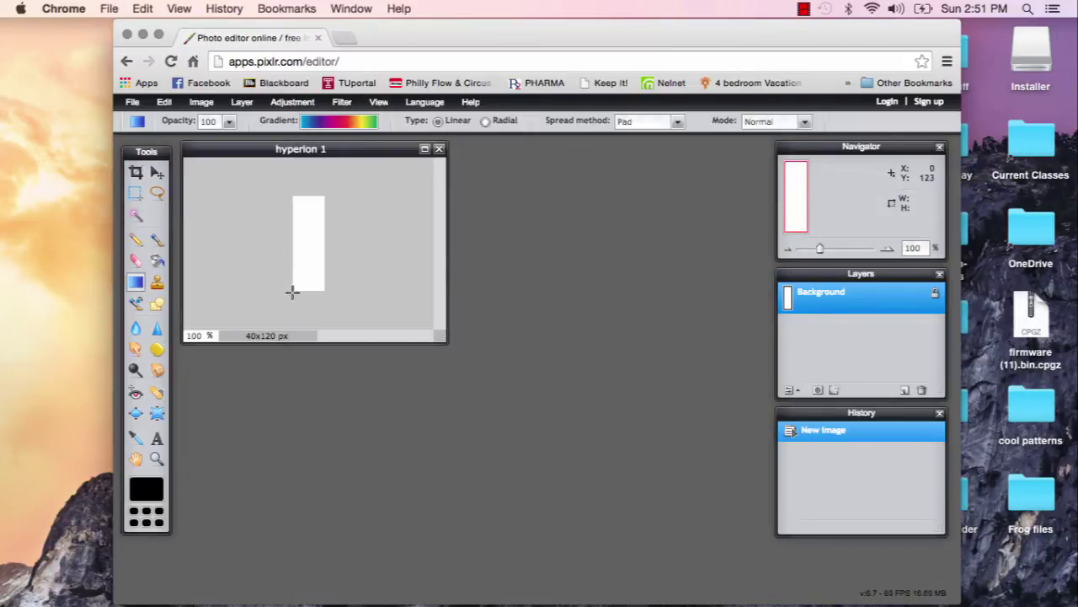
pyautogui.moveTo(294, 289); pyautogui.dragTo(323, 194)
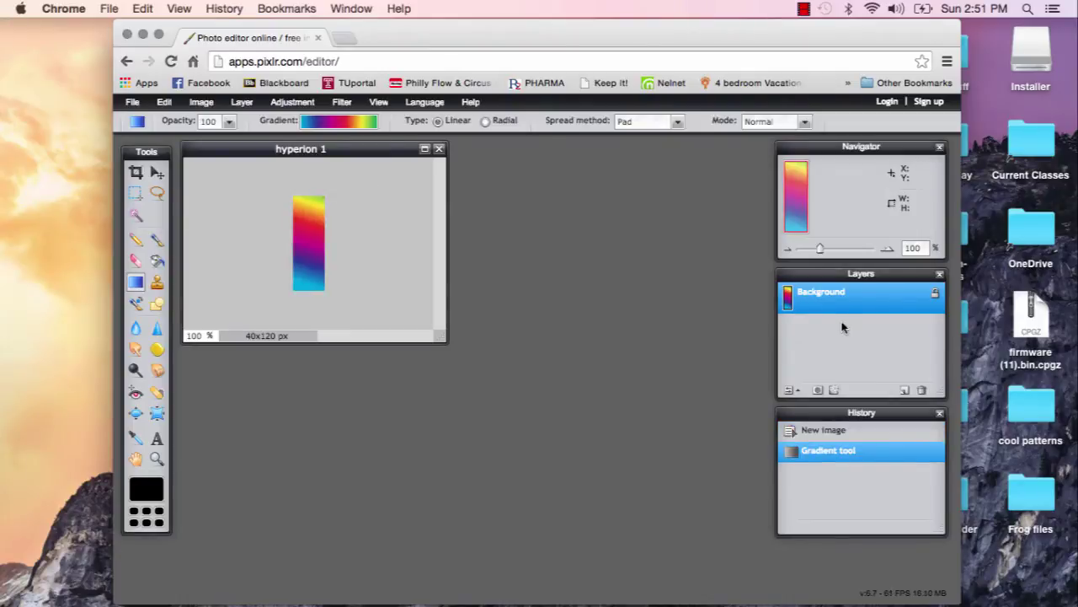
# Step: Add a new layer and fill it solid black with the Paint Bucket
pyautogui.click(905, 391)
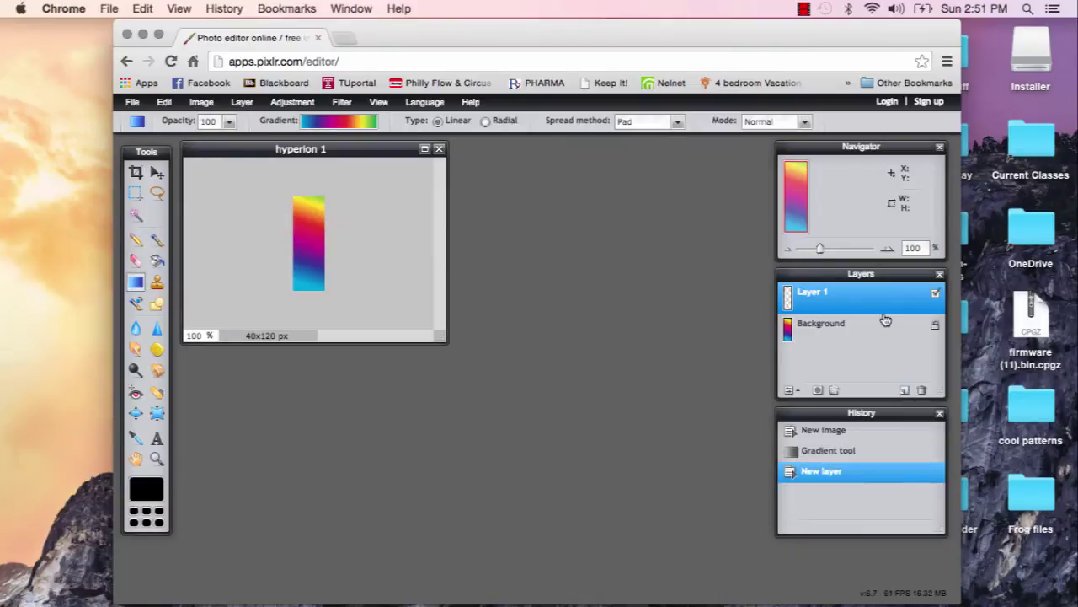
pyautogui.click(157, 262)
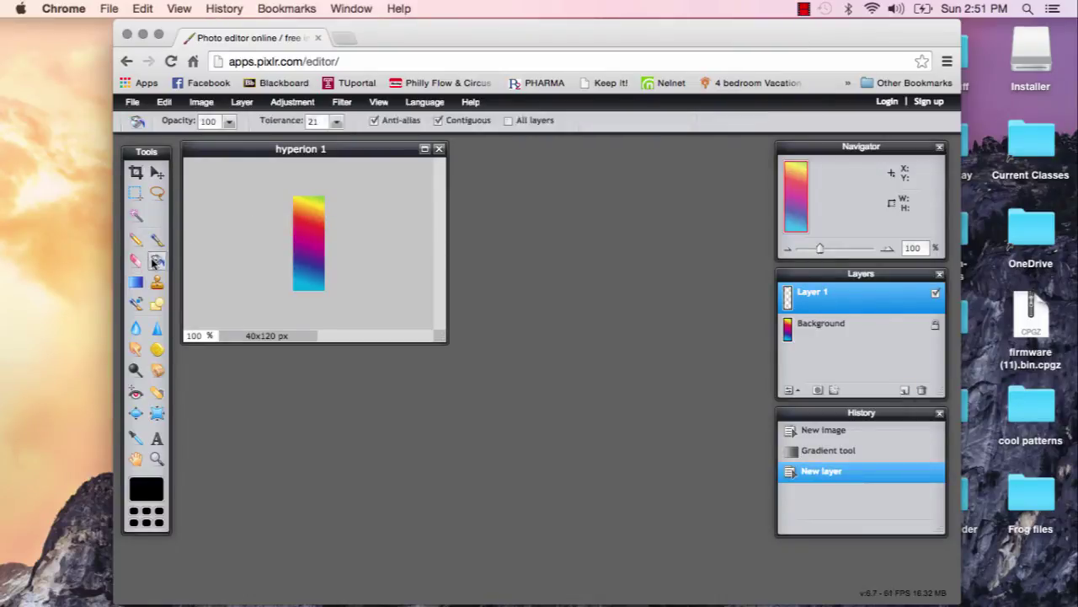
pyautogui.click(306, 230)
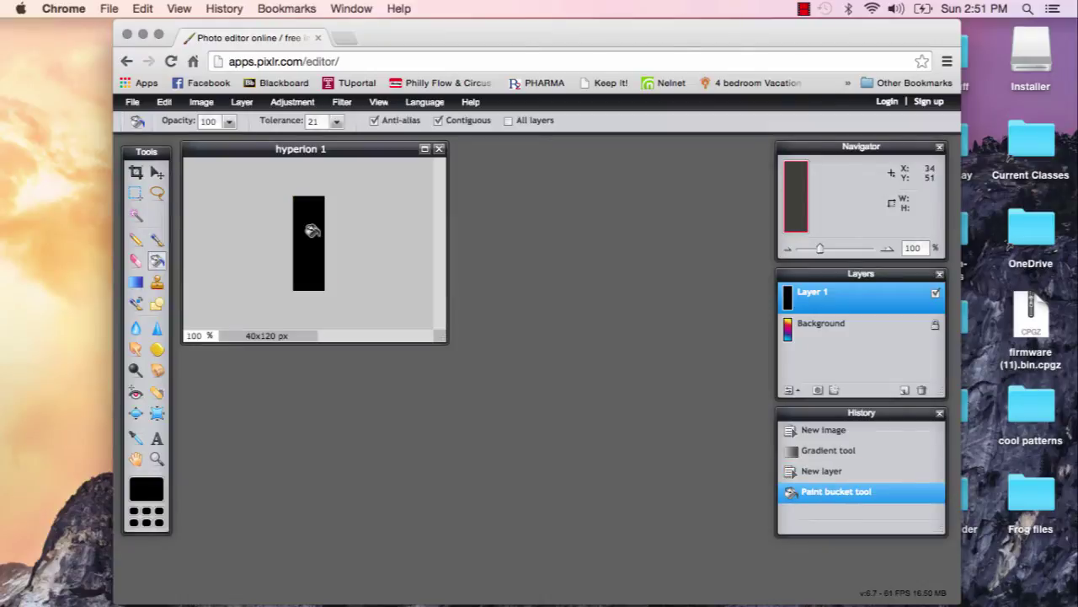
# Step: Set up the Eraser with the star-shaped brush at diameter 8
pyautogui.click(138, 259)
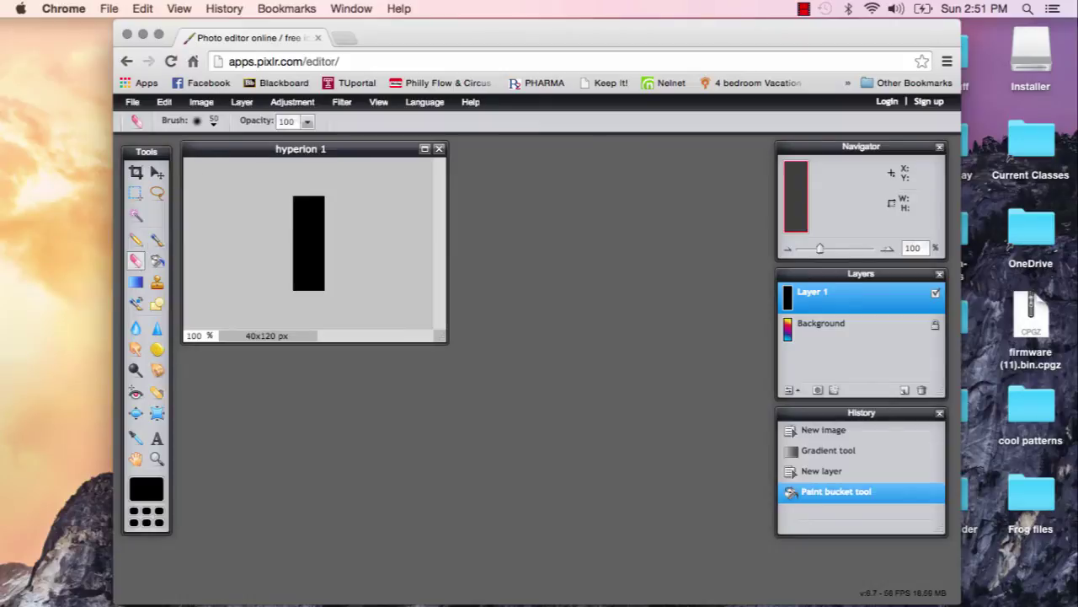
pyautogui.click(213, 121)
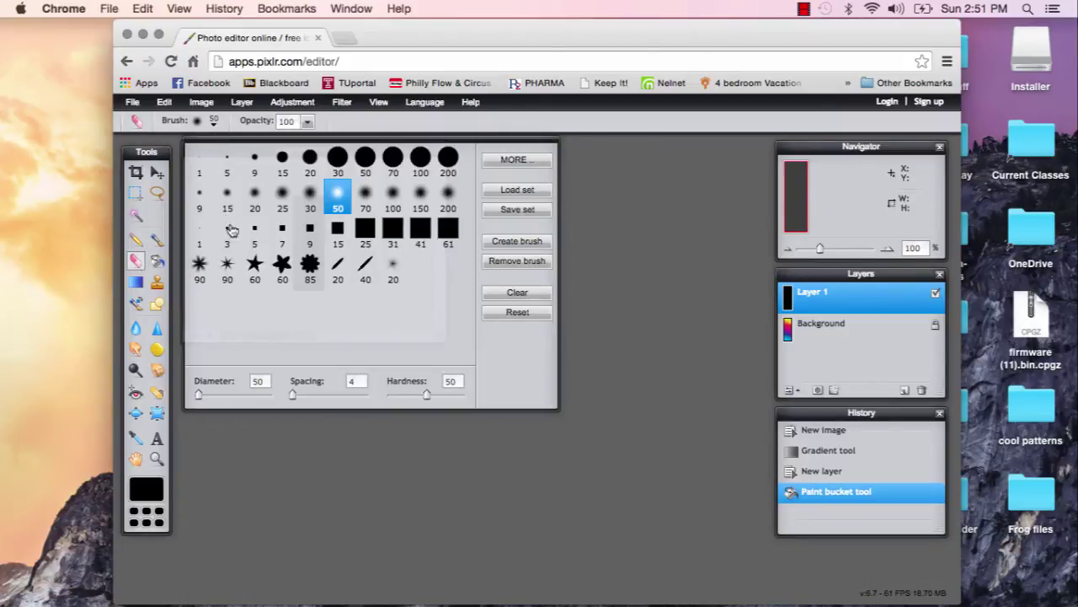
pyautogui.click(254, 263)
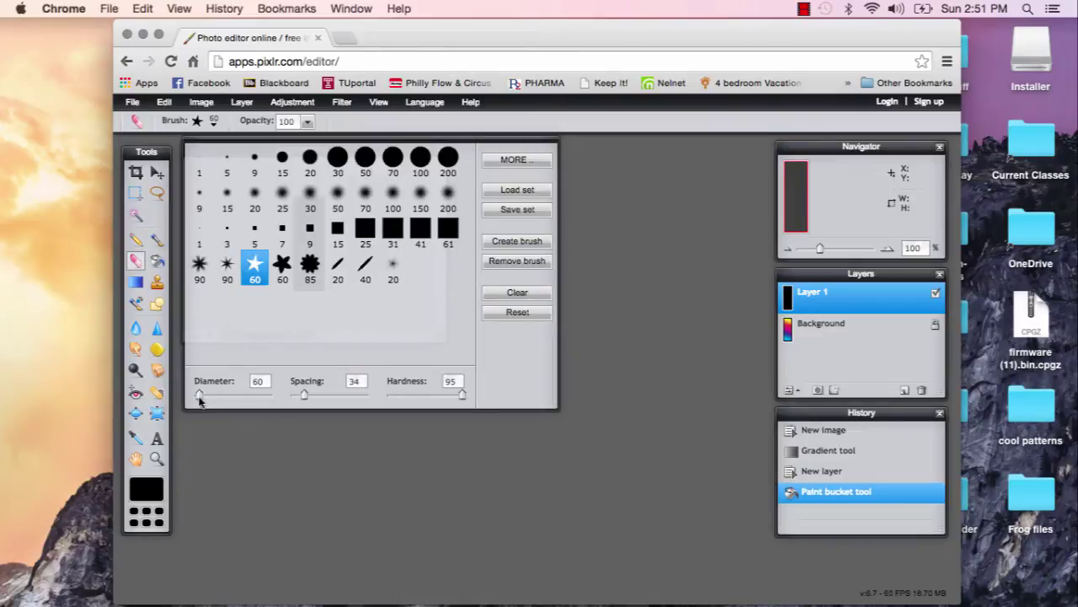
pyautogui.moveTo(199, 397); pyautogui.dragTo(195, 400)
pyautogui.click(259, 381)
pyautogui.press('BackSpace')
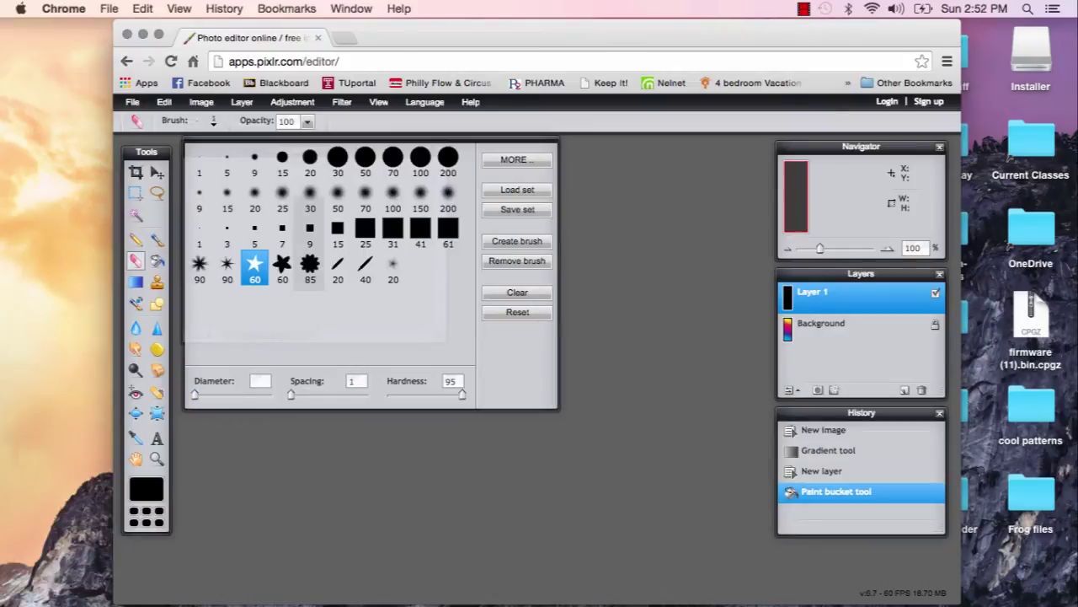
pyautogui.write('8')
# Step: Erase five star-shaped dots through the black layer so rainbow colours show through
pyautogui.click(277, 480)
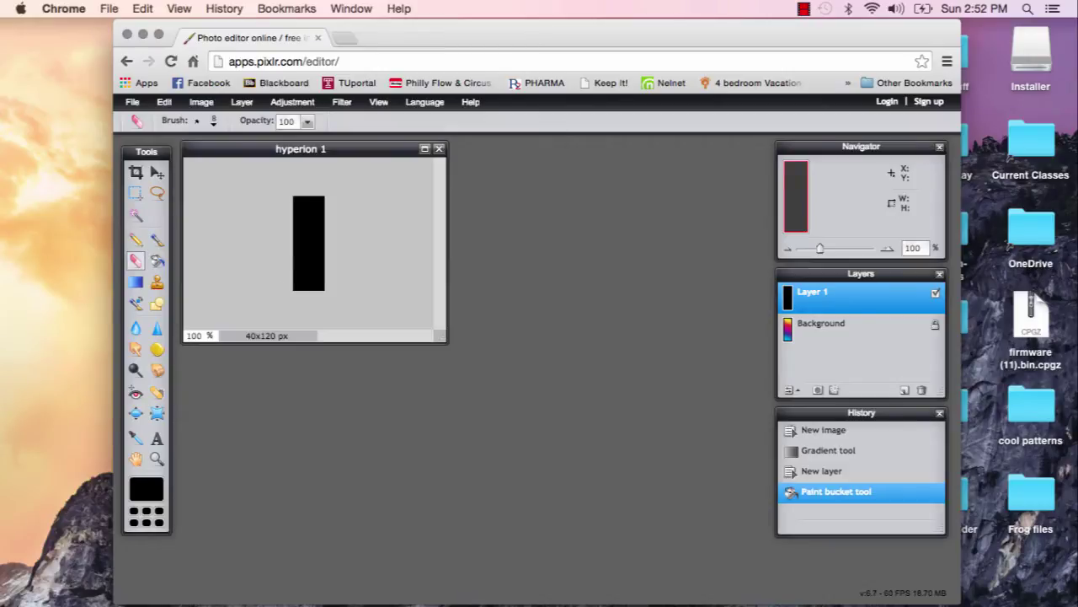
pyautogui.click(296, 203)
pyautogui.click(310, 202)
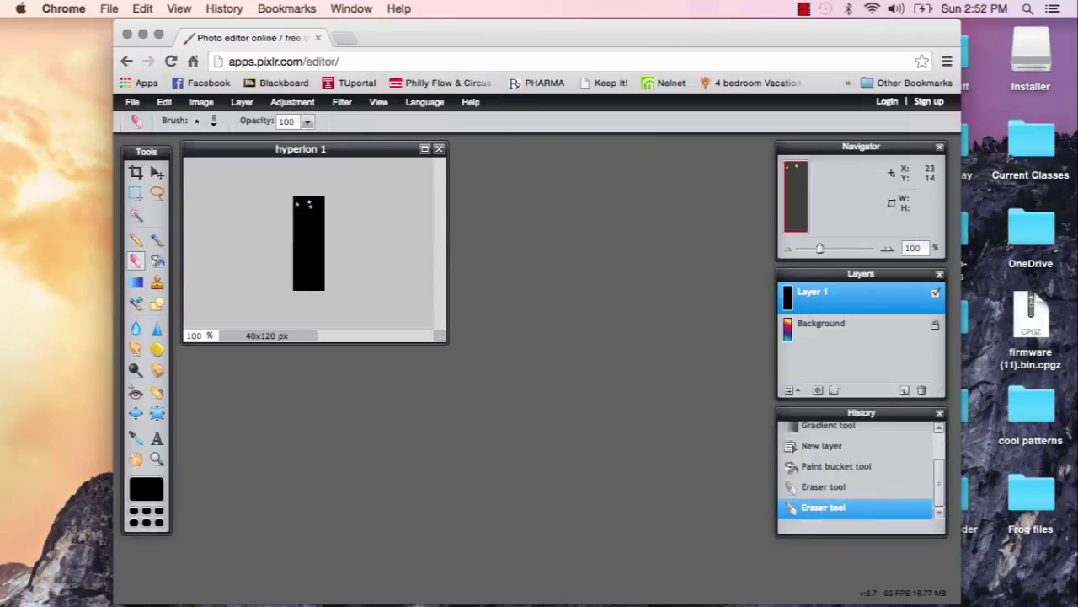
pyautogui.click(320, 213)
pyautogui.click(316, 214)
pyautogui.click(301, 226)
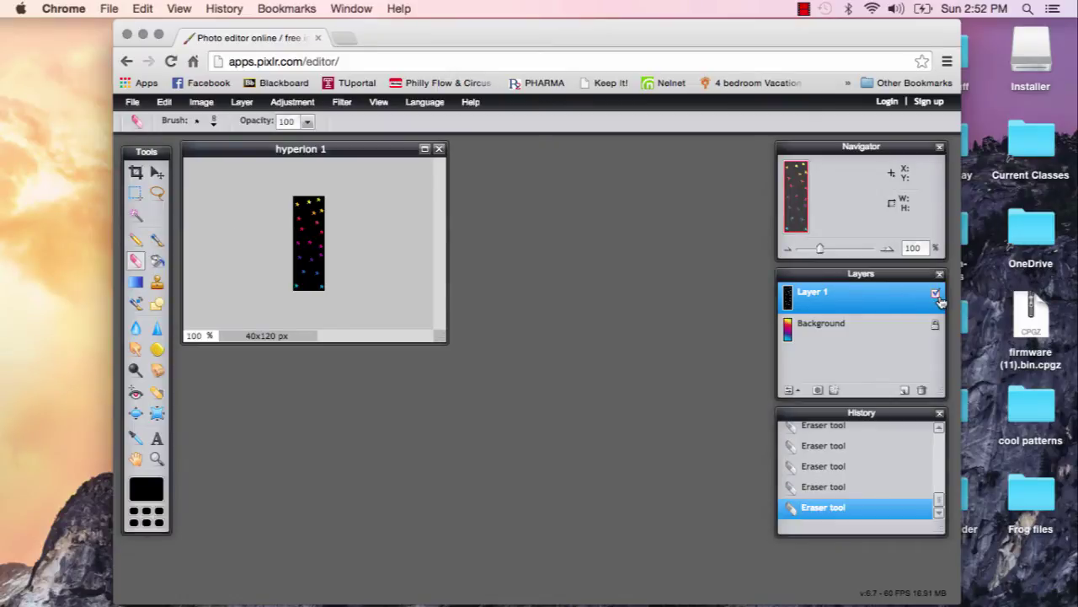
# Step: Delete the dotted layer, undo a stray black fill, and add a new black-filled layer
pyautogui.click(922, 390)
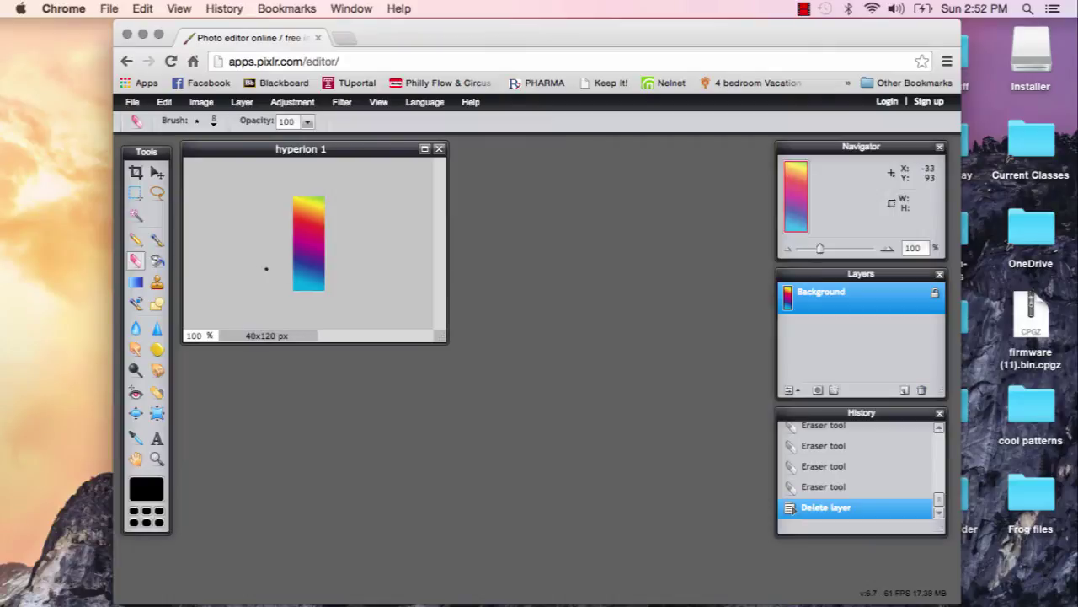
pyautogui.click(157, 261)
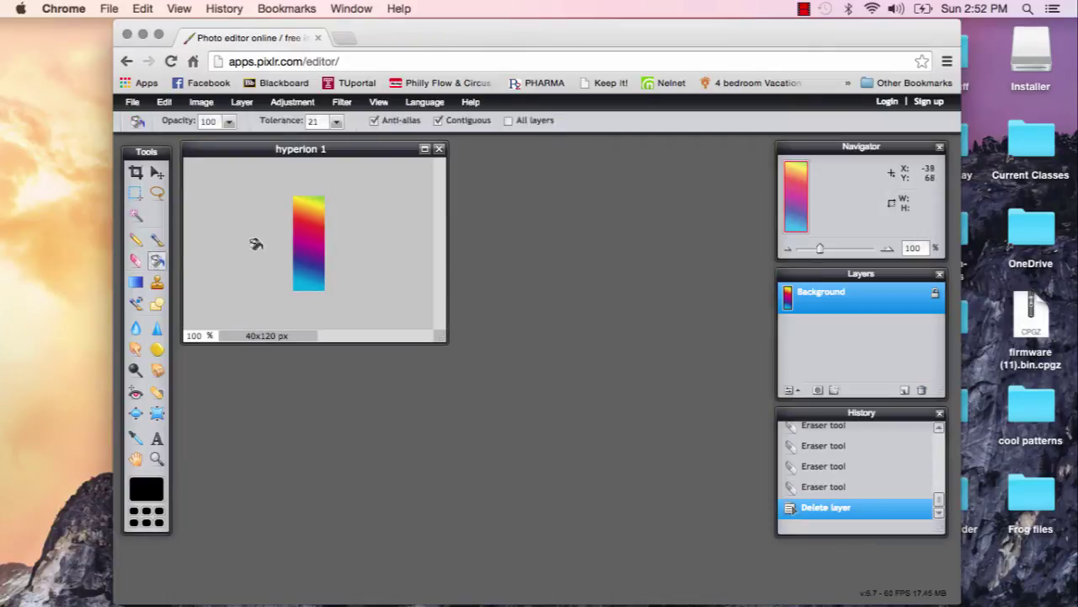
pyautogui.click(309, 242)
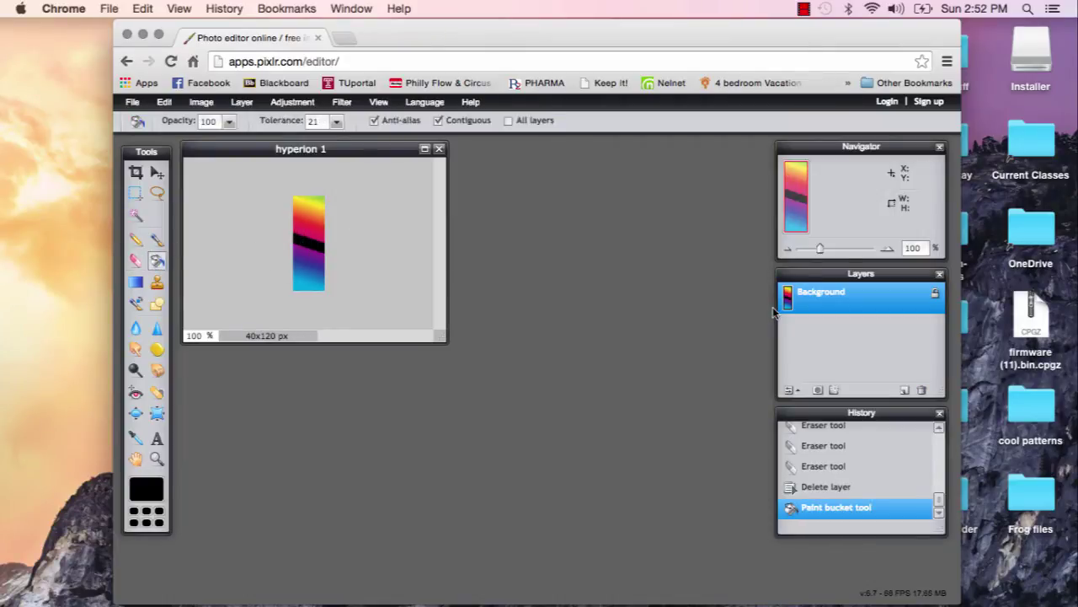
pyautogui.hotkey('ctrl', 'z')
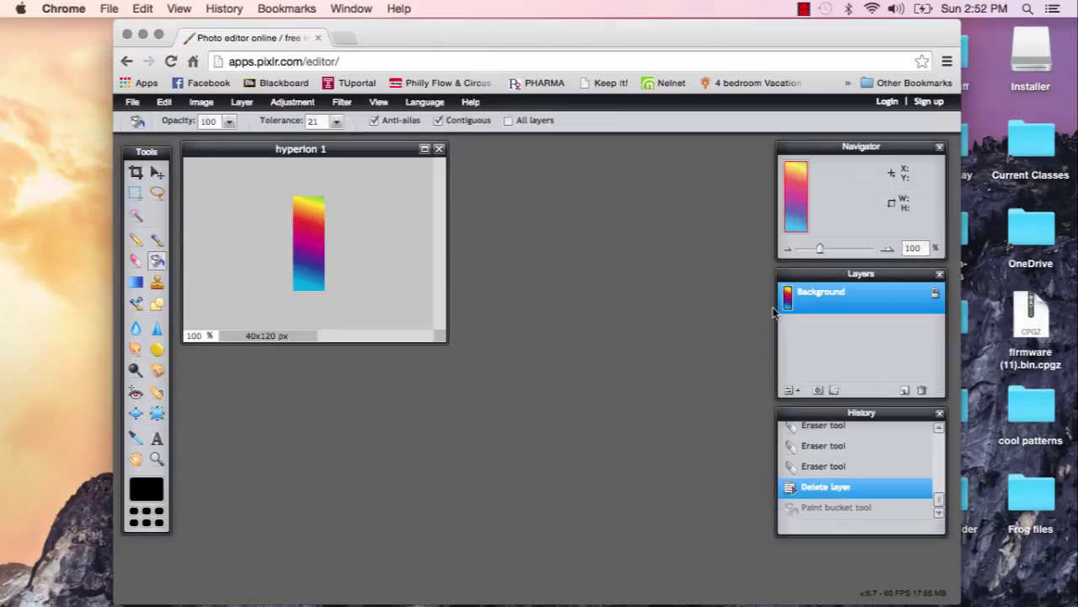
pyautogui.click(904, 391)
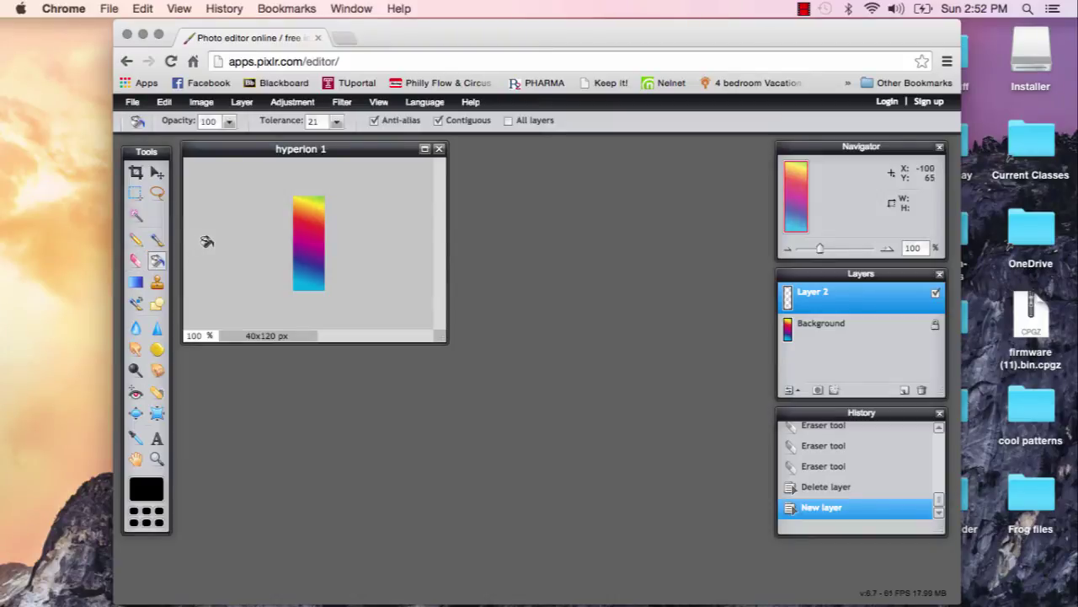
pyautogui.click(313, 234)
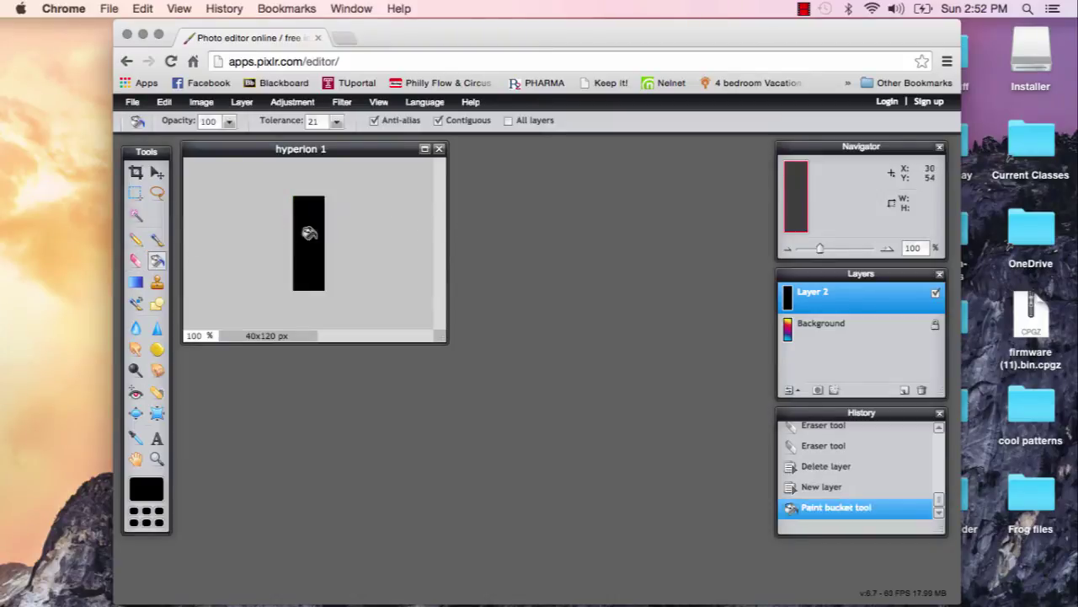
# Step: Erase square spots through the black layer with a 9 px square Eraser brush
pyautogui.click(136, 261)
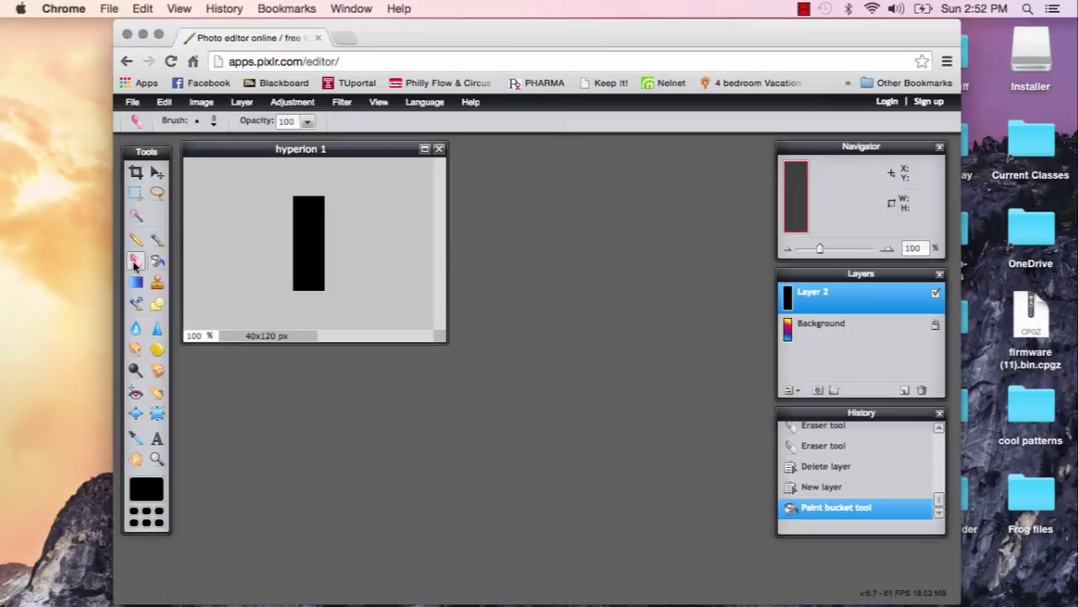
pyautogui.click(300, 188)
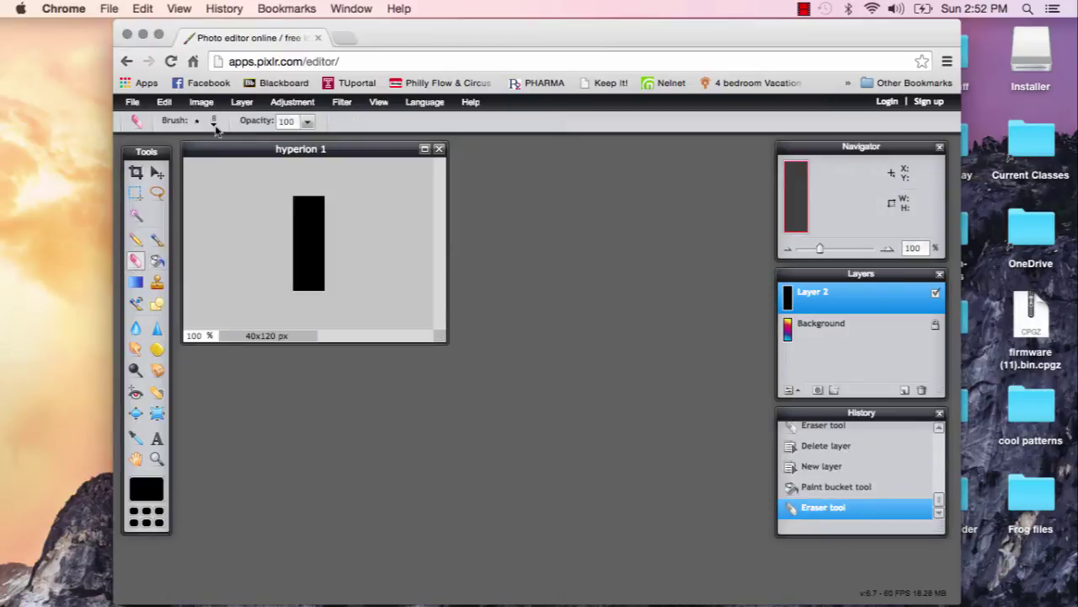
pyautogui.click(197, 123)
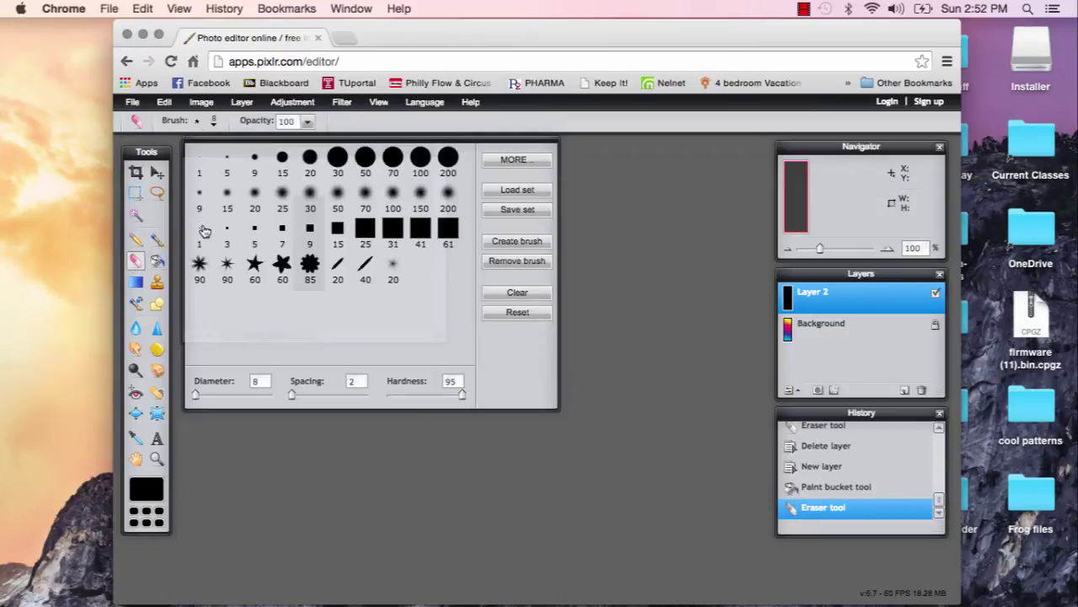
pyautogui.click(310, 231)
pyautogui.click(445, 455)
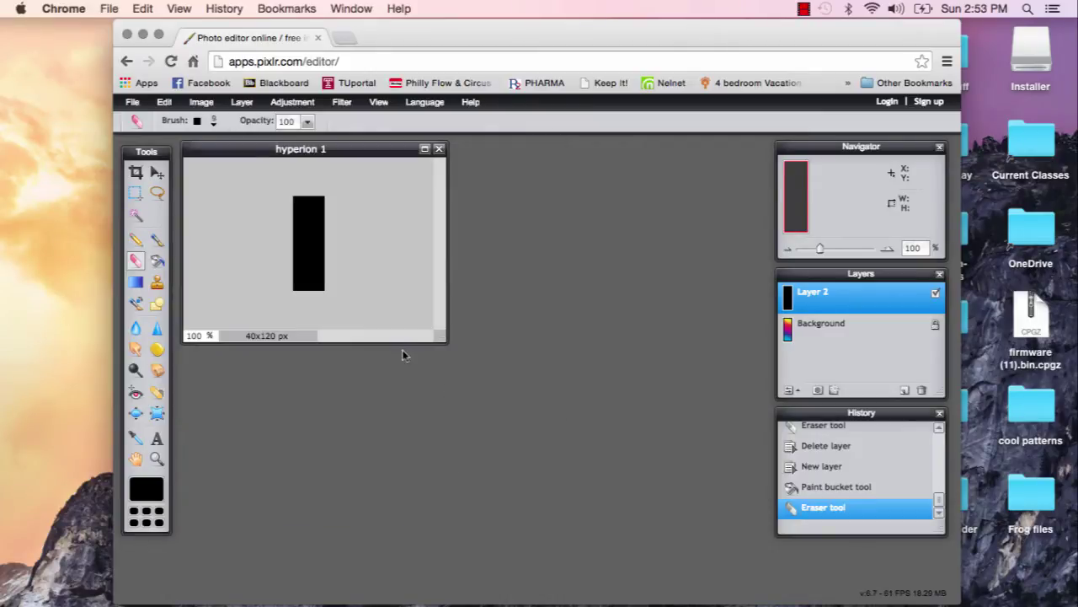
pyautogui.click(298, 205)
pyautogui.click(314, 214)
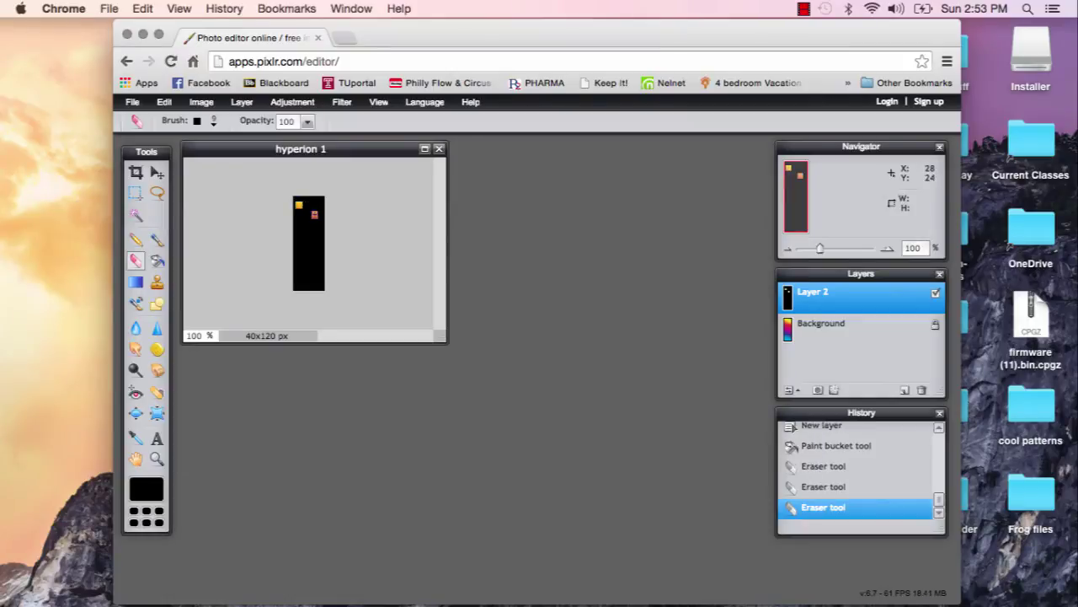
pyautogui.click(319, 204)
pyautogui.click(297, 227)
pyautogui.click(303, 250)
# Step: Erase two more square spots, then three thin diagonal lines with the 1 px hard brush
pyautogui.click(315, 251)
pyautogui.click(305, 273)
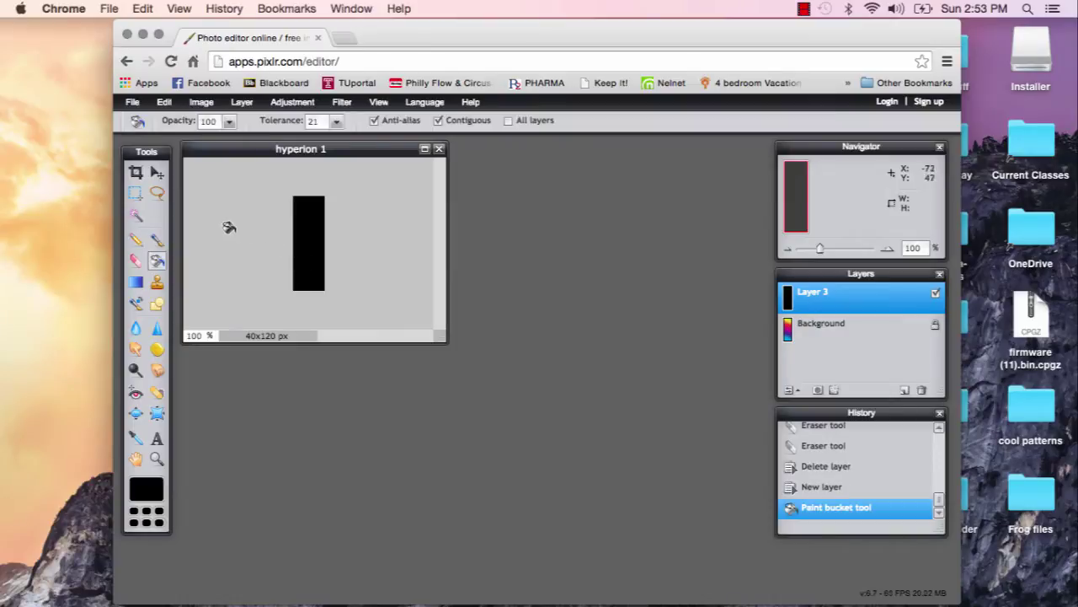
pyautogui.click(157, 243)
pyautogui.click(140, 261)
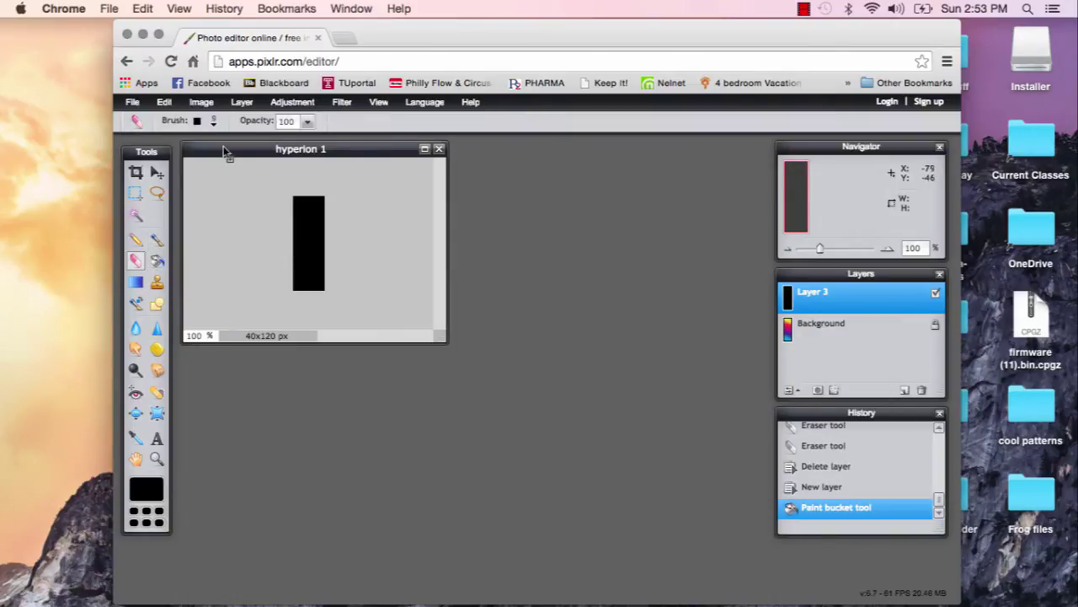
pyautogui.click(201, 122)
pyautogui.click(200, 231)
pyautogui.moveTo(283, 231)
pyautogui.mouseDown()
pyautogui.moveTo(318, 184)
pyautogui.moveTo(284, 246)
pyautogui.moveTo(325, 198)
pyautogui.moveTo(295, 265)
pyautogui.mouseUp()
pyautogui.moveTo(328, 233); pyautogui.dragTo(294, 294)
pyautogui.moveTo(330, 255); pyautogui.dragTo(318, 293)
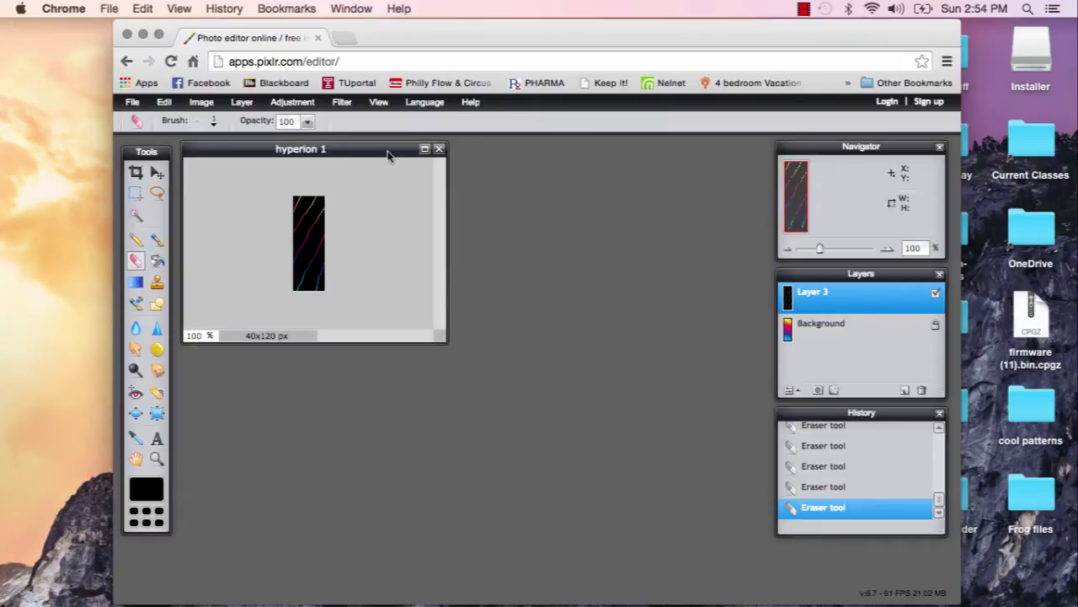
# Step: Search 'smiley face' in a new tab and switch to Bing image results
pyautogui.click(344, 39)
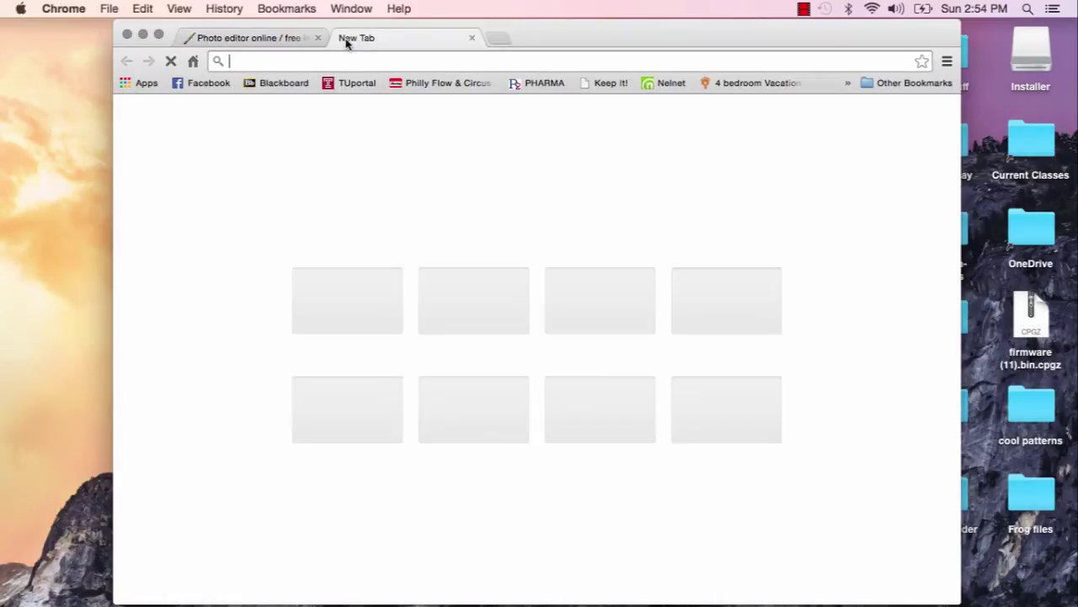
pyautogui.write('smiley')
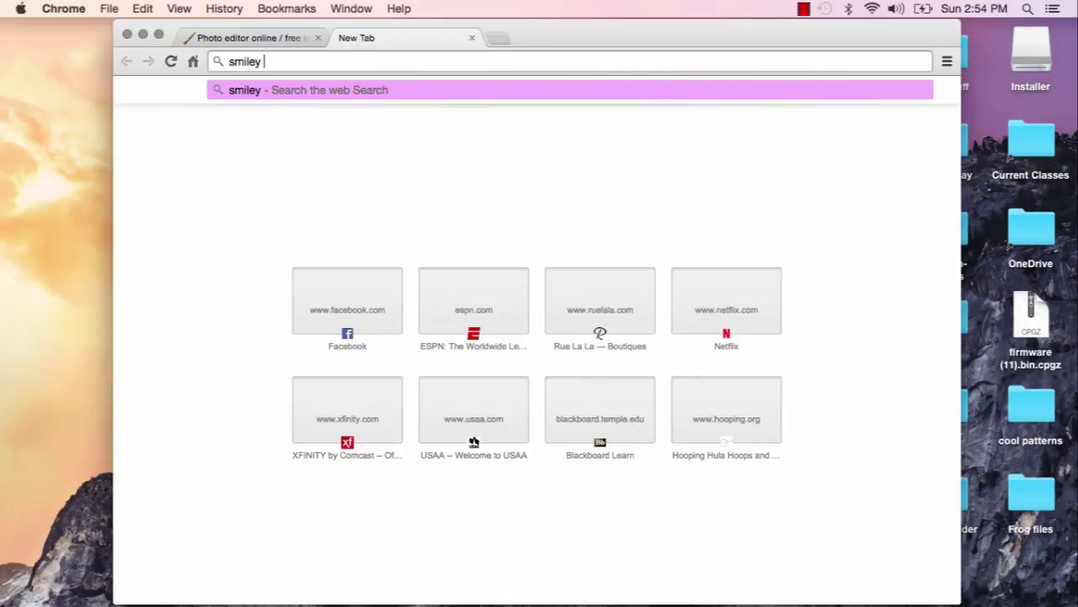
pyautogui.write(' face')
pyautogui.press('Return')
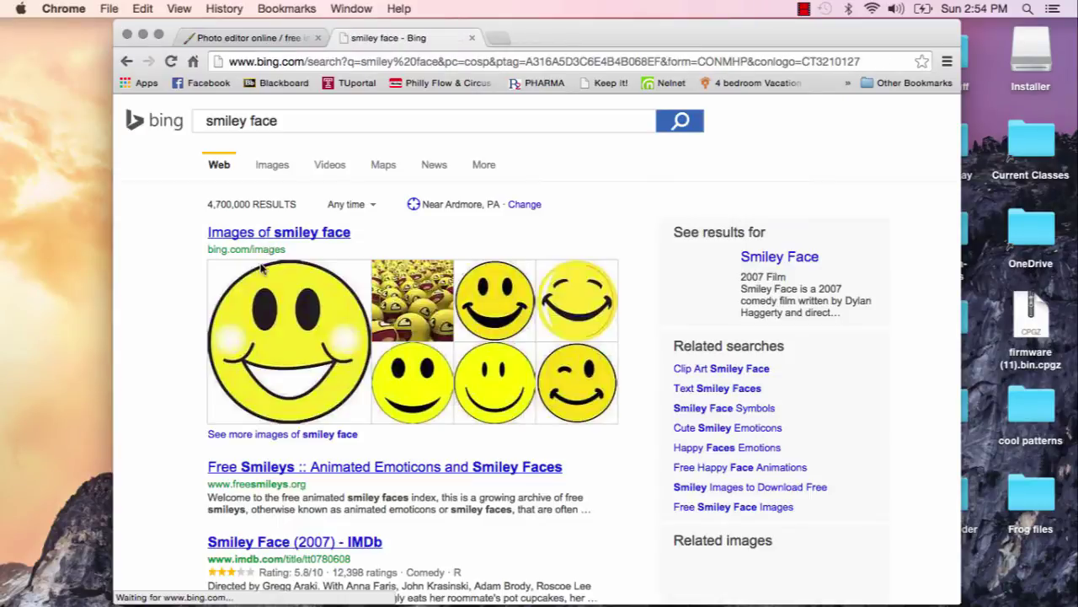
pyautogui.click(281, 166)
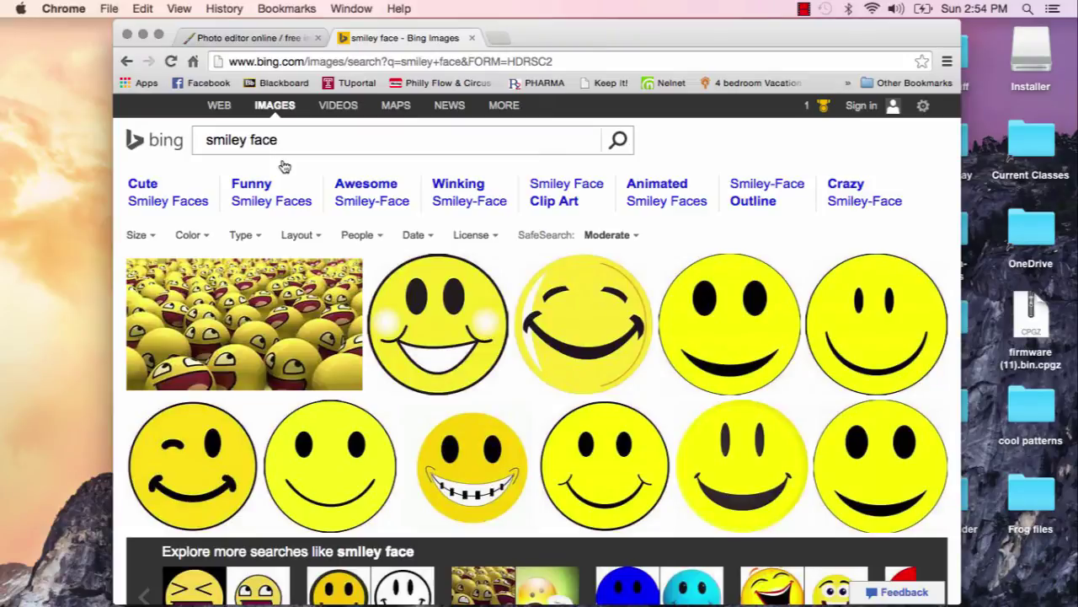
pyautogui.moveTo(734, 344)
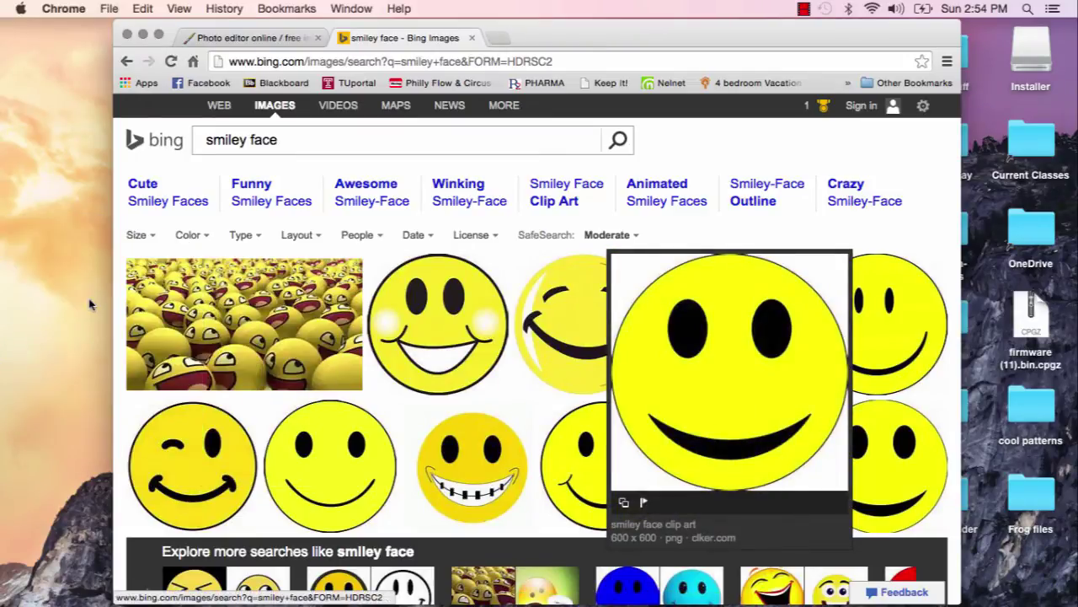
# Step: Back in Pixlr Editor, open the th.jpg smiley image from the computer
pyautogui.click(243, 39)
pyautogui.click(132, 102)
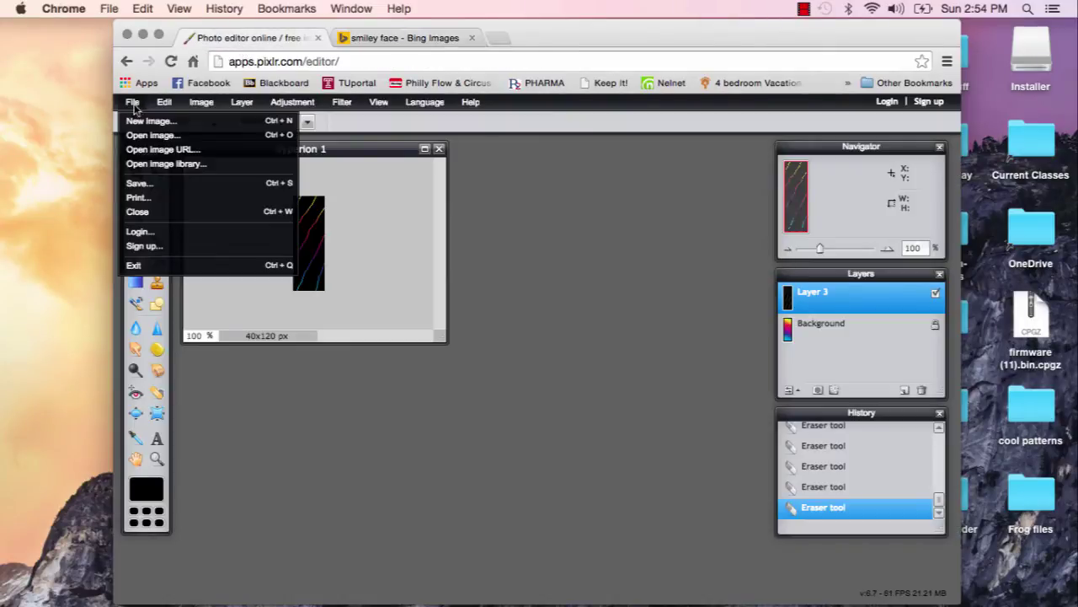
pyautogui.click(149, 135)
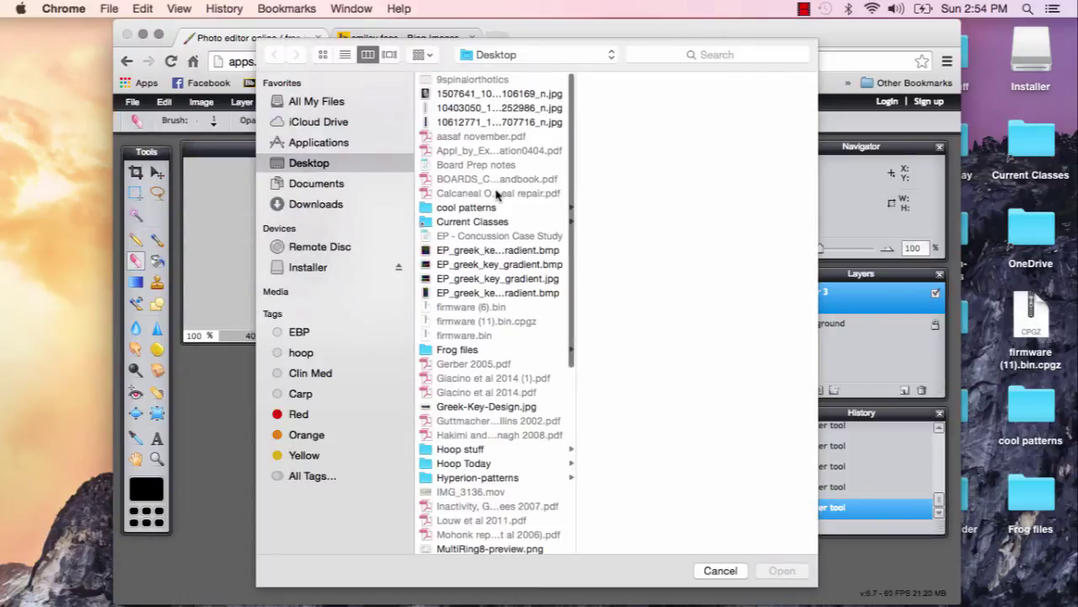
pyautogui.scroll(-5, 496, 195)
pyautogui.scroll(-3, 495, 194)
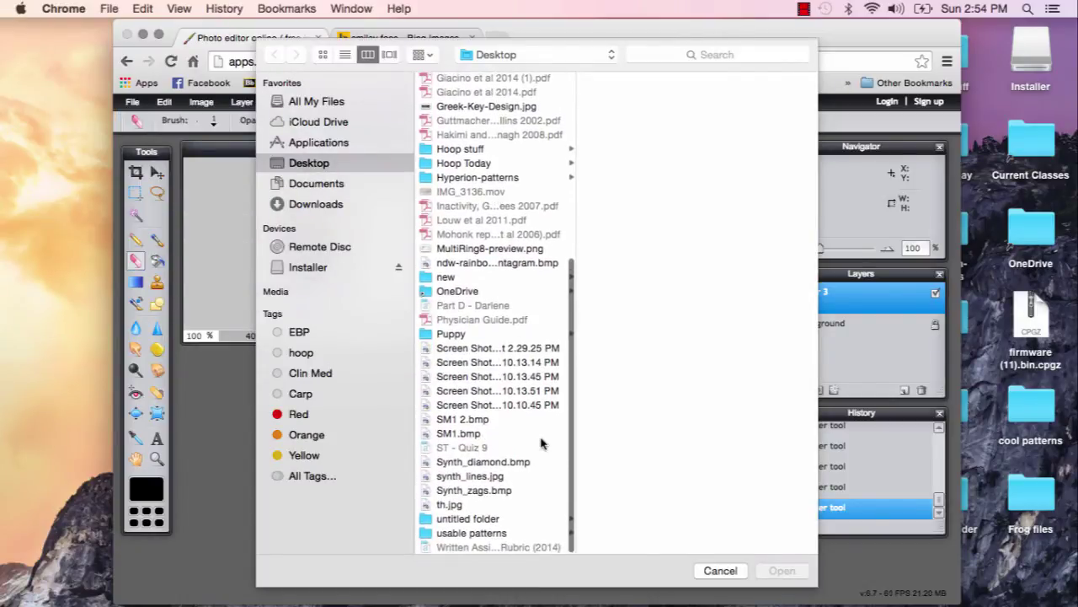
pyautogui.click(461, 517)
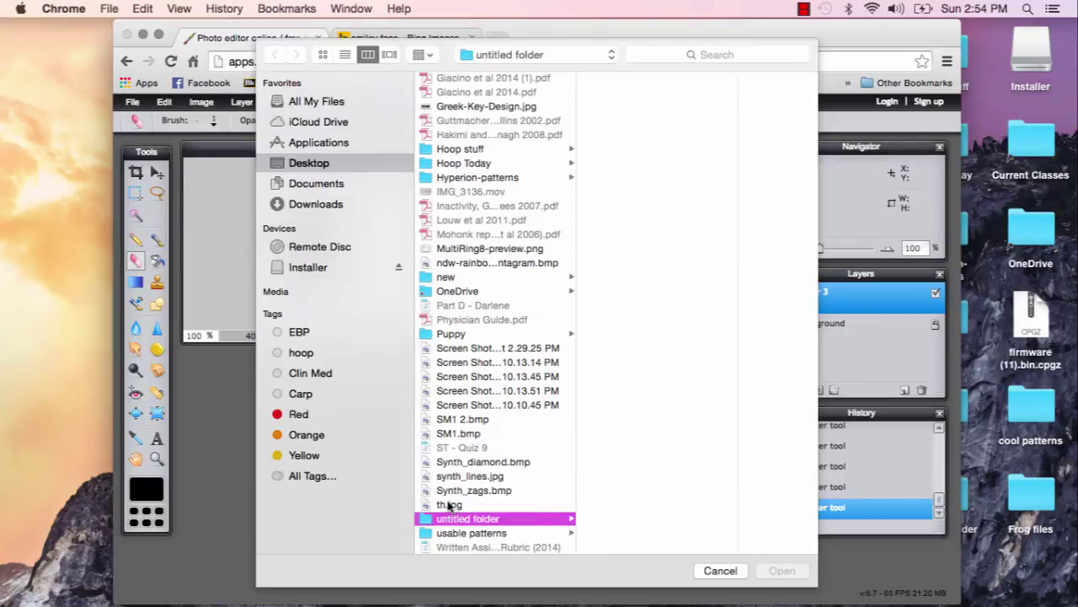
pyautogui.click(449, 504)
pyautogui.click(804, 572)
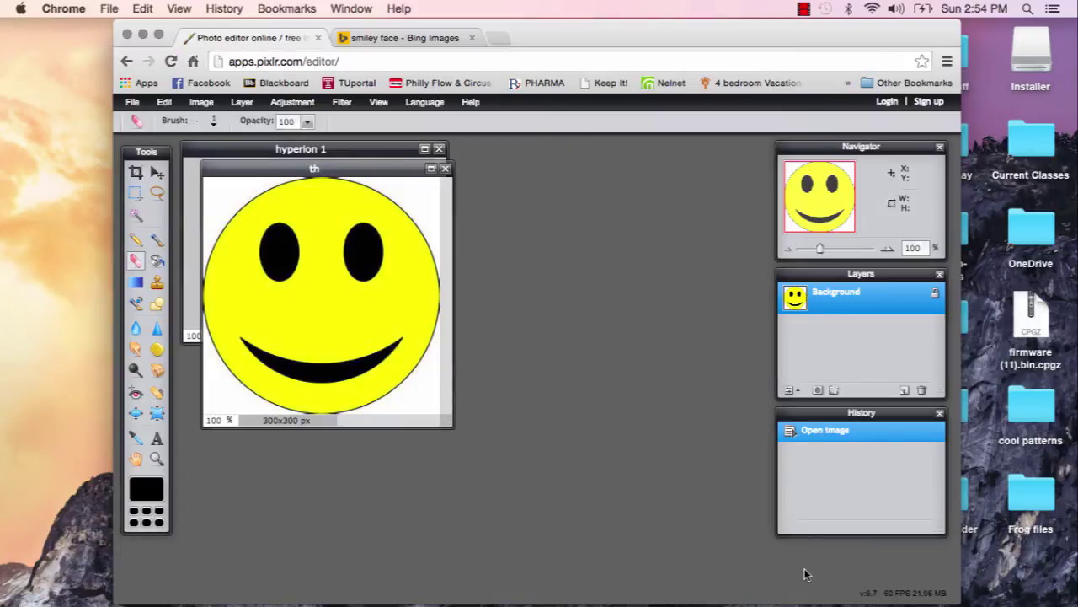
# Step: Resize the th image to a width of 35 px via Image size
pyautogui.click(215, 103)
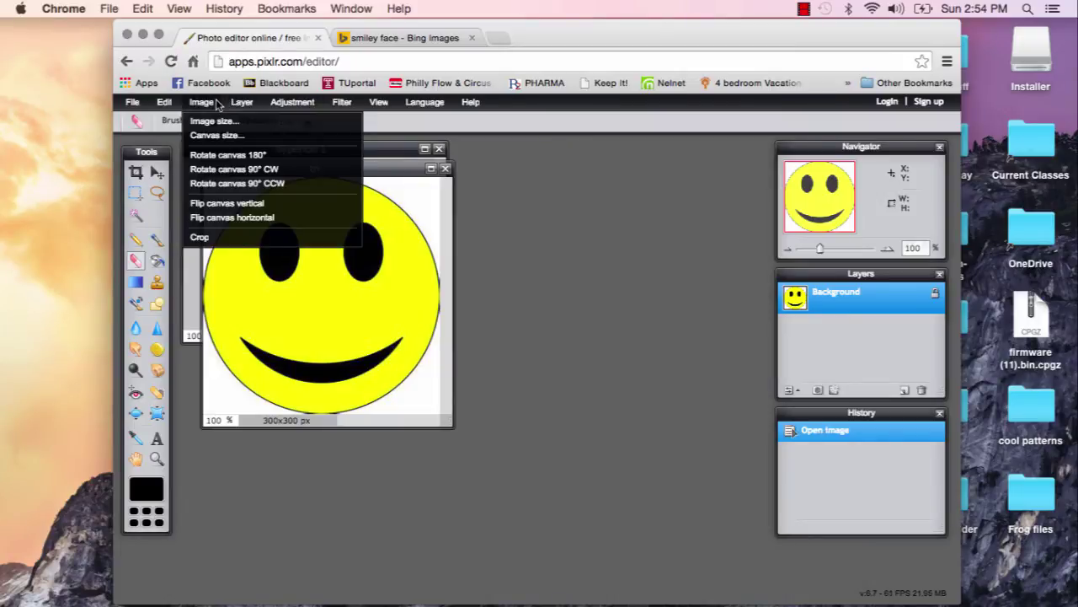
pyautogui.click(221, 122)
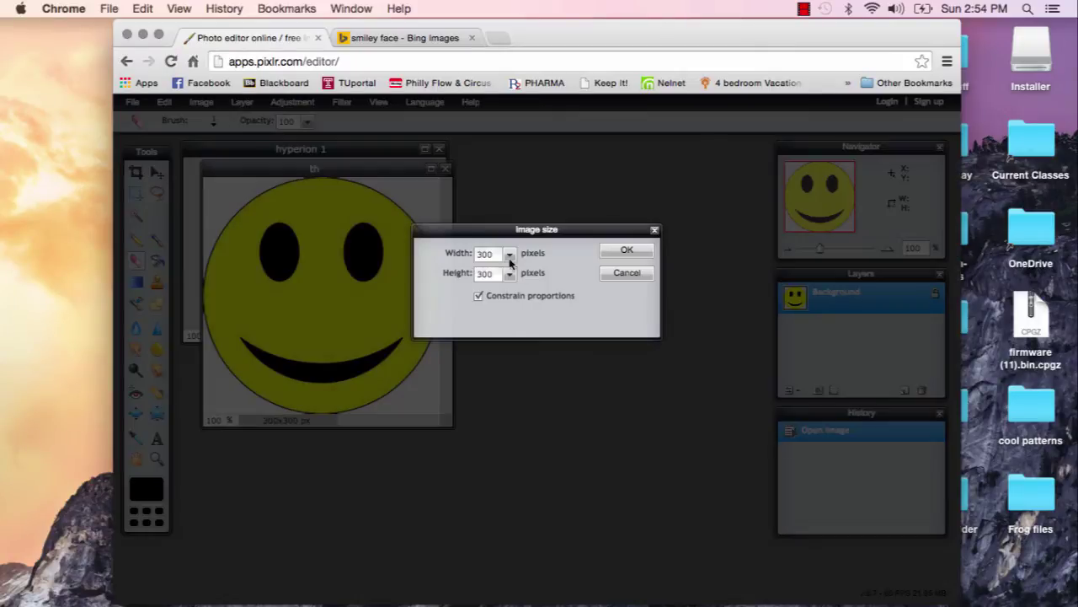
pyautogui.doubleClick(481, 253)
pyautogui.write('35')
# Step: Apply the 35x35 px size, zoom the smiley to 500%, and enlarge its window
pyautogui.click(627, 251)
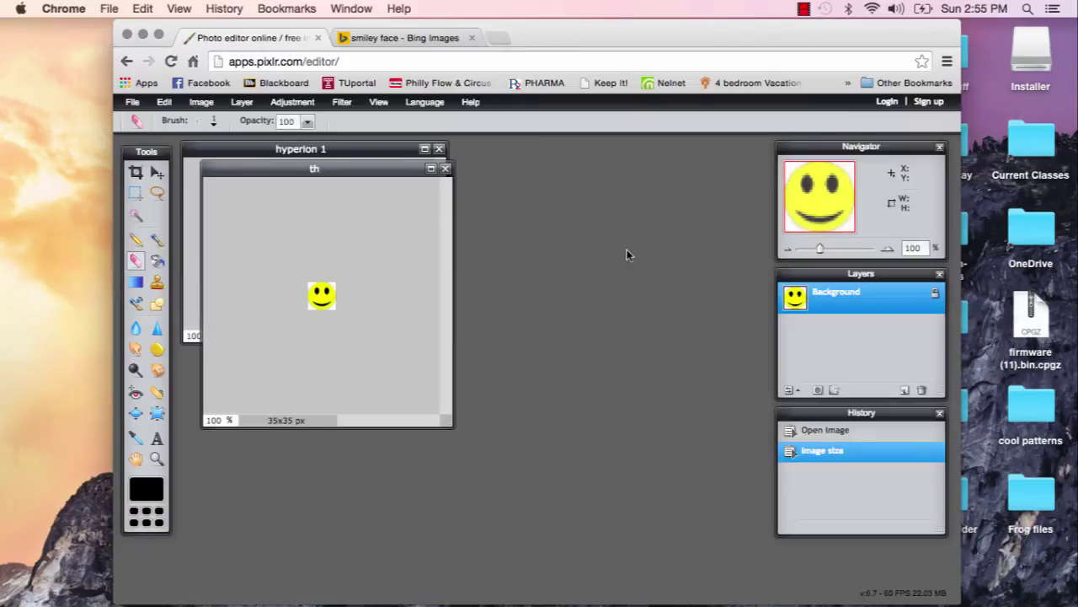
pyautogui.click(379, 102)
pyautogui.click(385, 123)
pyautogui.click(378, 102)
pyautogui.click(383, 119)
pyautogui.click(378, 102)
pyautogui.click(380, 118)
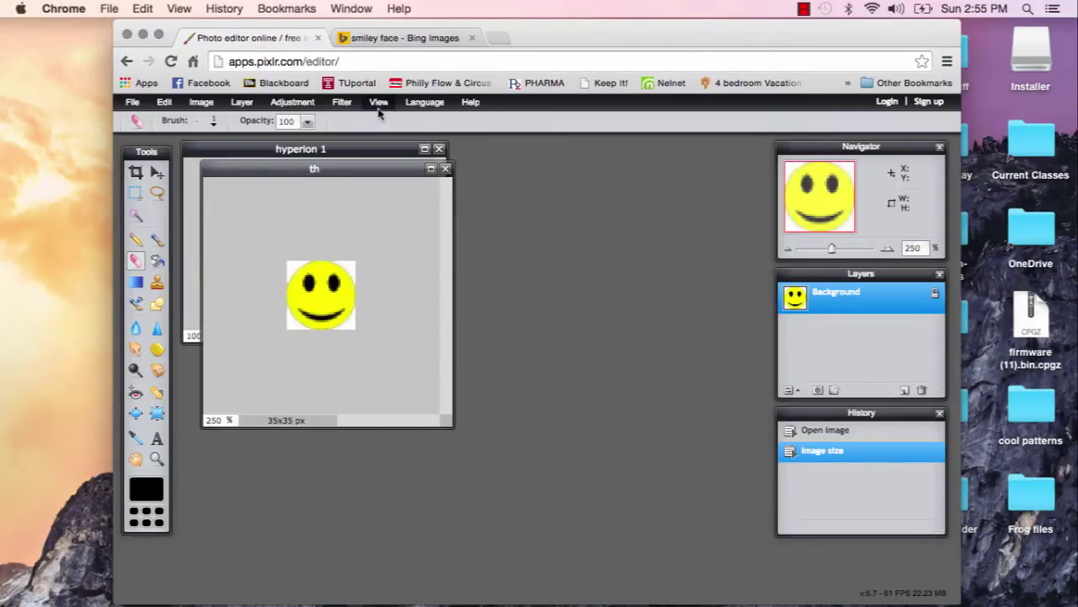
pyautogui.click(379, 102)
pyautogui.click(383, 121)
pyautogui.click(378, 102)
pyautogui.click(384, 120)
pyautogui.click(378, 102)
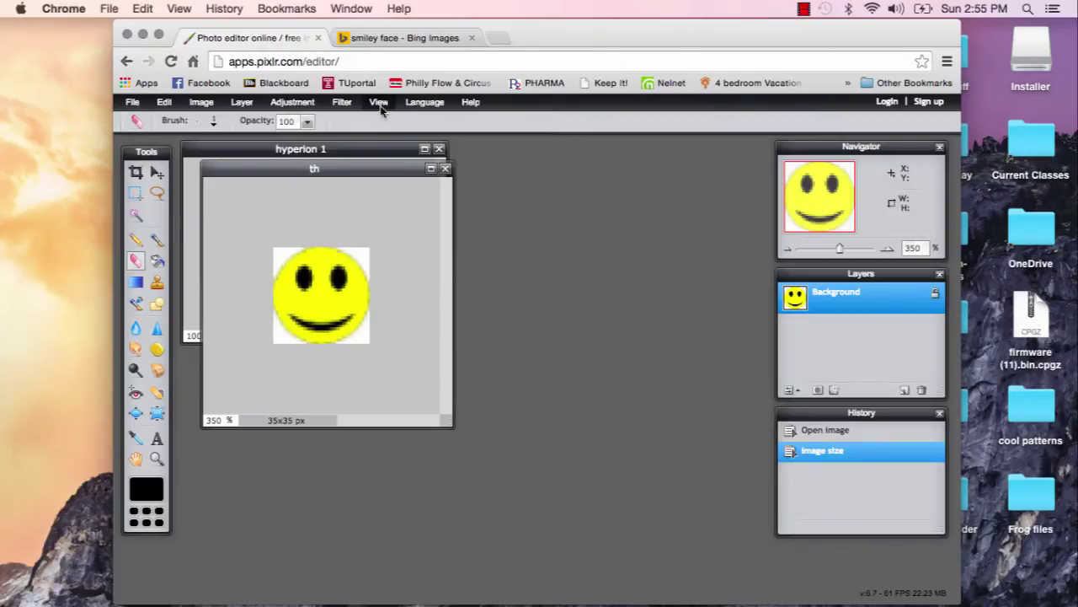
pyautogui.click(384, 120)
pyautogui.click(378, 102)
pyautogui.click(381, 122)
pyautogui.click(378, 102)
pyautogui.click(381, 120)
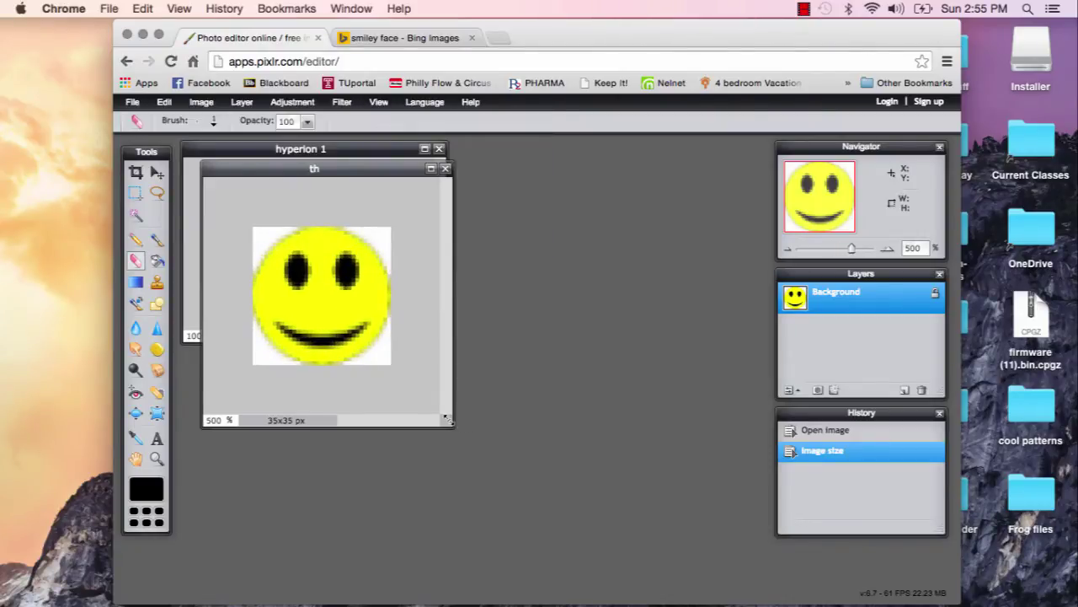
pyautogui.moveTo(451, 425); pyautogui.dragTo(509, 456)
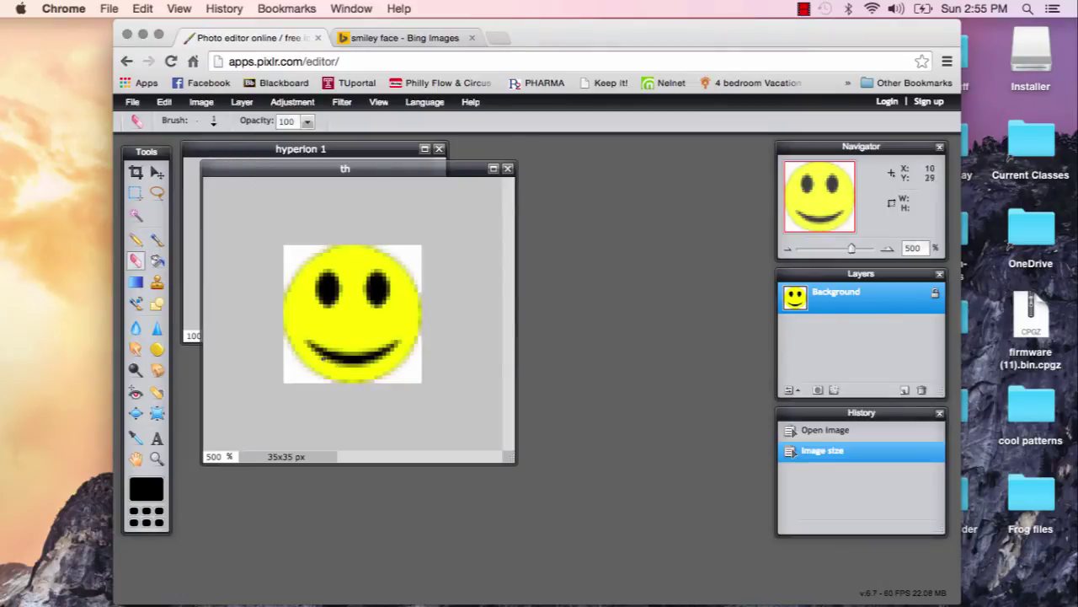
# Step: Enlarge the smiley's canvas to 42x42 px
pyautogui.click(201, 102)
pyautogui.click(218, 137)
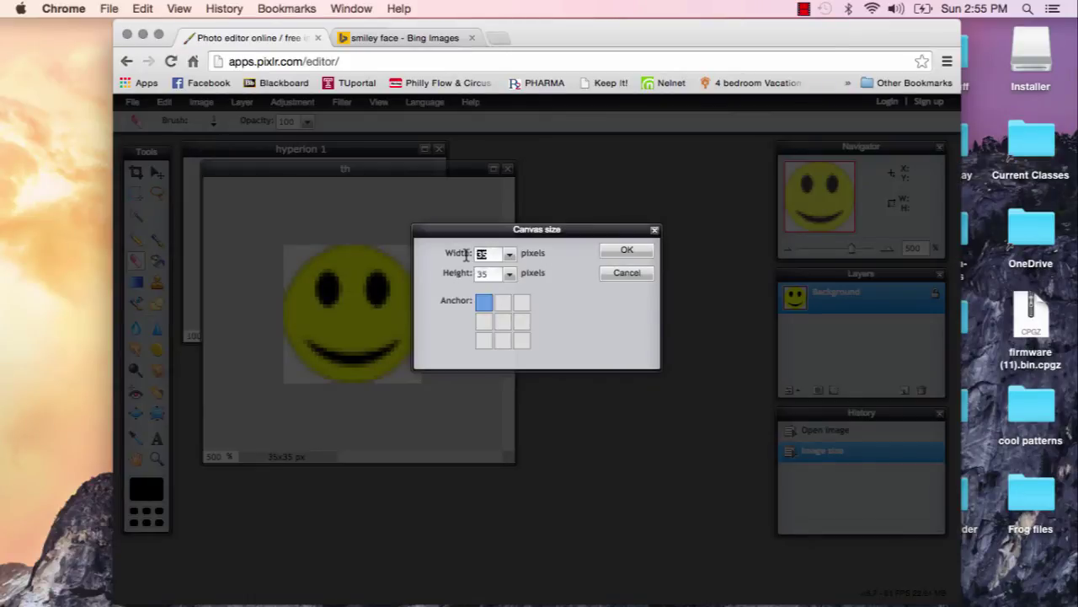
pyautogui.write('42')
pyautogui.moveTo(488, 275); pyautogui.dragTo(463, 276)
pyautogui.write('42')
pyautogui.click(624, 250)
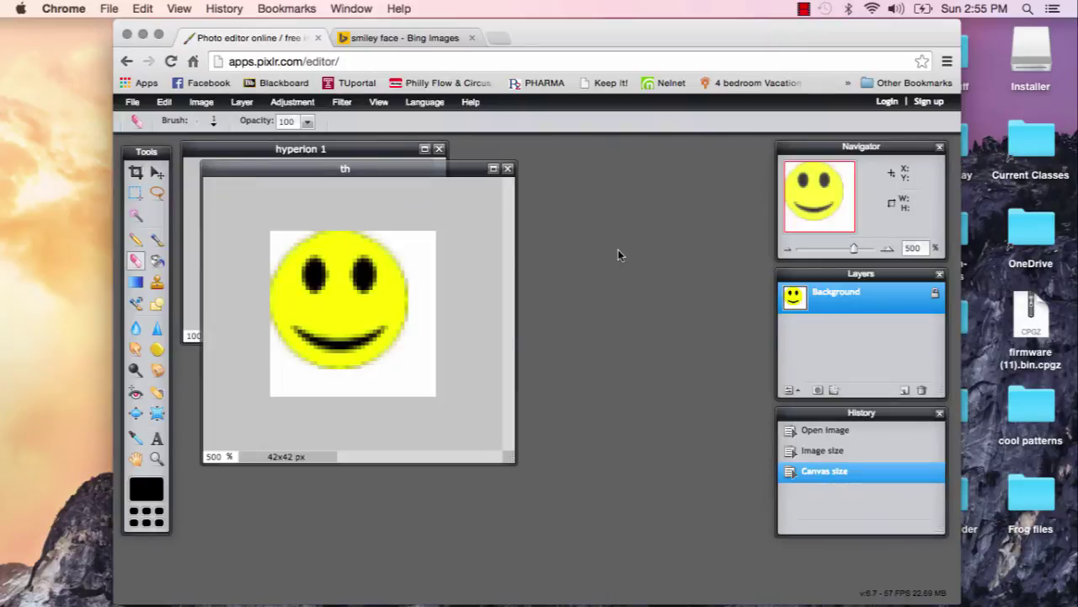
# Step: Unlock the Background layer and shift the smiley down-right, leaving a transparent top-left margin
pyautogui.click(158, 173)
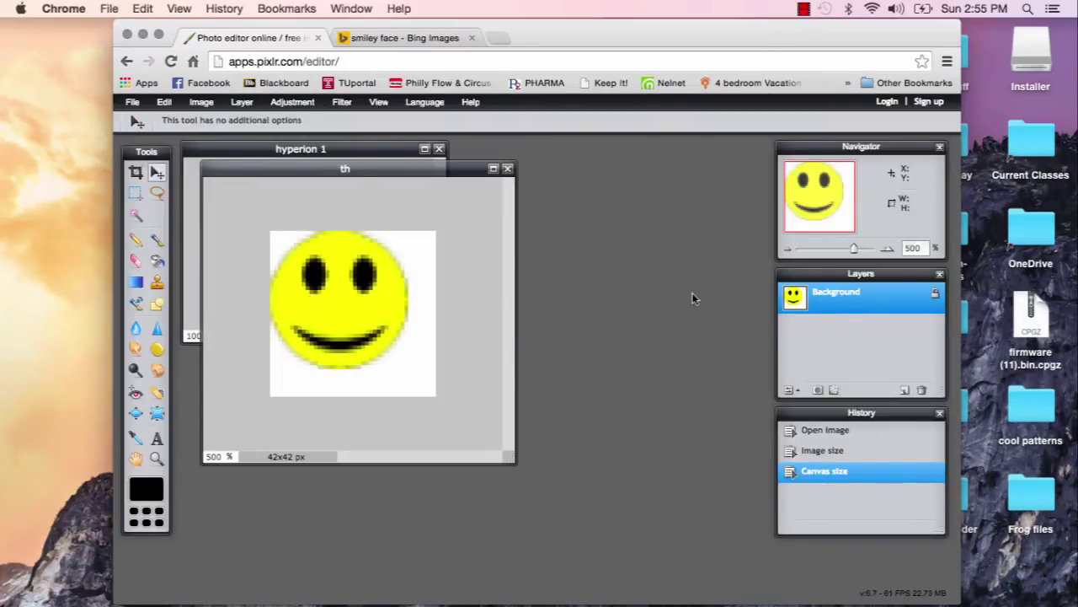
pyautogui.doubleClick(936, 295)
pyautogui.moveTo(327, 295); pyautogui.dragTo(341, 310)
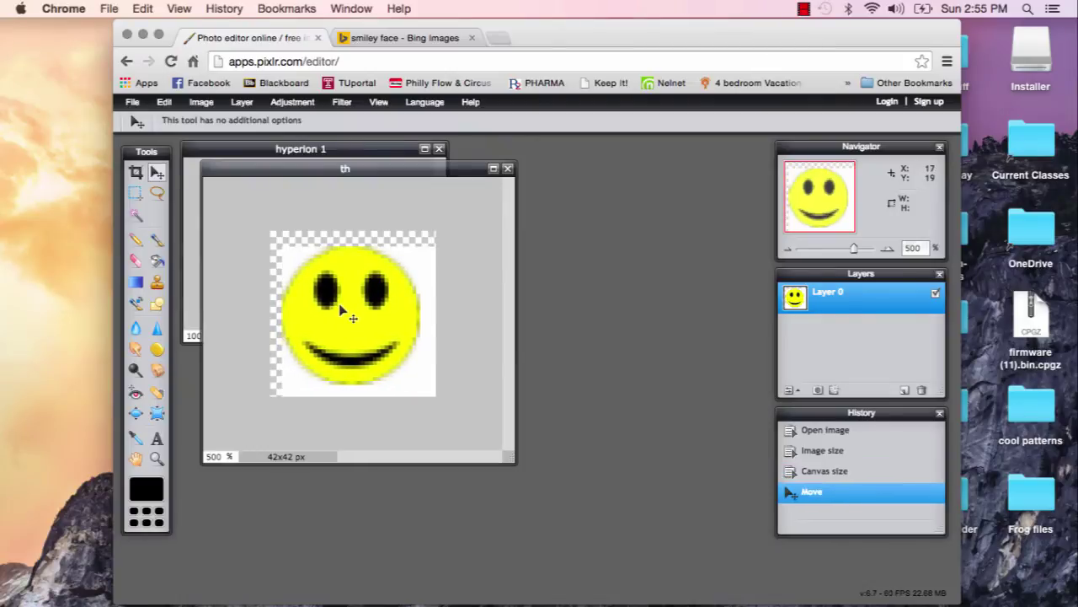
# Step: Bucket-fill the white background, the transparent top-left strip and both eyes with black
pyautogui.click(158, 261)
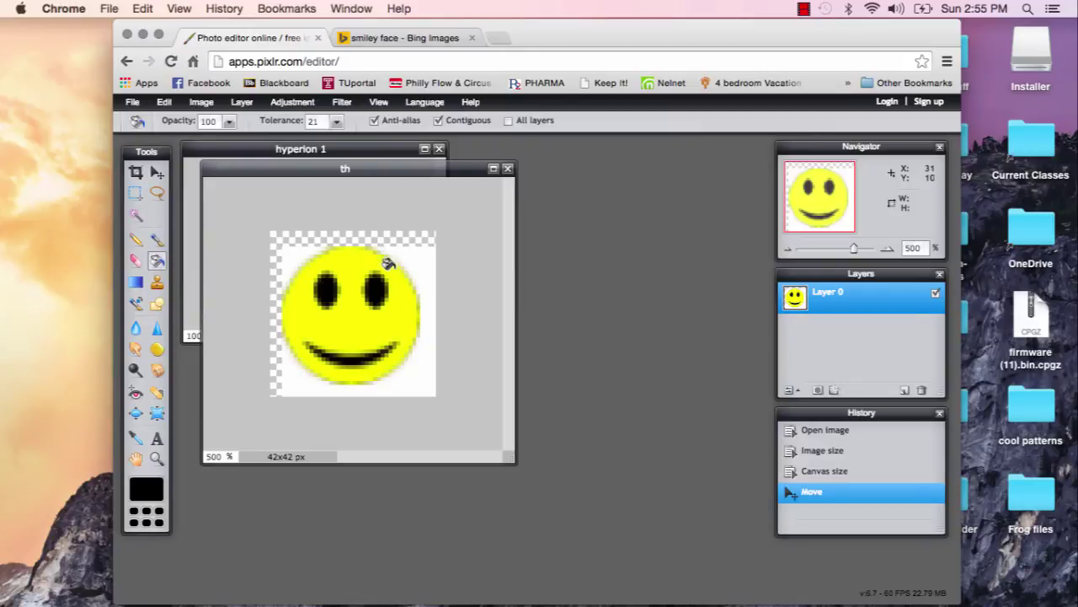
pyautogui.click(411, 262)
pyautogui.click(278, 251)
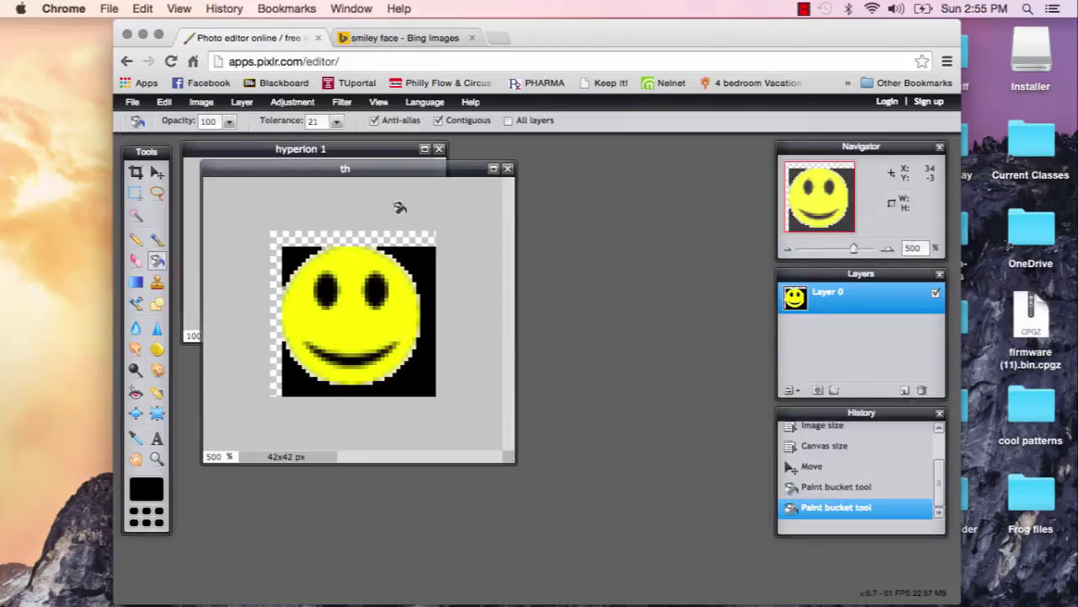
pyautogui.click(402, 237)
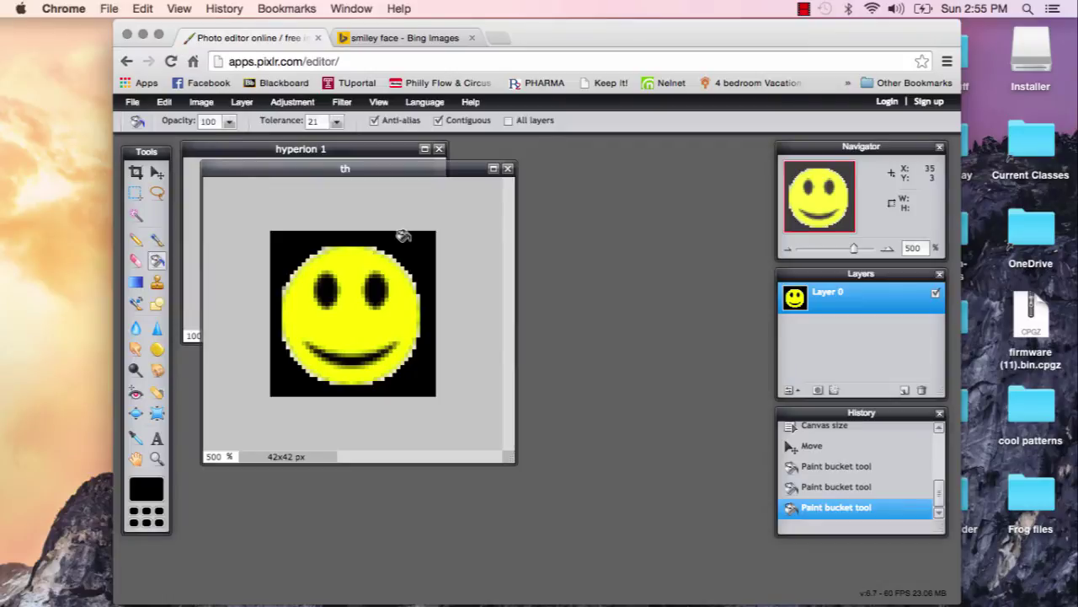
pyautogui.click(319, 280)
pyautogui.click(372, 282)
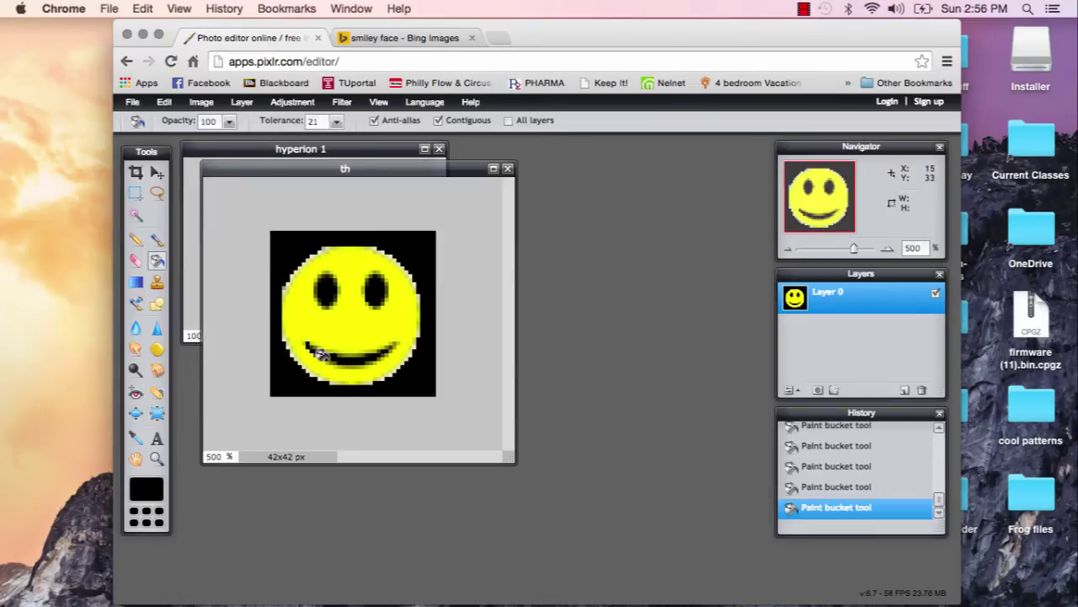
pyautogui.click(804, 10)
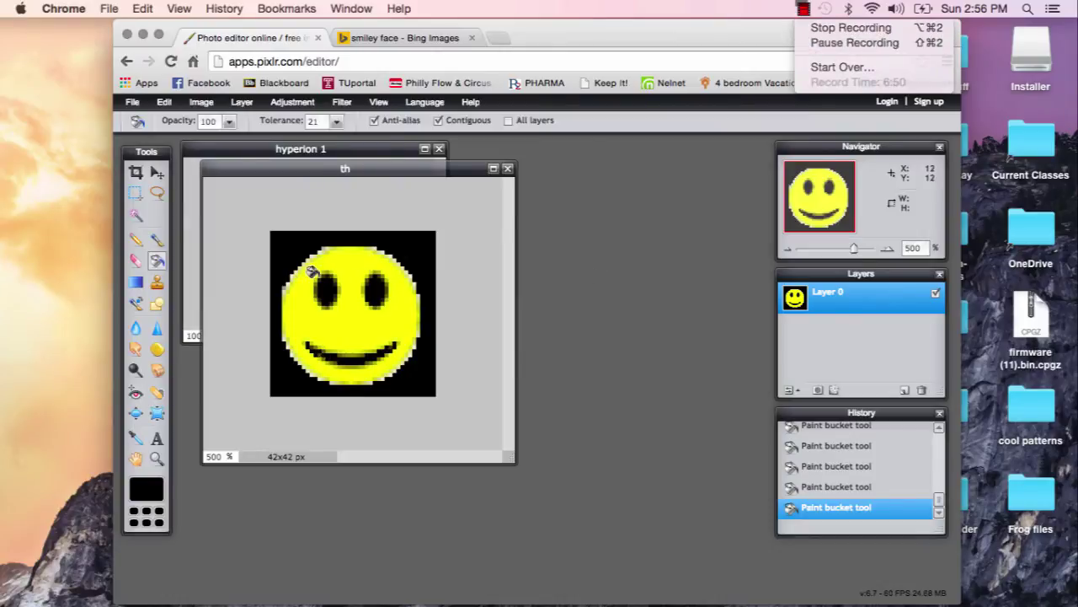
# Step: Paint 1 px black brush dabs along the smiley's eyes and its left, right and top edges
pyautogui.click(156, 241)
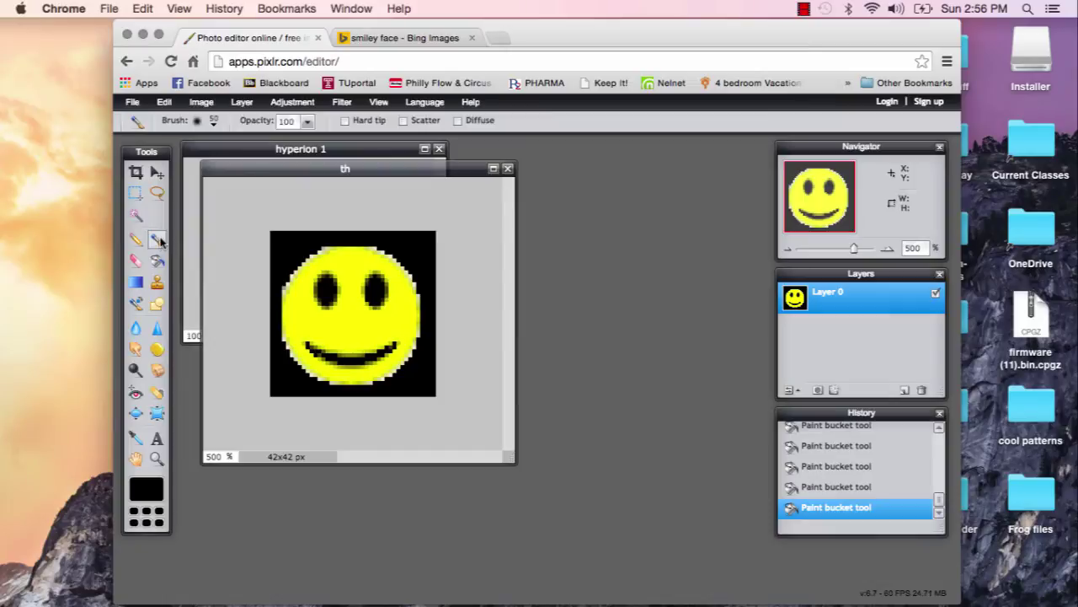
pyautogui.click(213, 124)
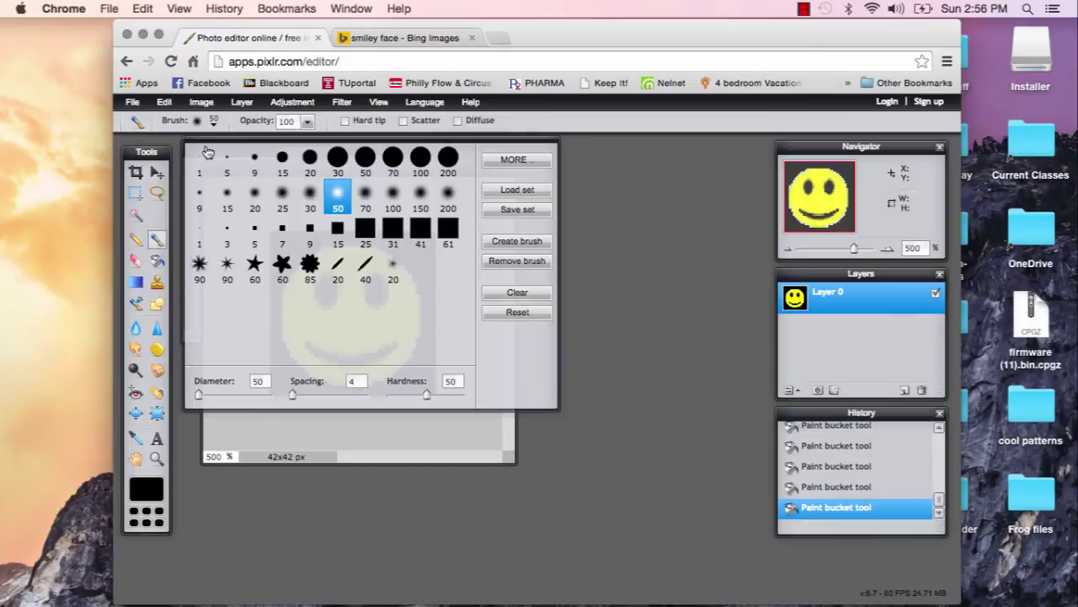
pyautogui.click(199, 228)
pyautogui.click(290, 322)
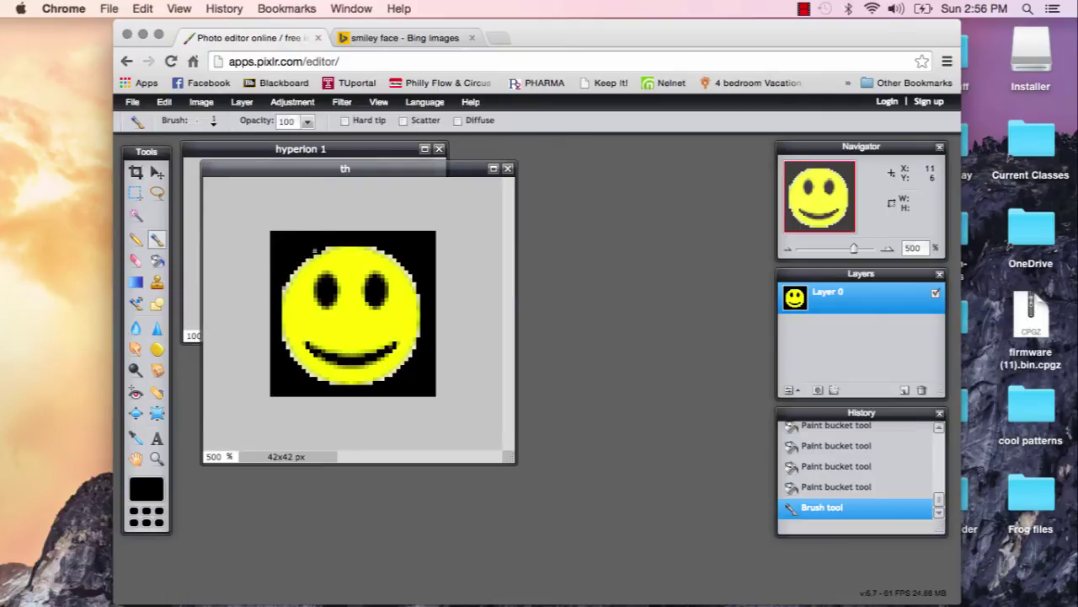
pyautogui.click(285, 316)
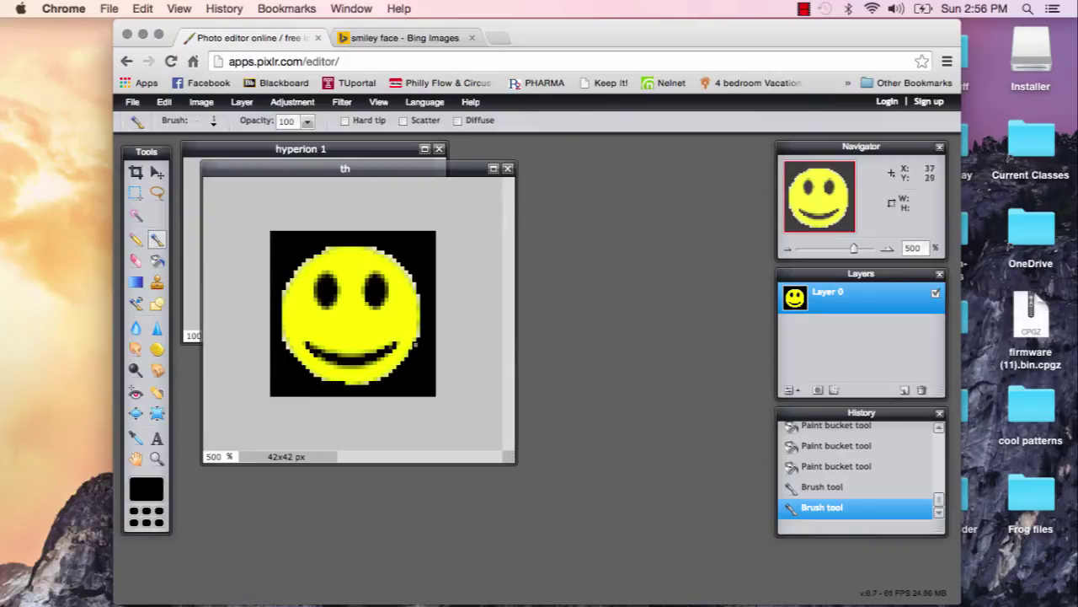
pyautogui.click(423, 320)
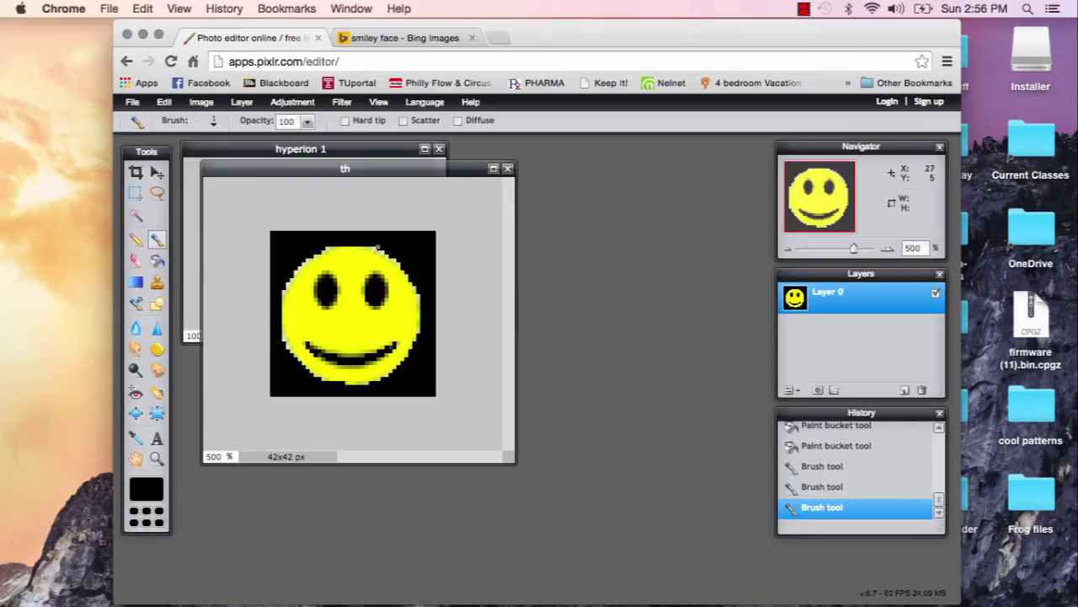
pyautogui.click(336, 249)
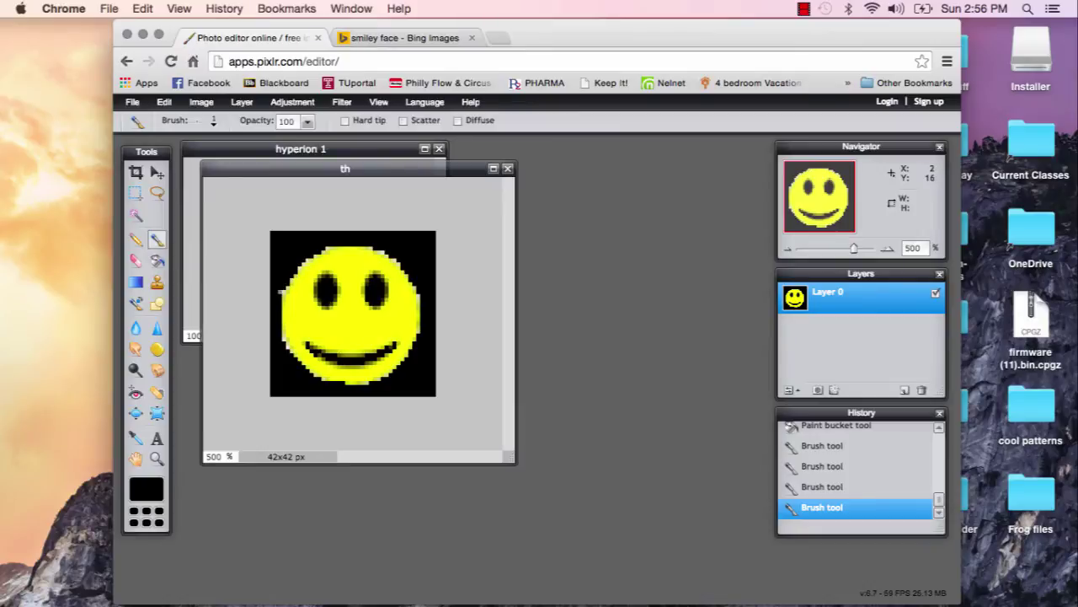
pyautogui.click(280, 295)
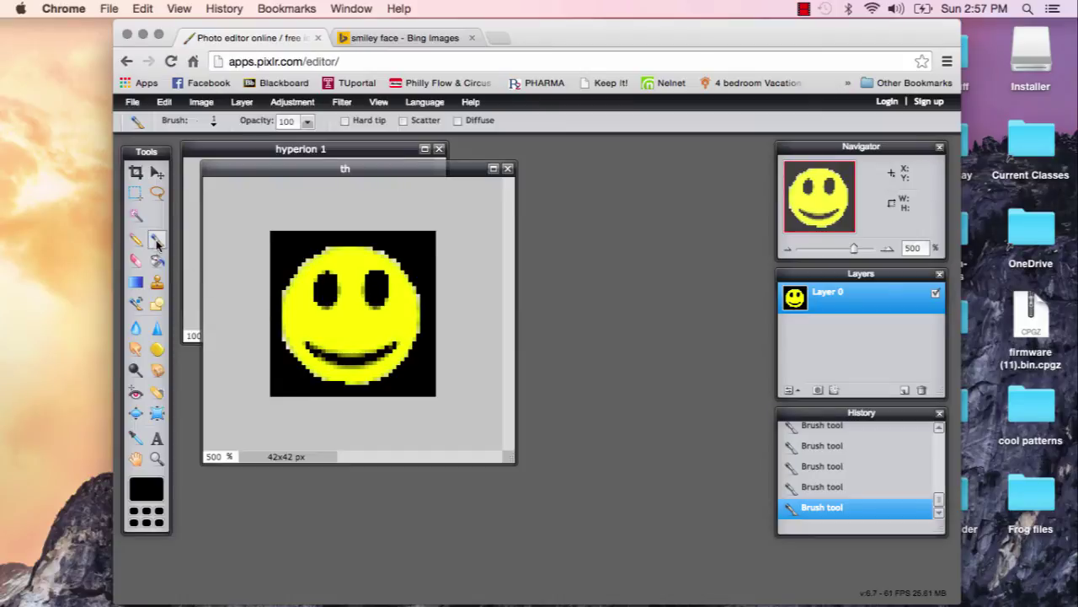
# Step: Sample the smiley's face yellow (ffff03) as the foreground colour
pyautogui.click(143, 491)
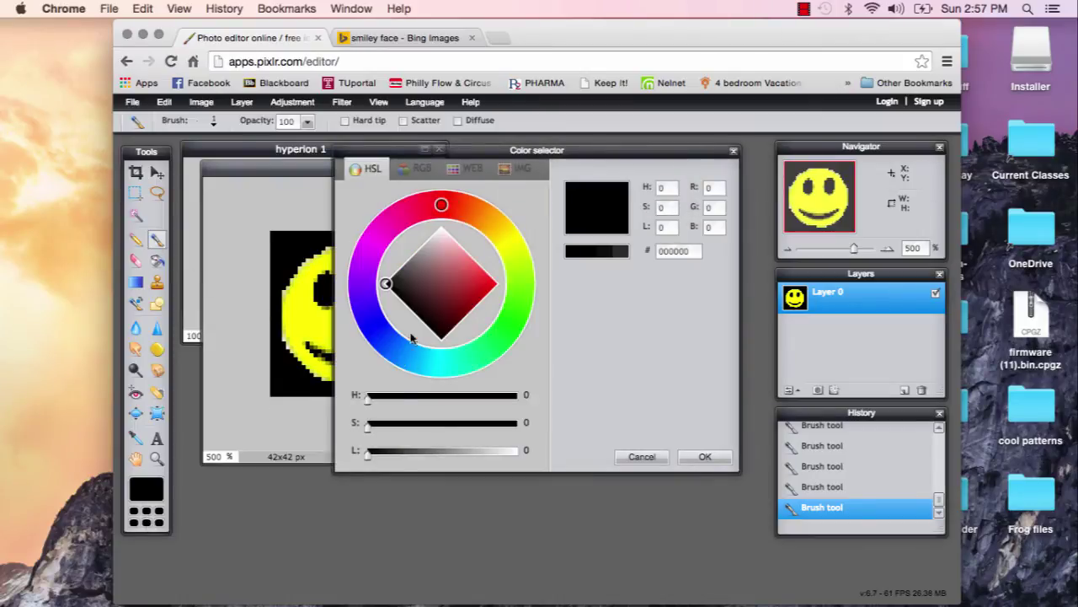
pyautogui.moveTo(461, 152); pyautogui.dragTo(597, 136)
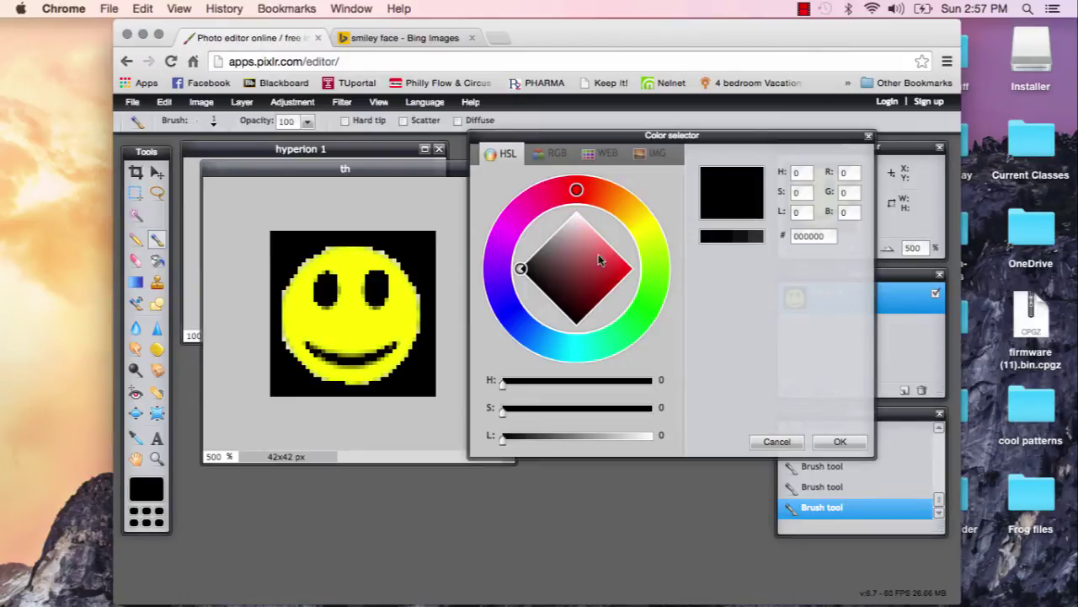
pyautogui.click(355, 331)
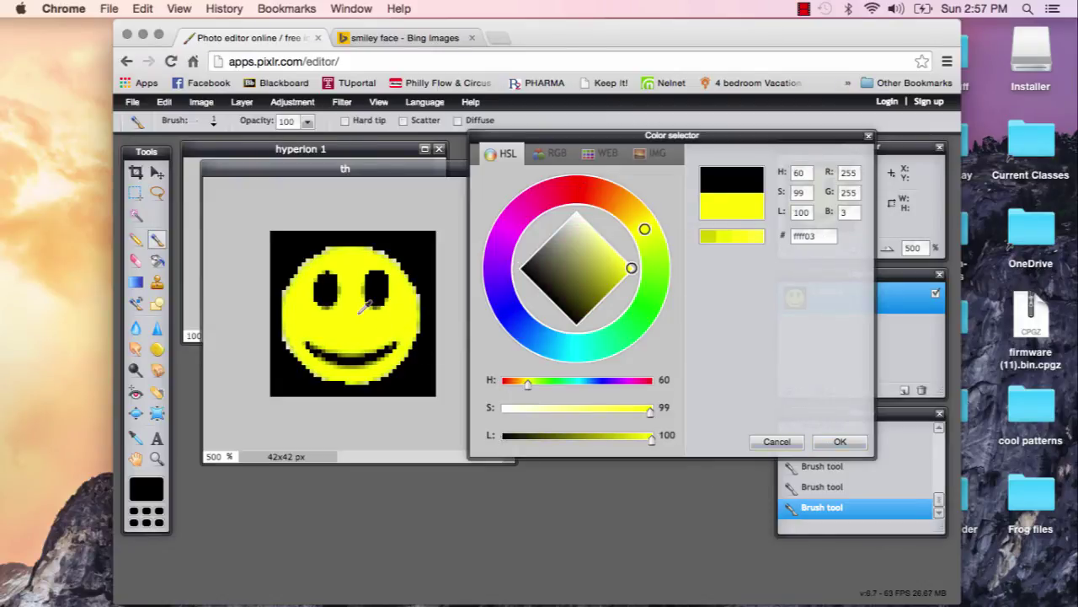
pyautogui.click(840, 441)
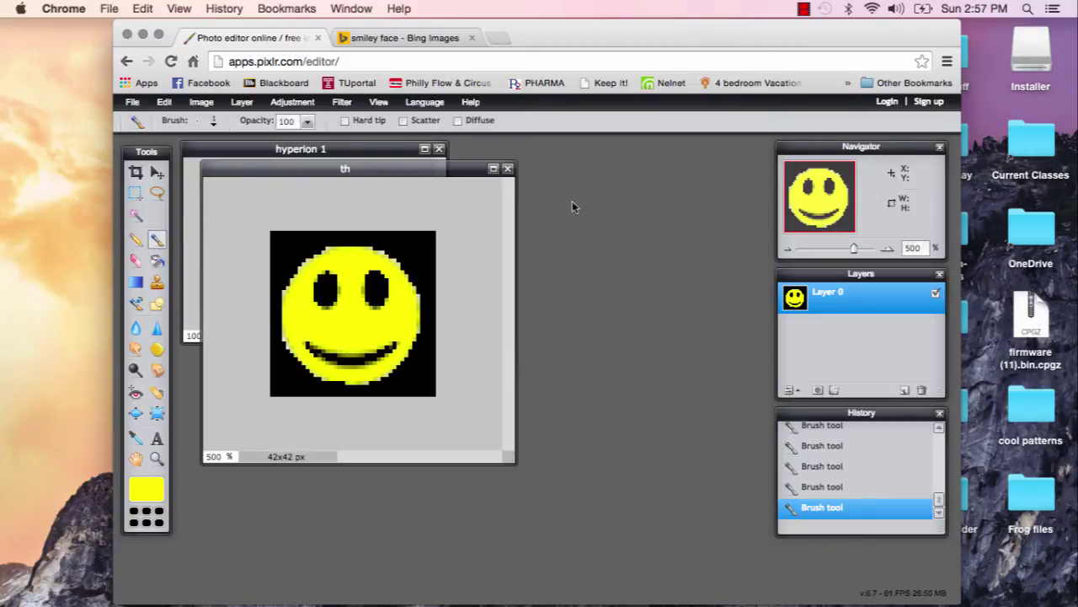
# Step: Resize the canvas to 126x126 px anchored top-left, and enlarge the window to show it
pyautogui.click(202, 103)
pyautogui.click(207, 135)
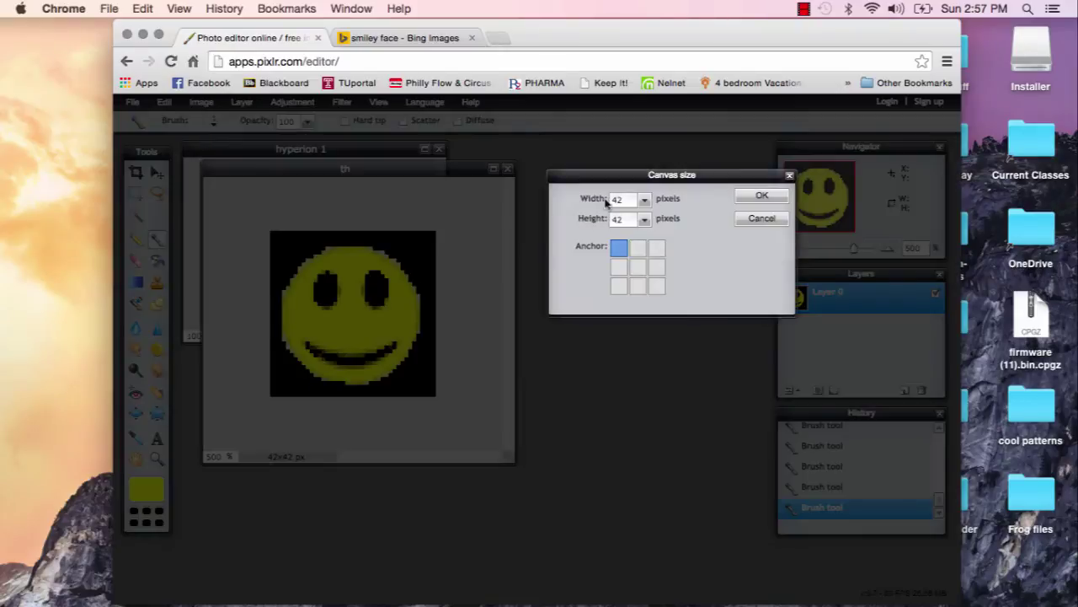
pyautogui.moveTo(627, 192); pyautogui.dragTo(544, 200)
pyautogui.write('126')
pyautogui.moveTo(628, 219); pyautogui.dragTo(604, 217)
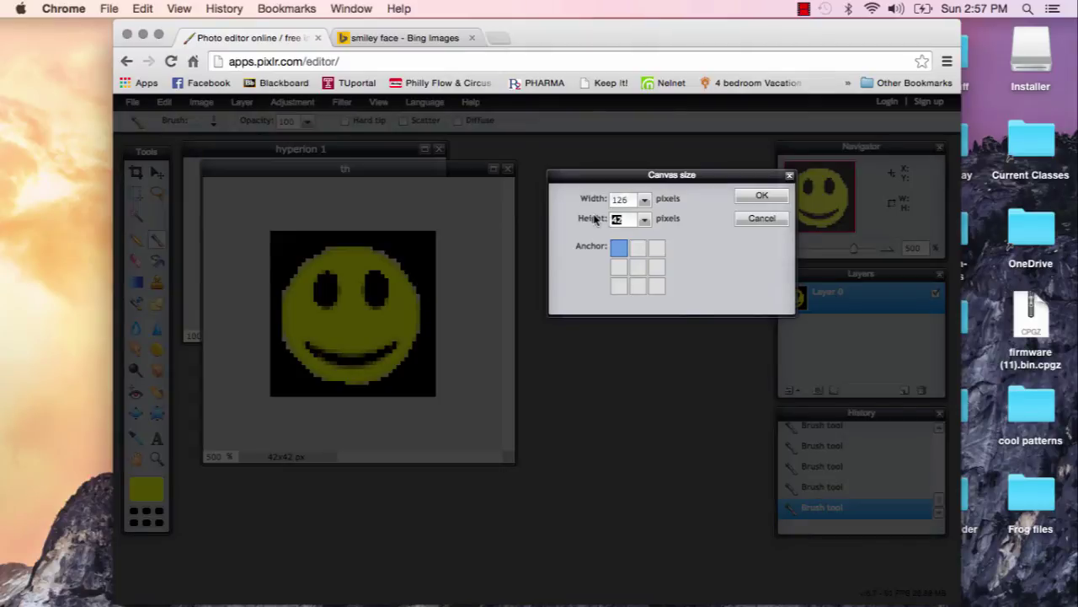
pyautogui.write('126')
pyautogui.click(779, 197)
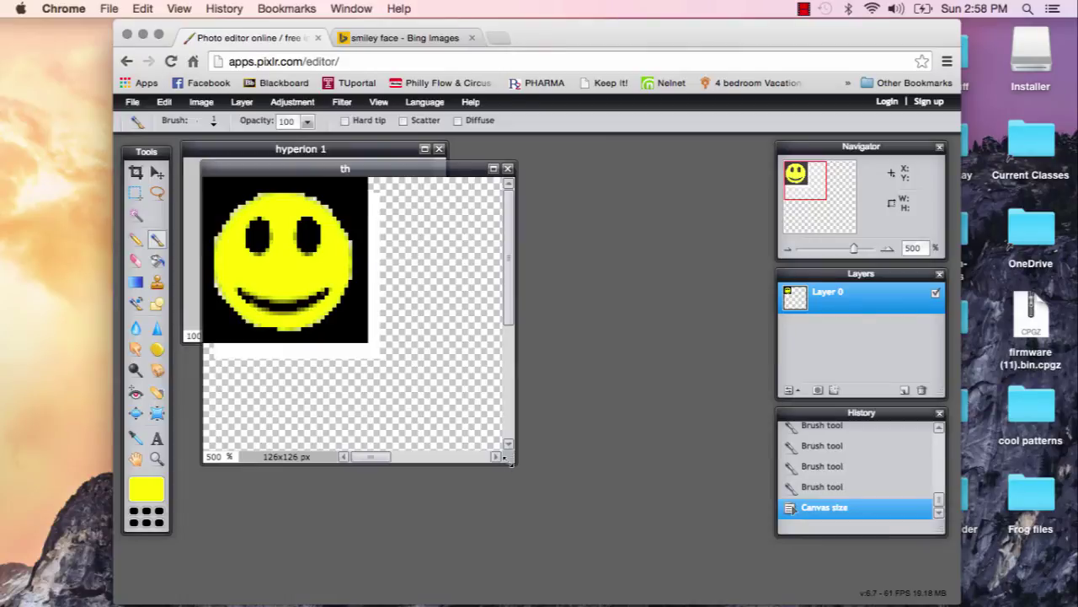
pyautogui.moveTo(510, 462); pyautogui.dragTo(723, 583)
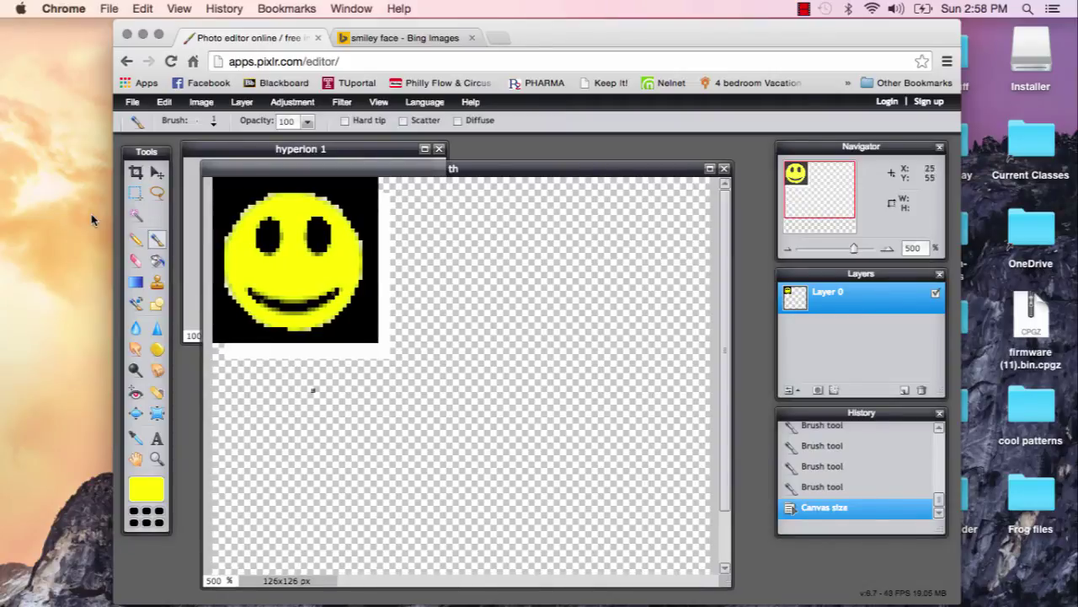
# Step: Copy the whole smiley and paste a second copy beside the first
pyautogui.click(135, 192)
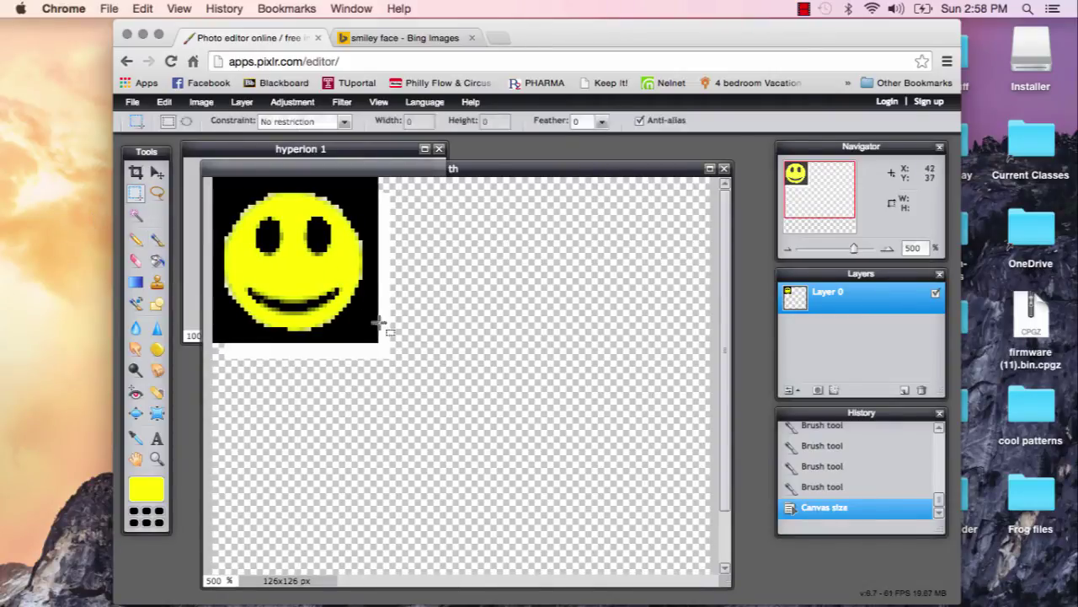
pyautogui.moveTo(377, 343); pyautogui.dragTo(171, 153)
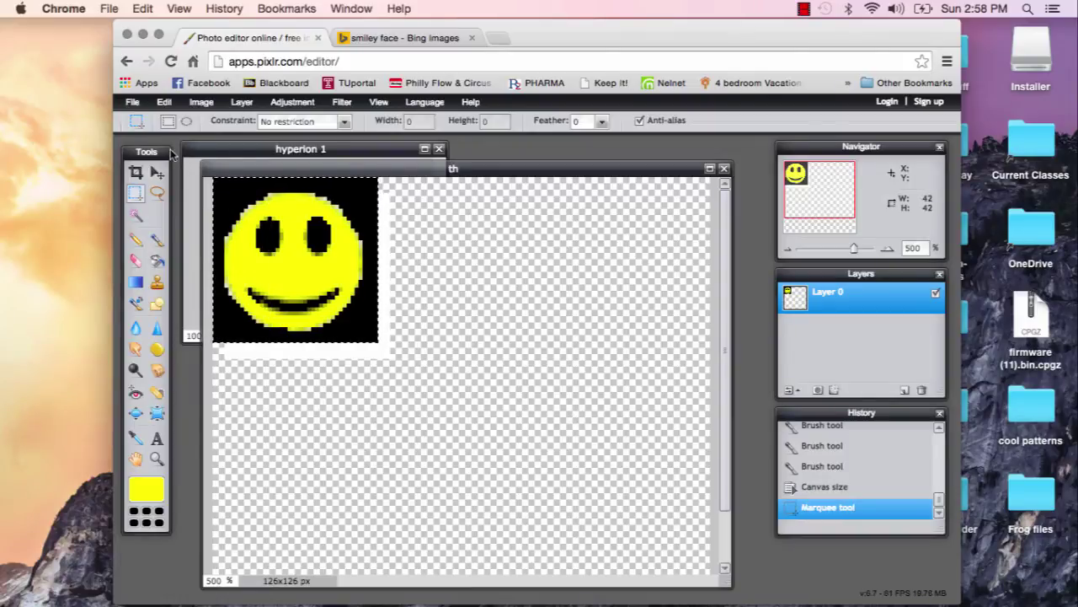
pyautogui.click(163, 102)
pyautogui.click(171, 169)
pyautogui.click(163, 102)
pyautogui.click(171, 198)
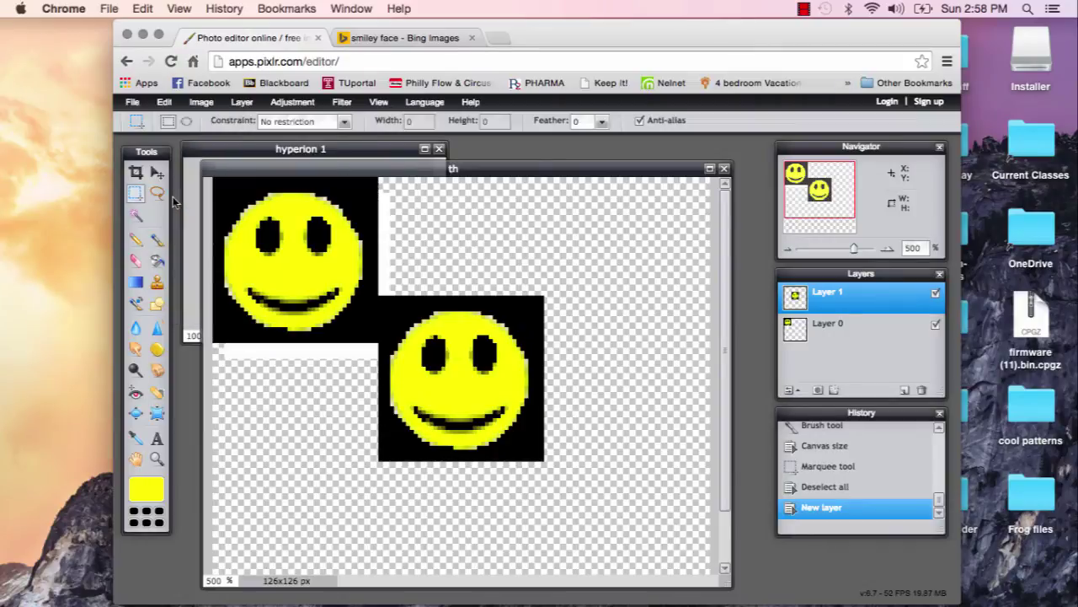
pyautogui.click(156, 172)
pyautogui.moveTo(428, 385); pyautogui.dragTo(436, 267)
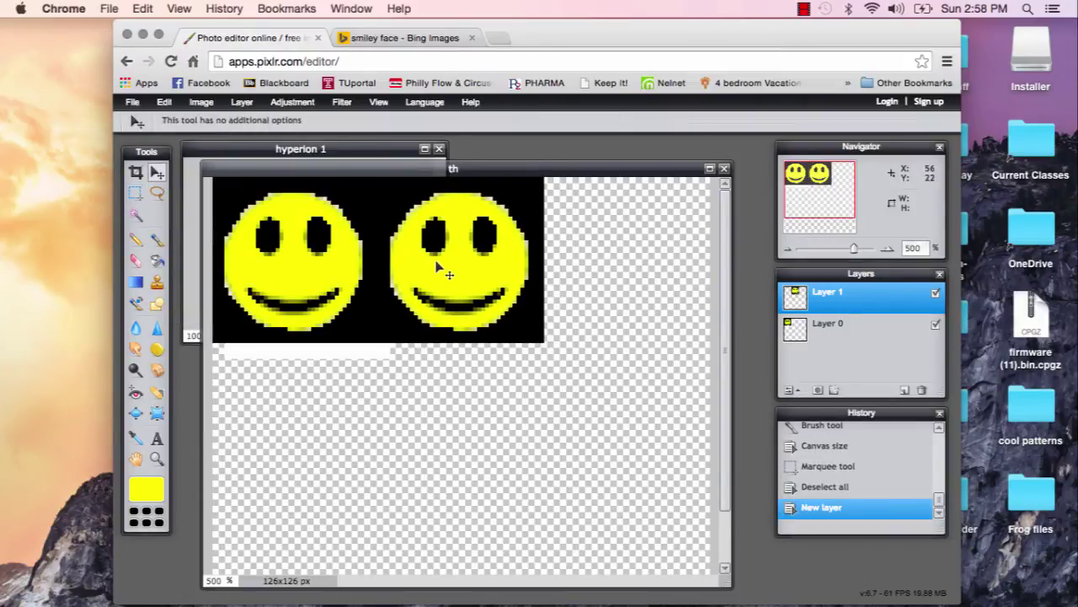
# Step: Paste two more smiley copies, placing one to the right and one below the first
pyautogui.press('super+v')
pyautogui.moveTo(469, 378); pyautogui.dragTo(633, 275)
pyautogui.press('super+v')
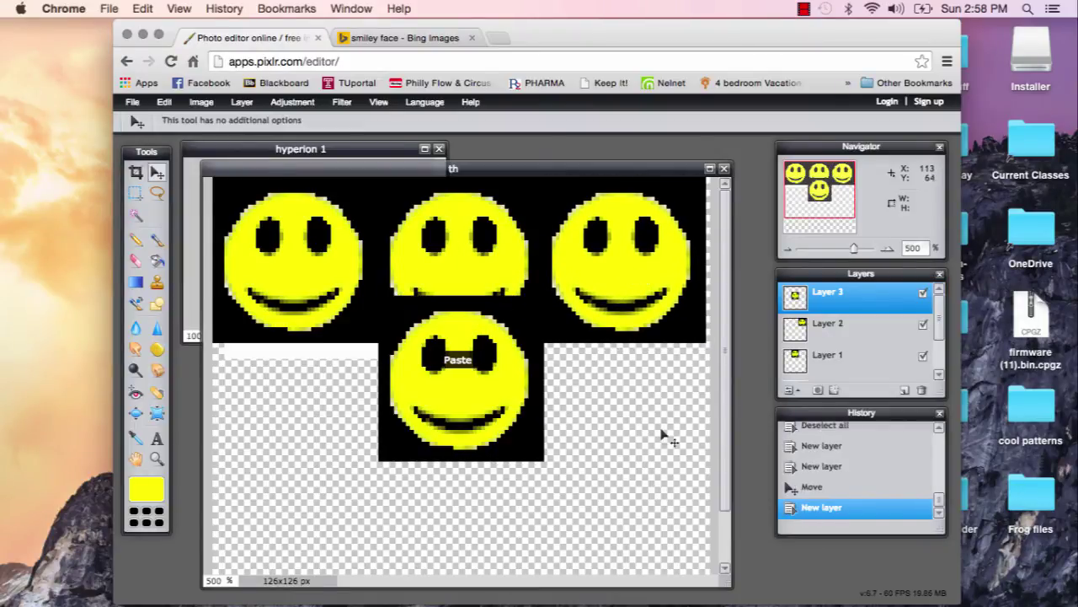
pyautogui.moveTo(494, 446); pyautogui.dragTo(330, 480)
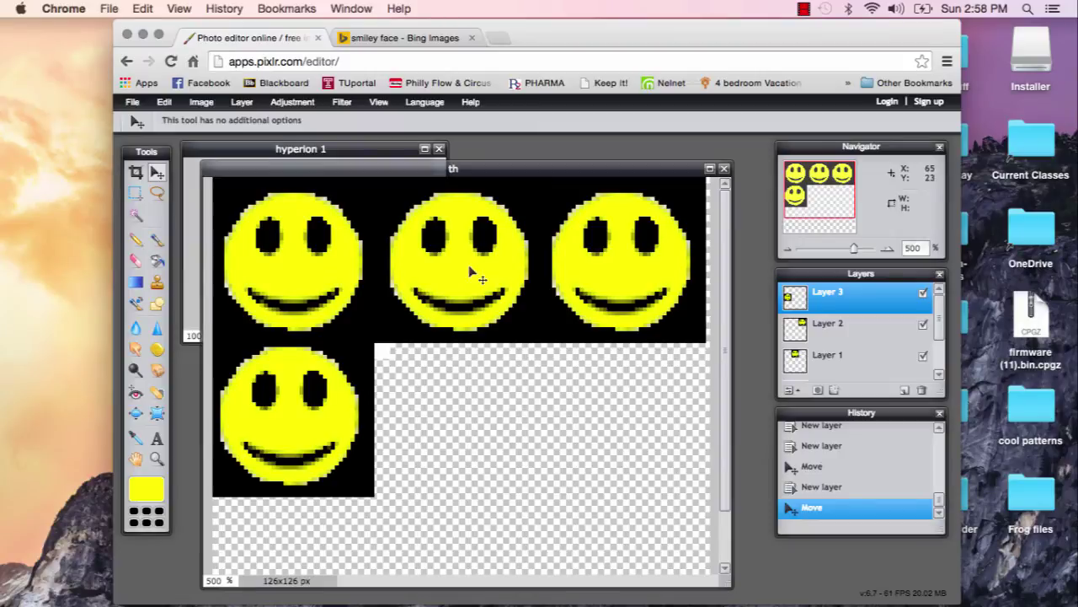
# Step: Crop the canvas to a single 42x42 smiley-sized square
pyautogui.click(135, 172)
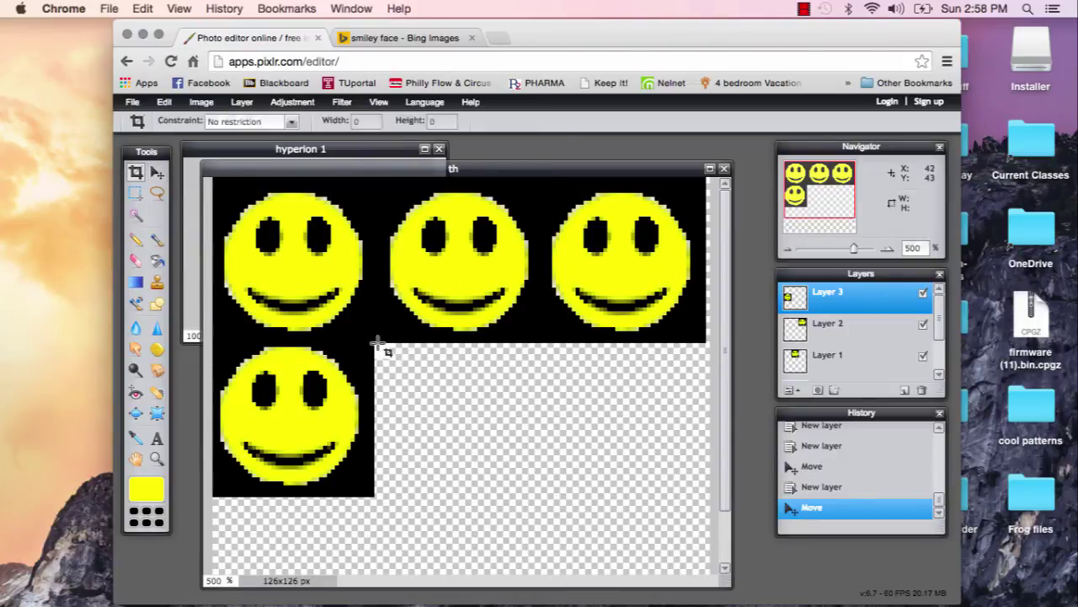
pyautogui.moveTo(374, 343); pyautogui.dragTo(209, 173)
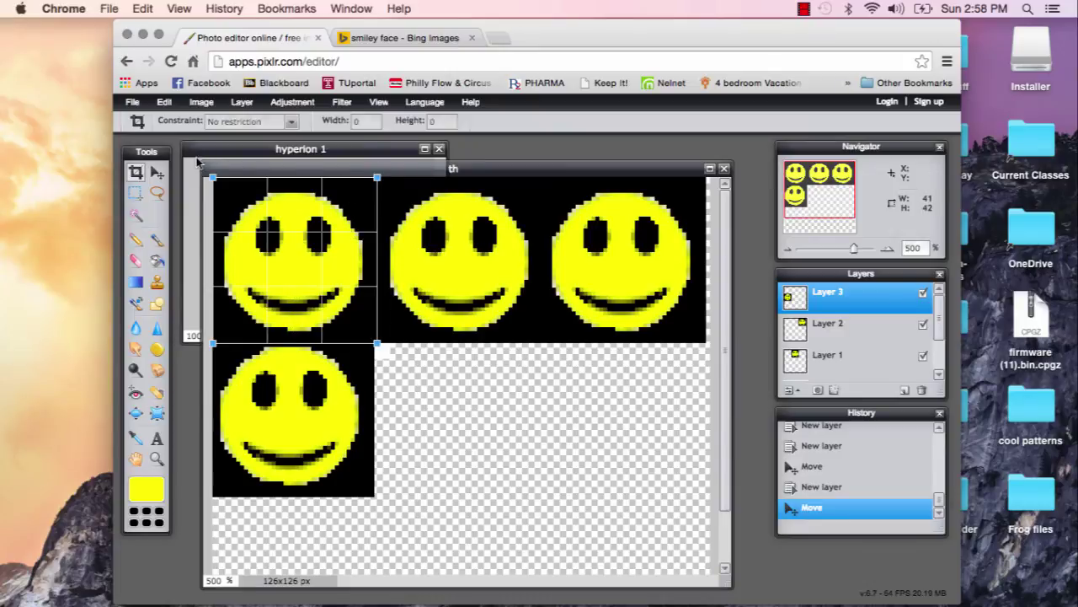
pyautogui.press('Return')
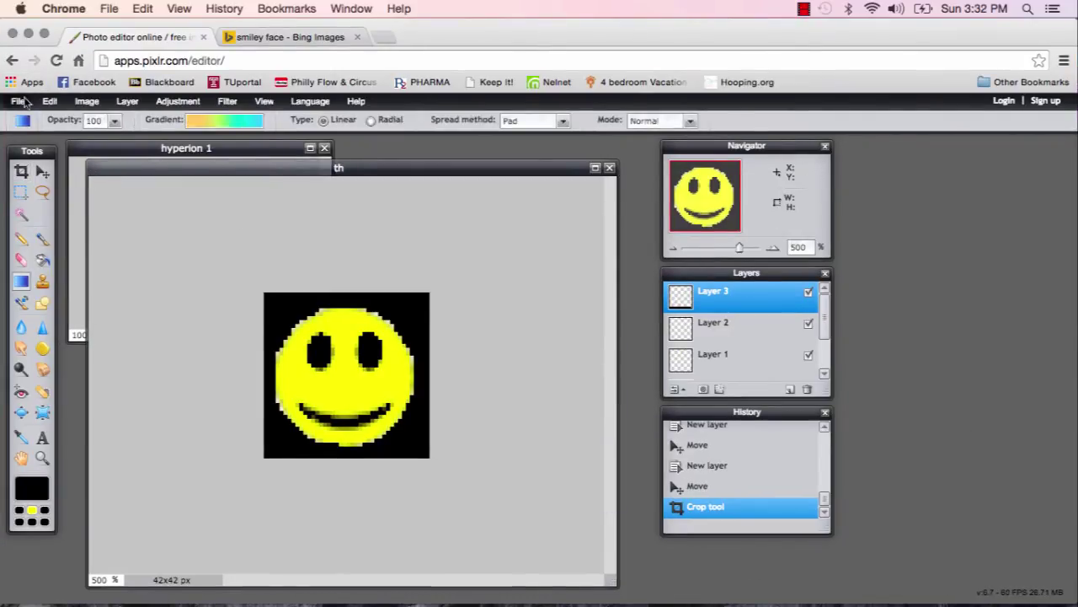
# Step: Create a new 26x100 px image and enlarge its window
pyautogui.click(18, 101)
pyautogui.click(31, 119)
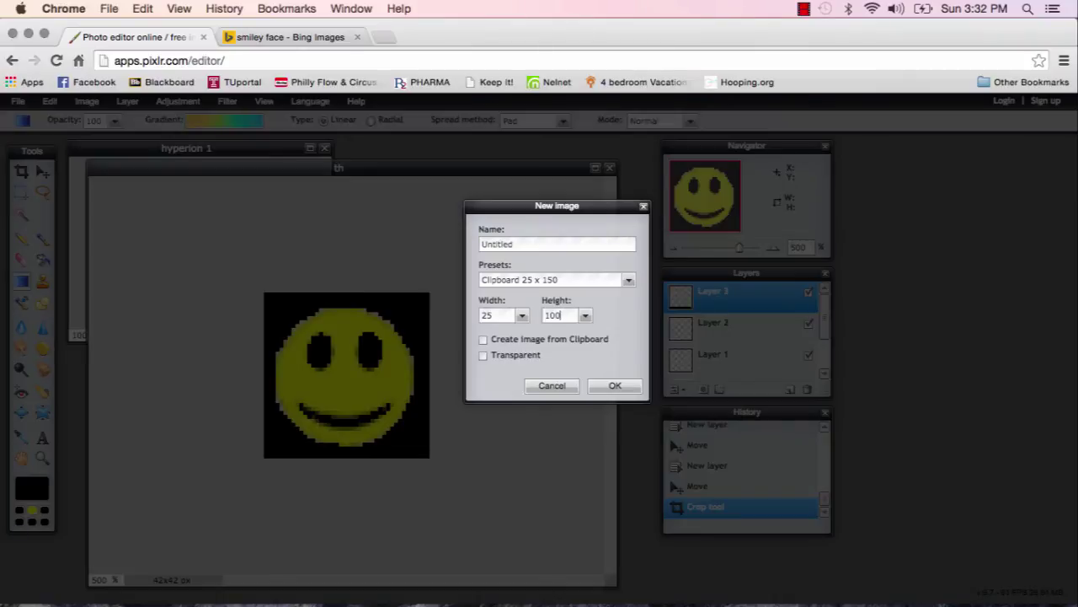
pyautogui.click(504, 313)
pyautogui.click(613, 386)
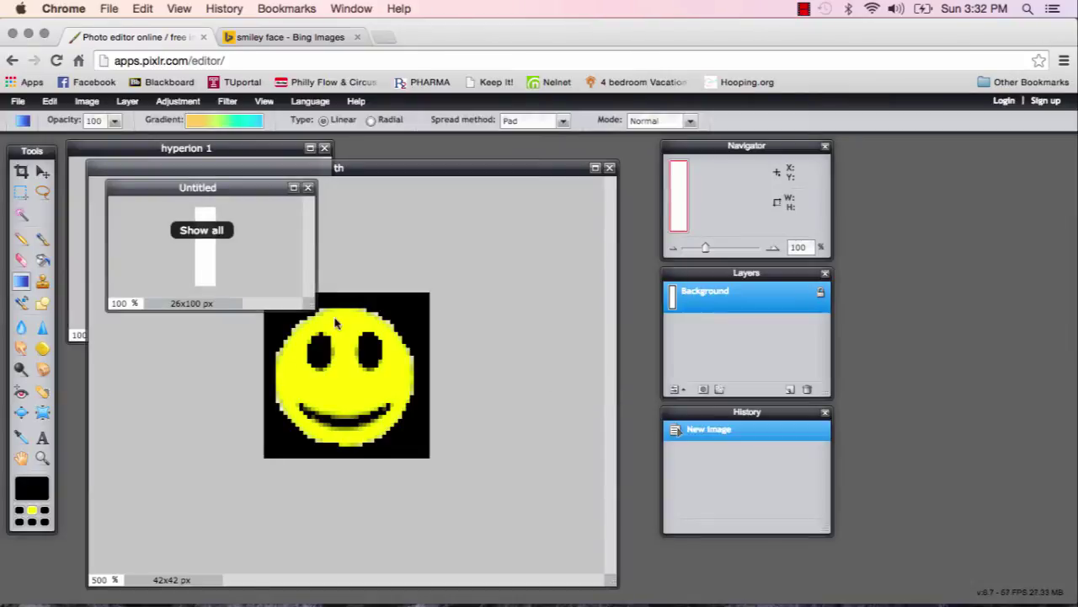
pyautogui.moveTo(313, 313); pyautogui.dragTo(375, 370)
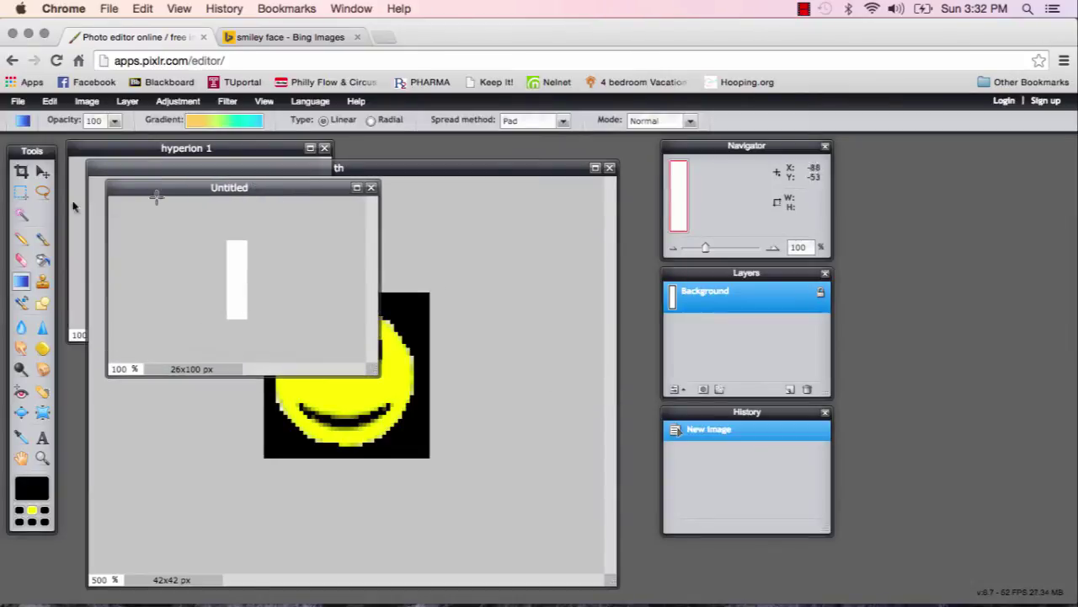
# Step: Select a 12x31 area at the image's top-left, zoom to 300%, and enlarge the window
pyautogui.click(21, 192)
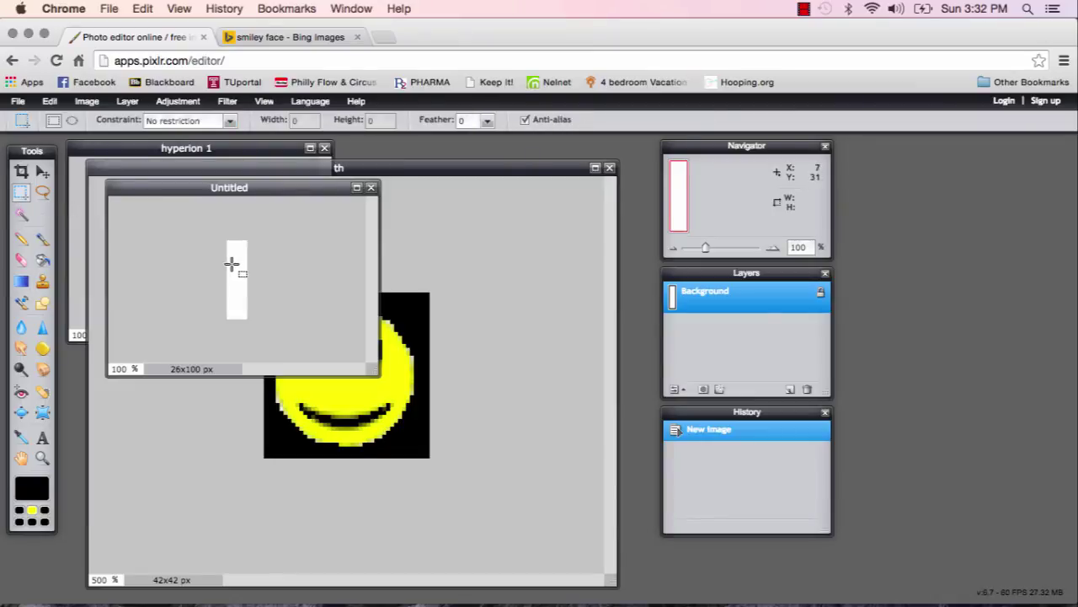
pyautogui.moveTo(236, 265); pyautogui.dragTo(222, 231)
pyautogui.click(264, 101)
pyautogui.click(267, 115)
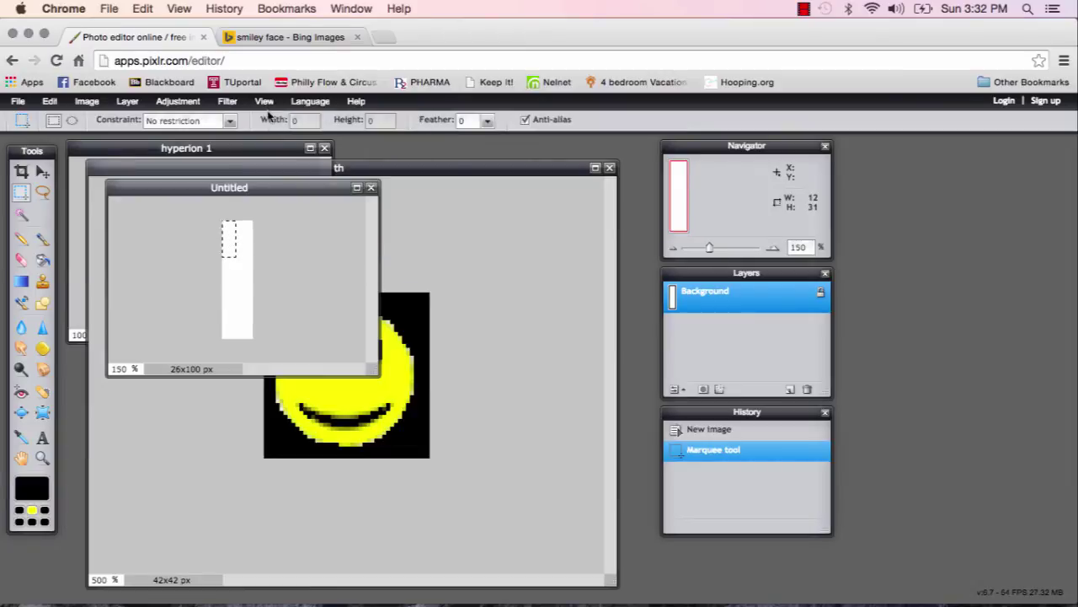
pyautogui.click(264, 101)
pyautogui.click(268, 119)
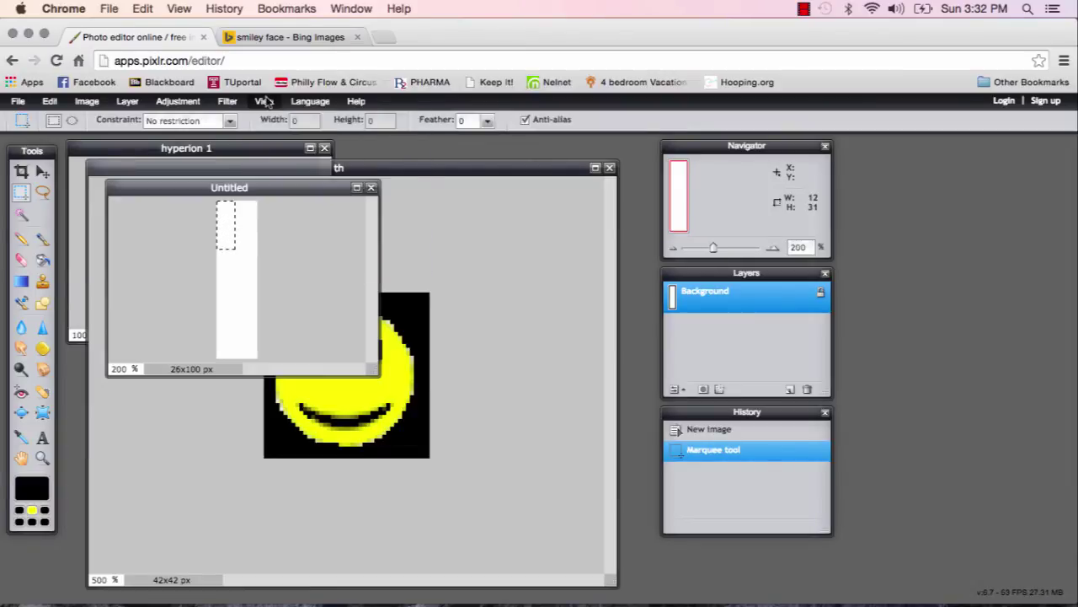
pyautogui.click(264, 101)
pyautogui.click(268, 120)
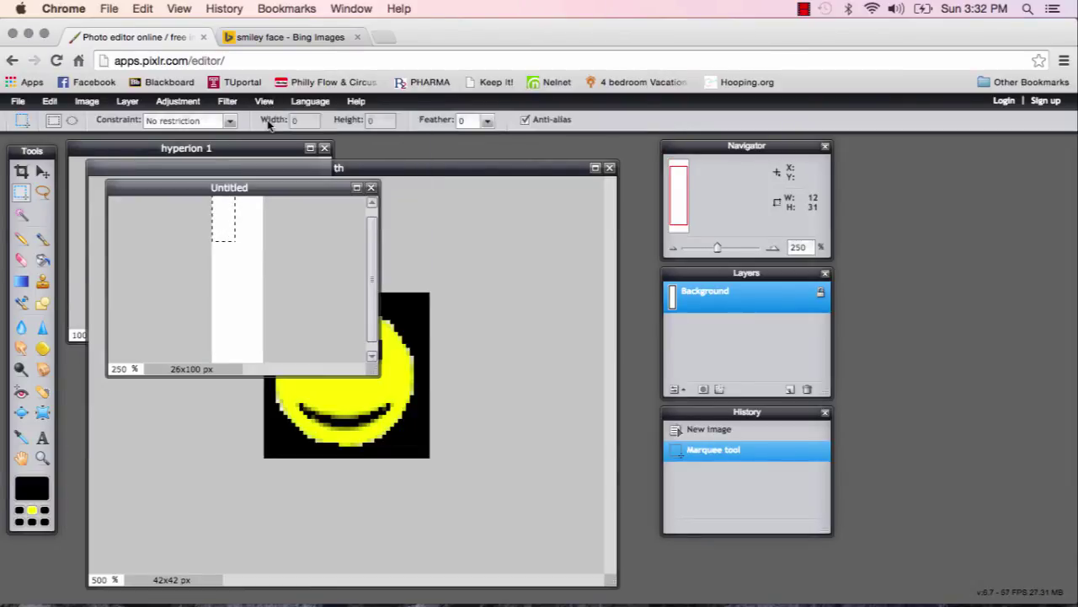
pyautogui.click(264, 101)
pyautogui.click(268, 120)
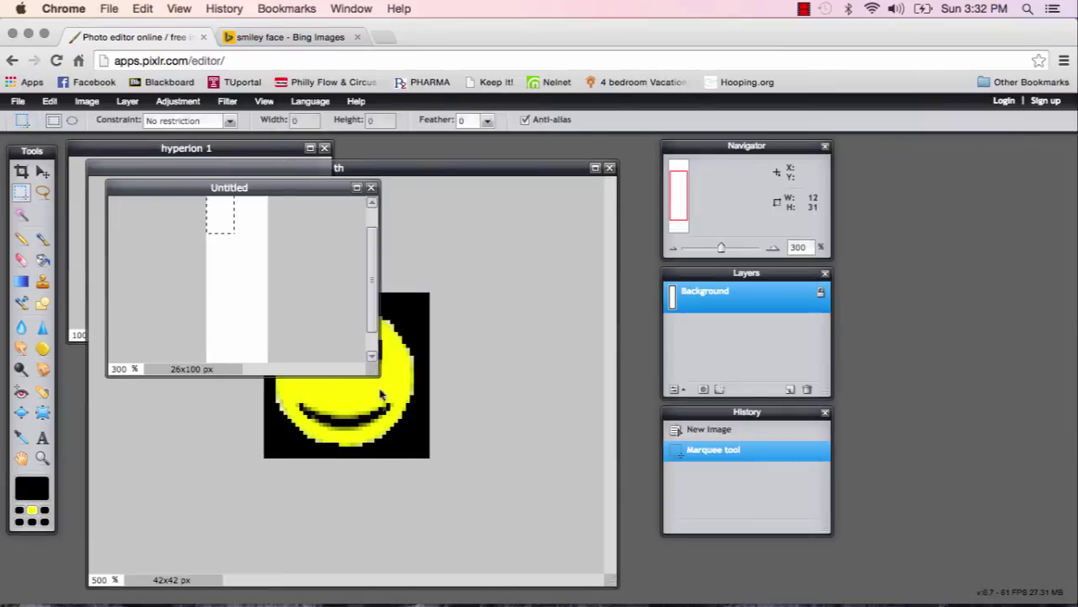
pyautogui.moveTo(368, 371); pyautogui.dragTo(484, 534)
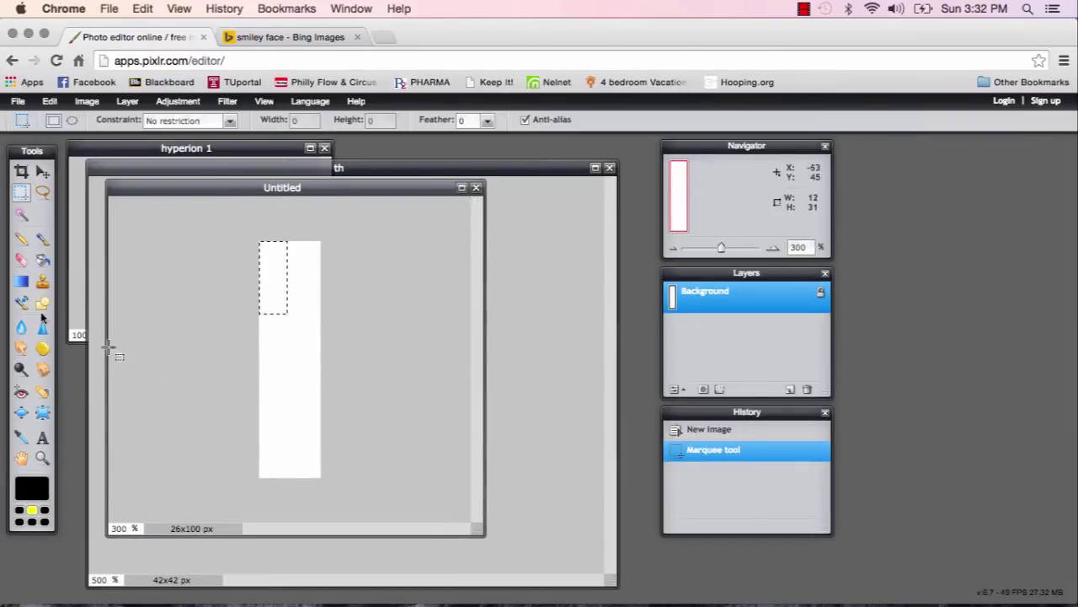
# Step: Choose the rainbow preset for the Gradient tool
pyautogui.click(20, 285)
pyautogui.click(223, 122)
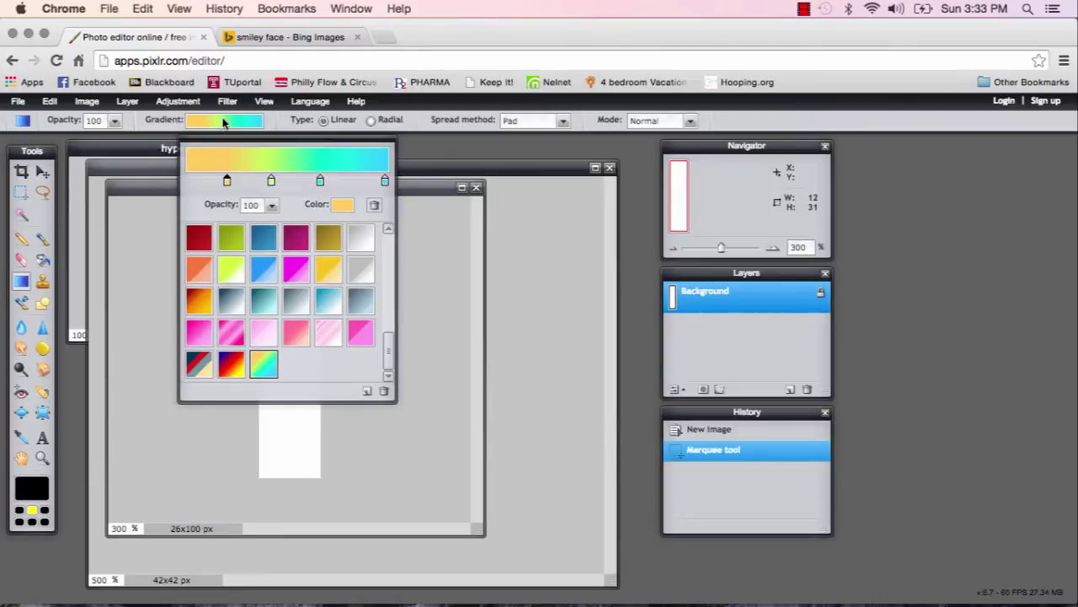
pyautogui.moveTo(389, 346); pyautogui.dragTo(384, 268)
pyautogui.click(336, 275)
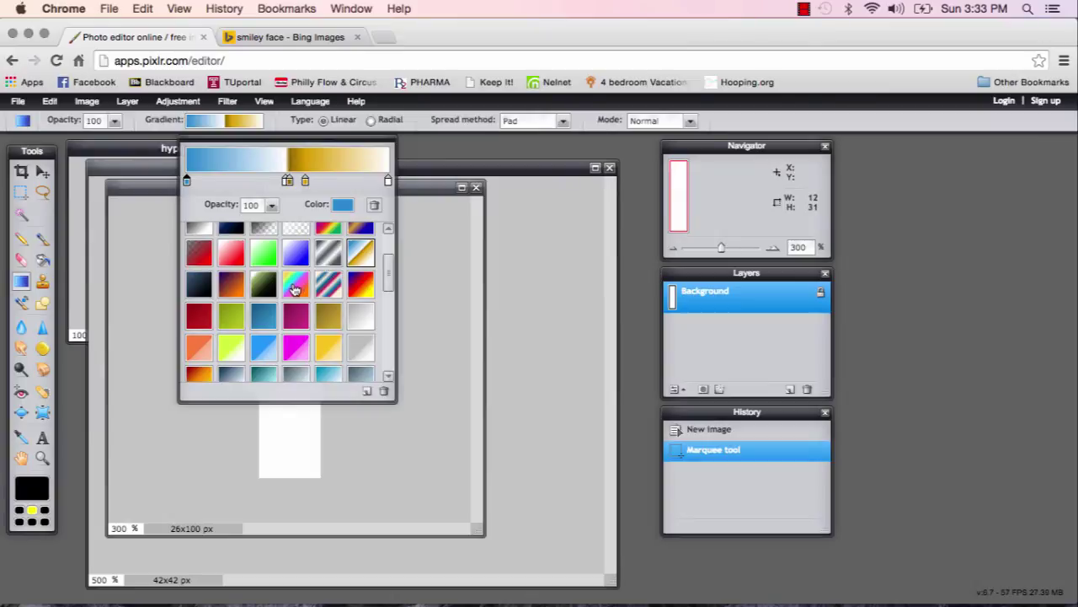
pyautogui.click(295, 289)
# Step: Delete the orange, rightmost, magenta and pink stops from the gradient
pyautogui.click(387, 180)
pyautogui.click(374, 204)
pyautogui.click(360, 180)
pyautogui.click(374, 204)
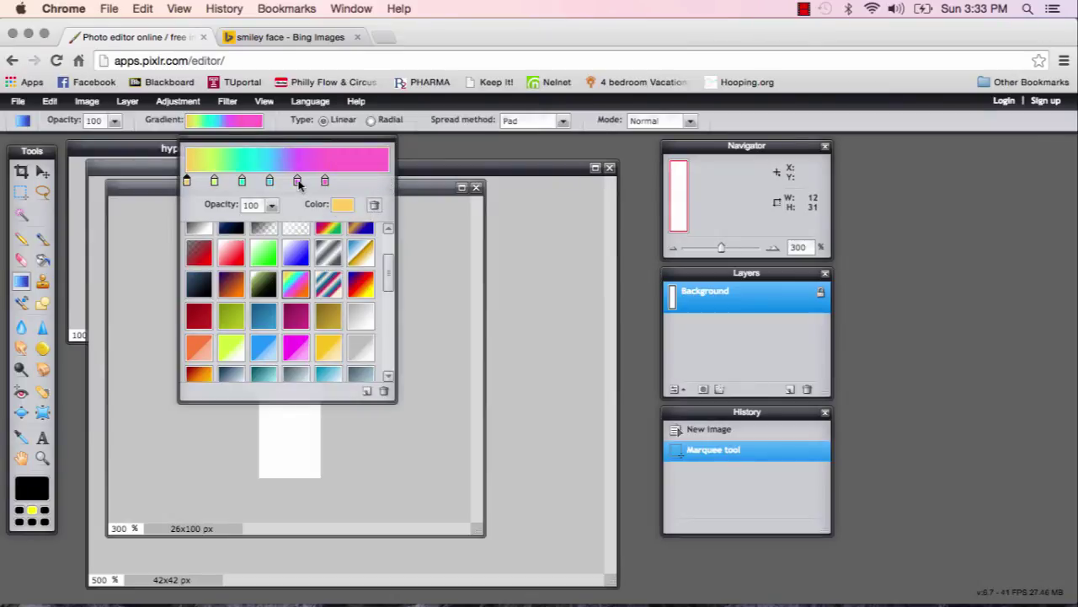
pyautogui.click(297, 180)
pyautogui.click(374, 204)
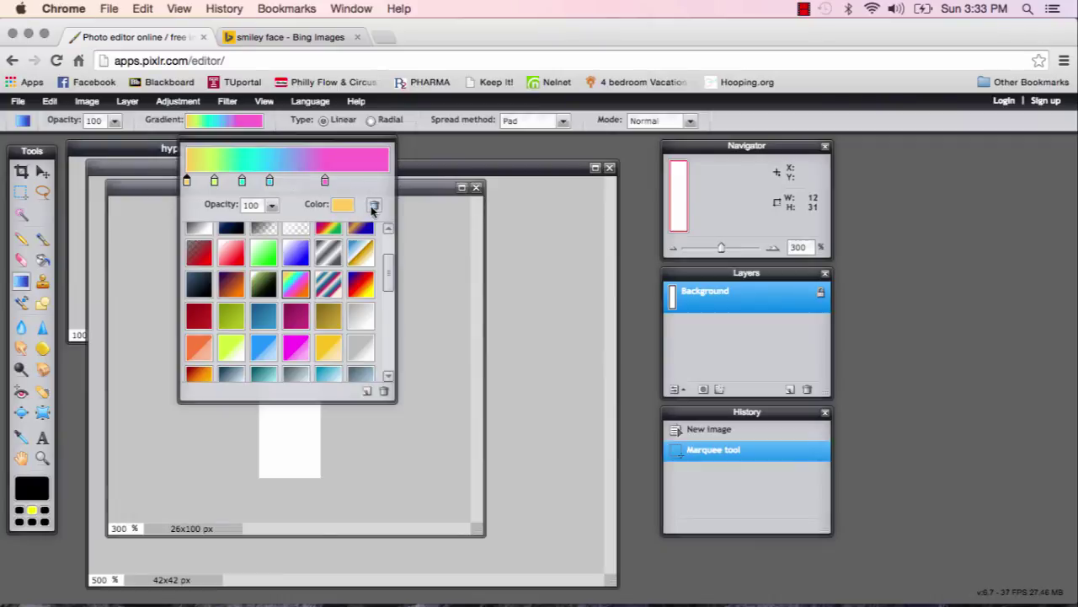
pyautogui.click(325, 181)
pyautogui.click(374, 206)
# Step: Add a purple 9d00ff end stop, move it right, and widen the cyan section
pyautogui.click(306, 180)
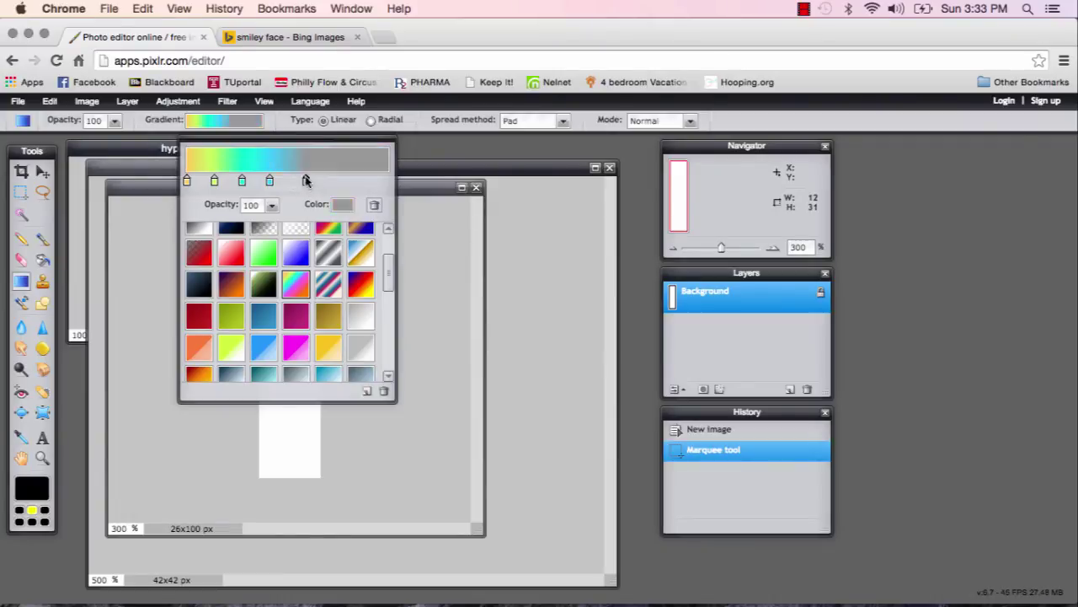
pyautogui.click(342, 205)
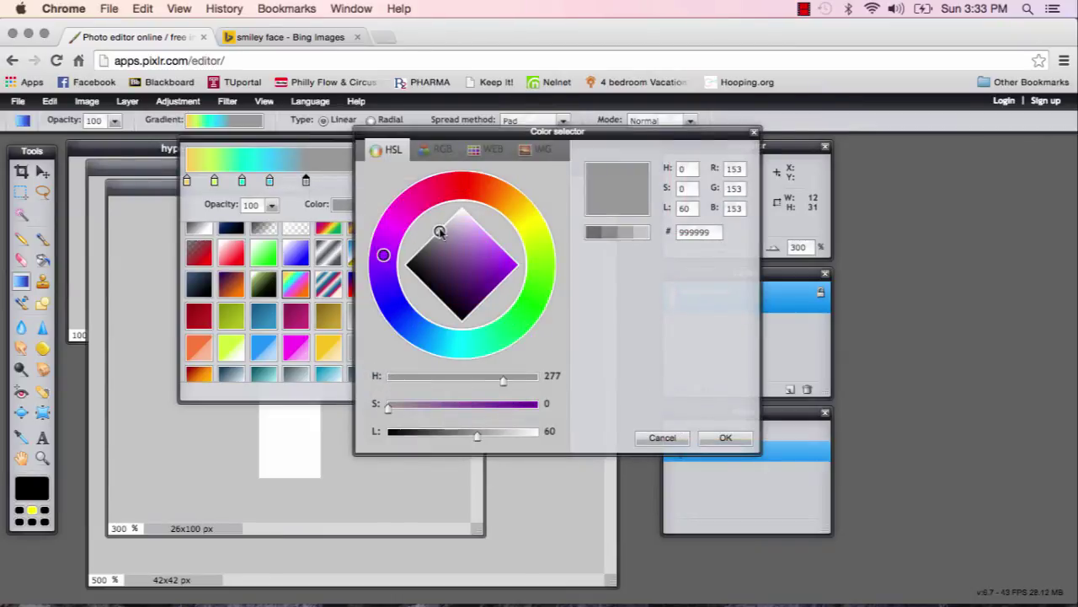
pyautogui.moveTo(439, 231)
pyautogui.mouseDown()
pyautogui.moveTo(523, 278)
pyautogui.moveTo(537, 272)
pyautogui.mouseUp()
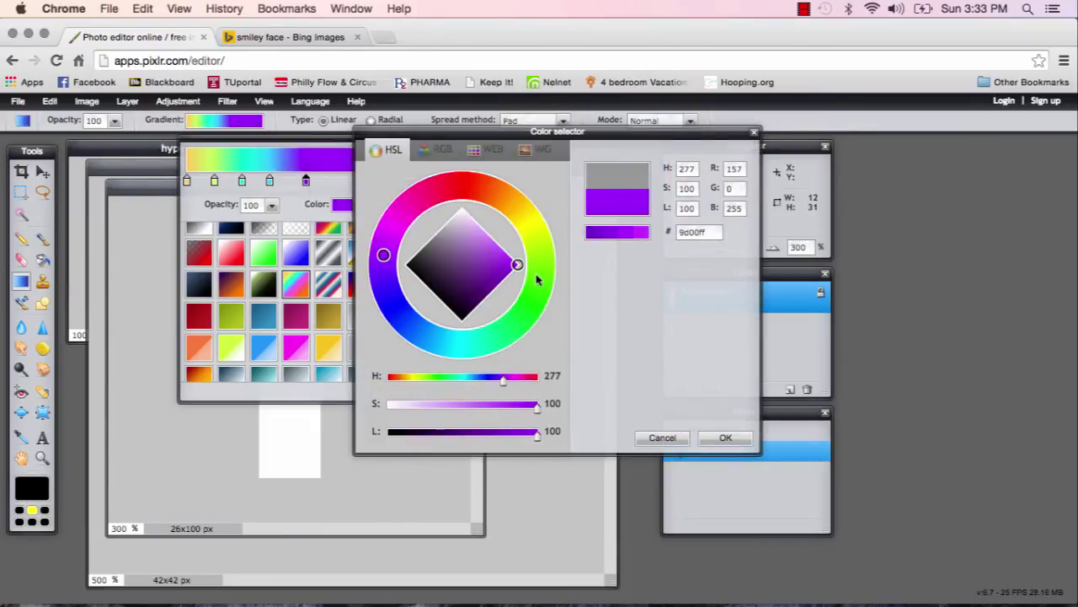
pyautogui.click(725, 438)
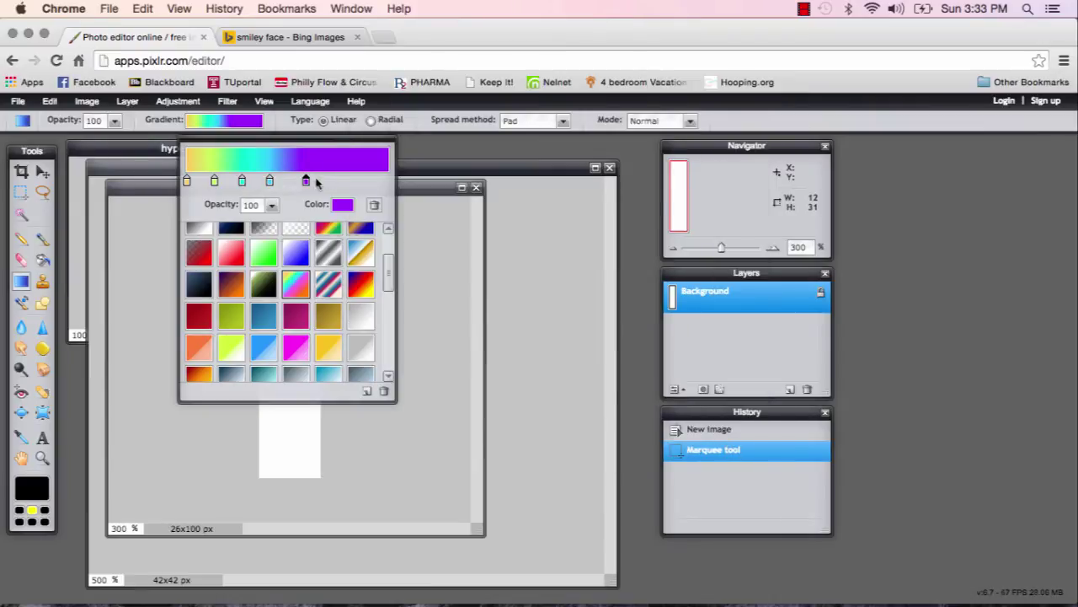
pyautogui.moveTo(306, 180); pyautogui.dragTo(347, 183)
pyautogui.moveTo(270, 182)
pyautogui.mouseDown()
pyautogui.moveTo(301, 182)
pyautogui.moveTo(260, 182)
pyautogui.mouseUp()
# Step: Fill the 12x31 selection with the custom rainbow gradient and copy it
pyautogui.click(434, 226)
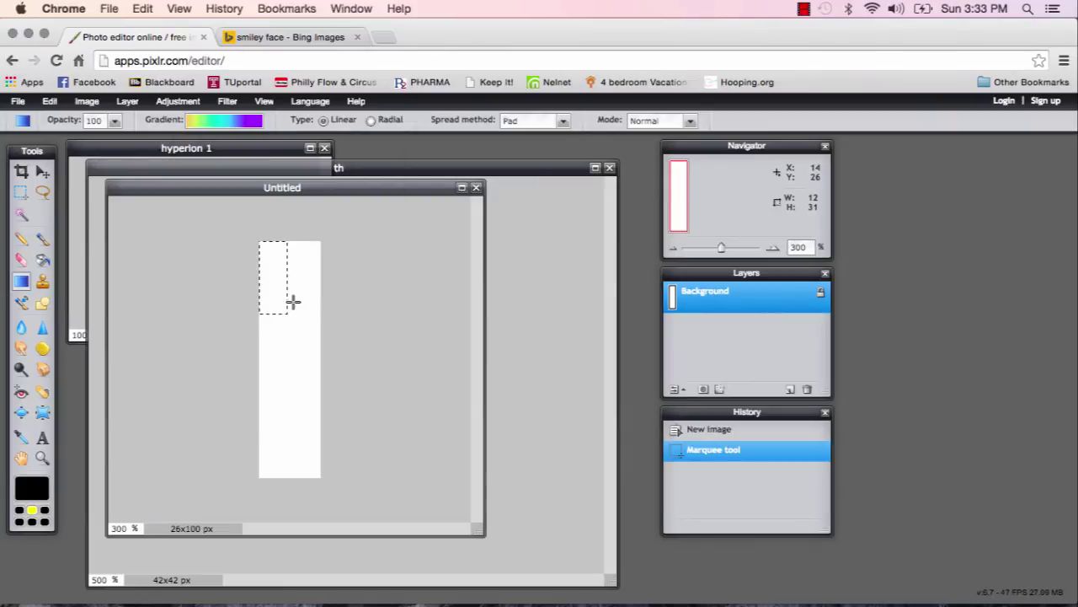
pyautogui.moveTo(261, 314); pyautogui.dragTo(288, 238)
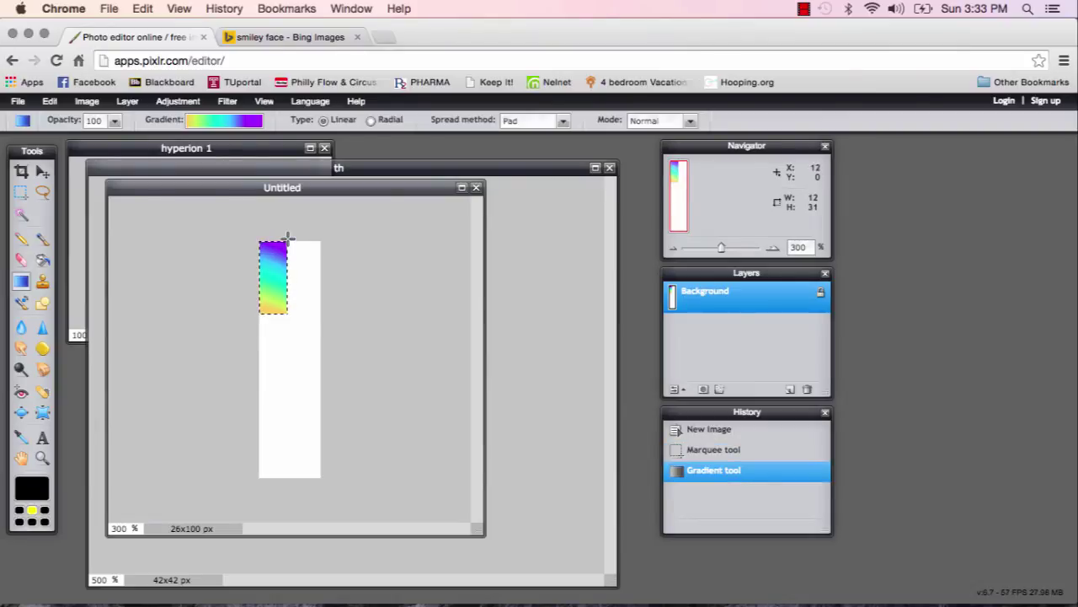
pyautogui.click(50, 101)
pyautogui.click(56, 167)
# Step: Paste the gradient as a new layer and align it over the original at the top
pyautogui.click(50, 101)
pyautogui.click(55, 196)
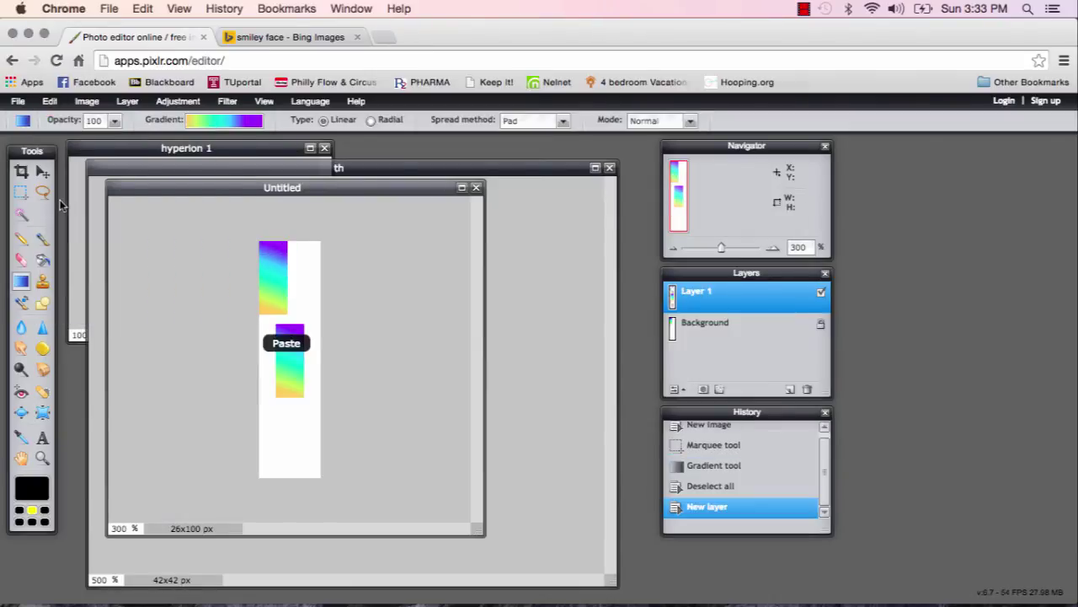
pyautogui.click(42, 172)
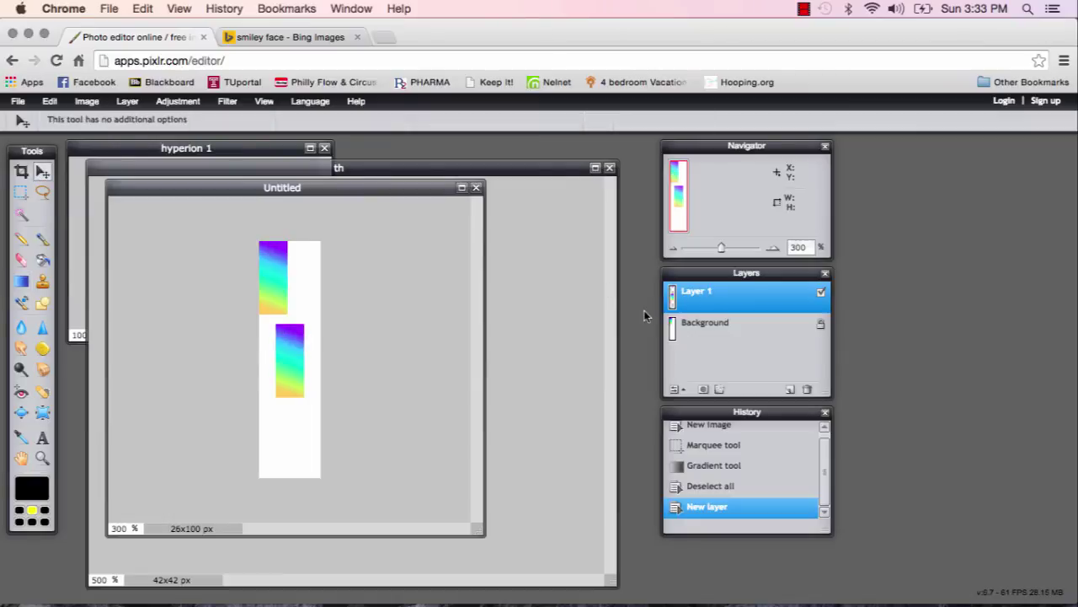
pyautogui.moveTo(284, 357); pyautogui.dragTo(295, 271)
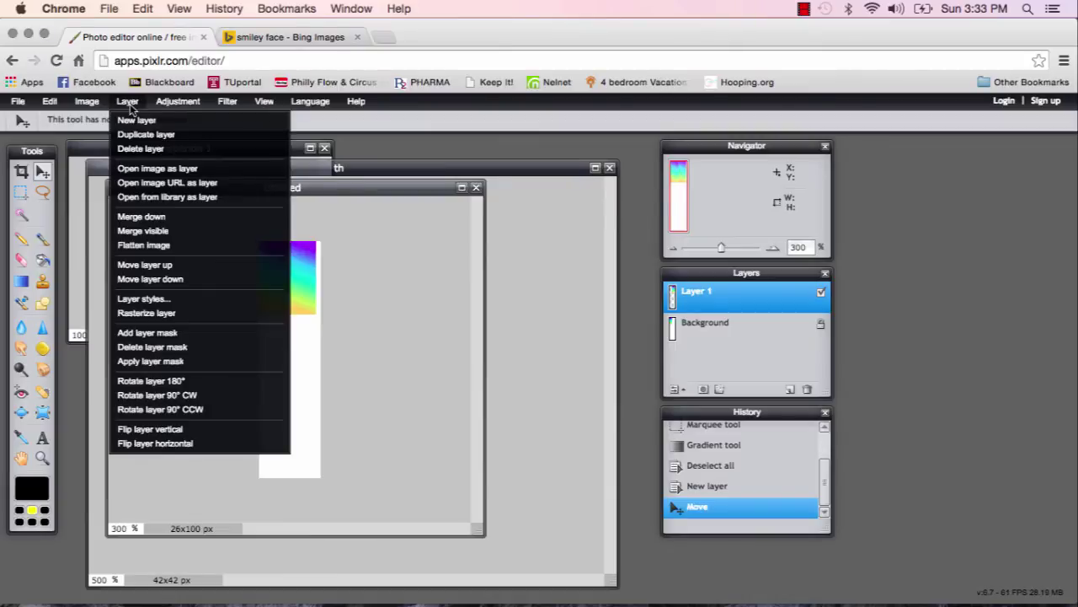
# Step: Flip the gradient layer horizontally into a chevron and merge the visible layers
pyautogui.click(194, 444)
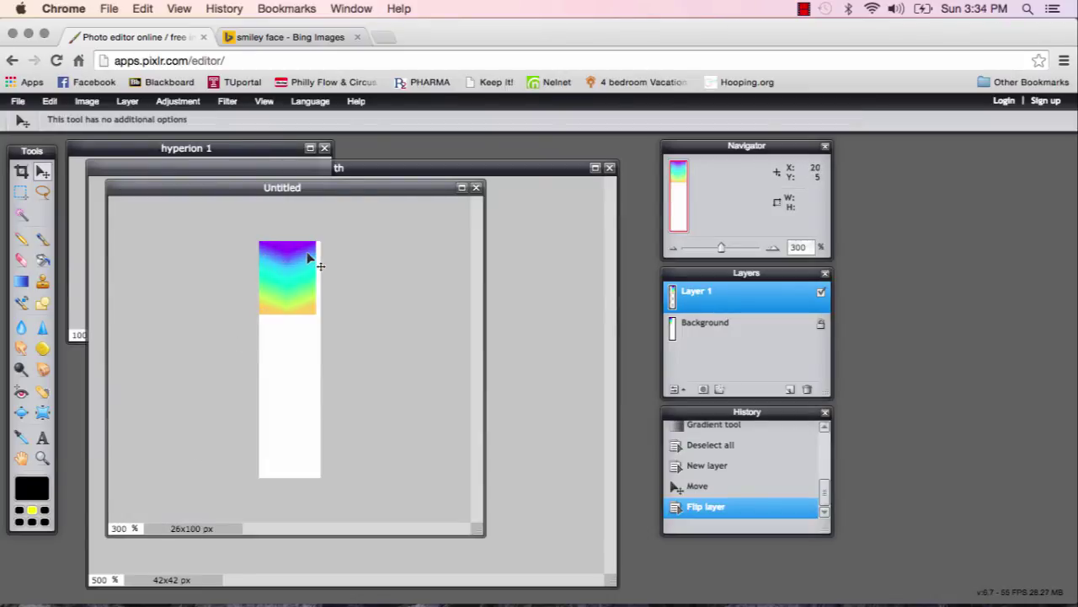
pyautogui.click(128, 102)
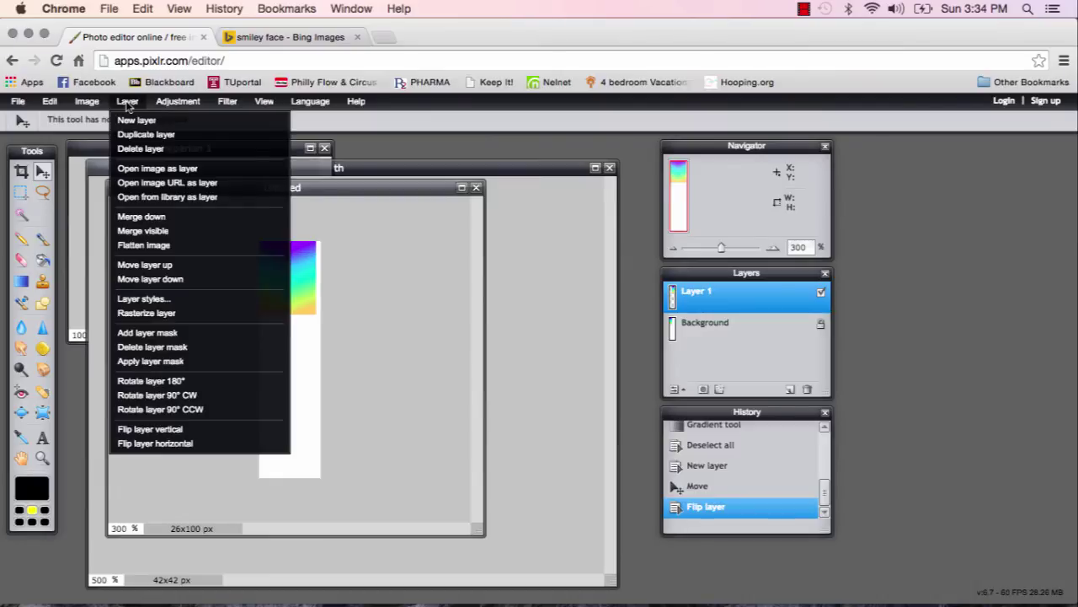
pyautogui.click(145, 232)
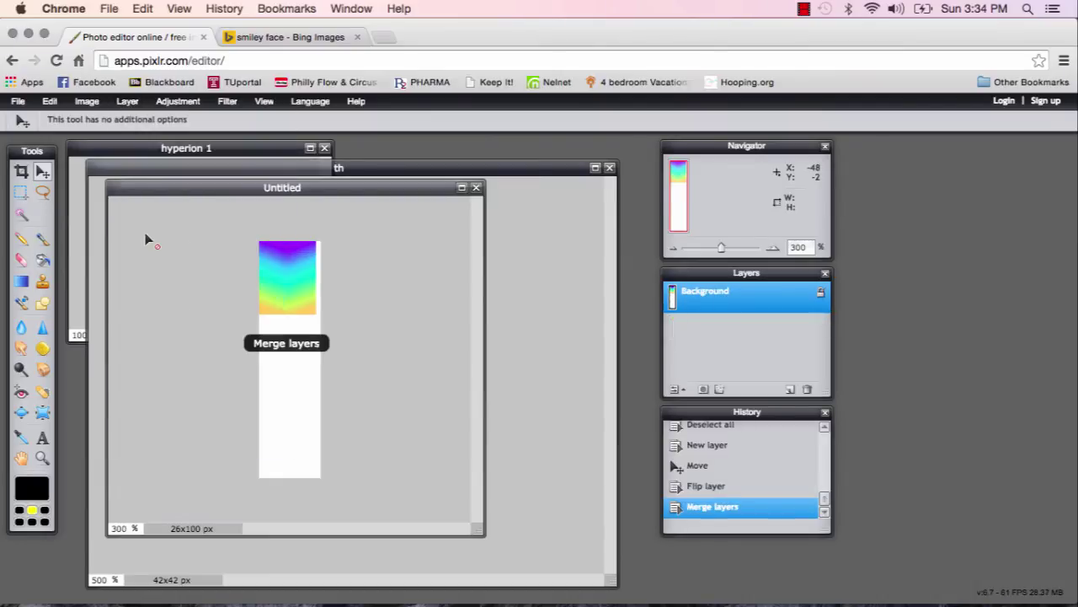
# Step: Select the top chevron block and paste a copy of it as a new layer
pyautogui.click(24, 194)
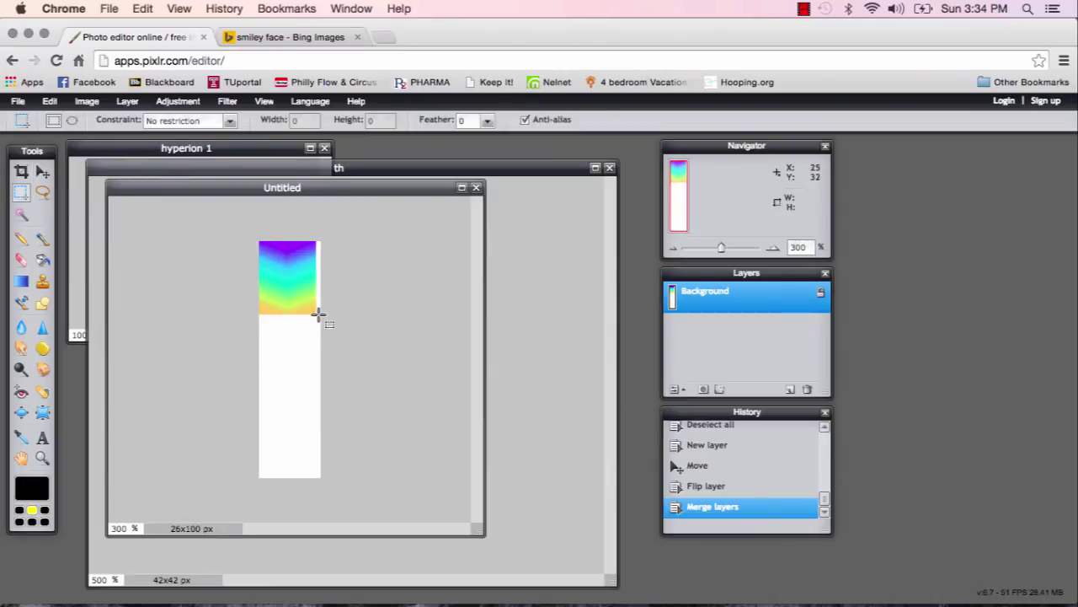
pyautogui.moveTo(315, 314); pyautogui.dragTo(254, 236)
pyautogui.moveTo(302, 305); pyautogui.dragTo(302, 299)
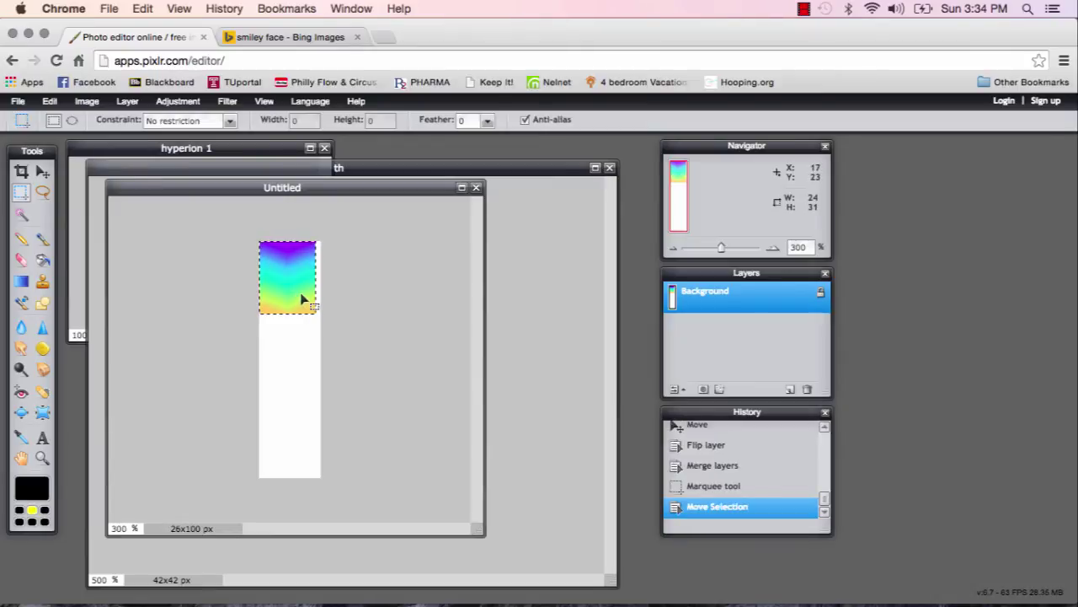
pyautogui.click(49, 101)
pyautogui.click(66, 171)
pyautogui.click(50, 101)
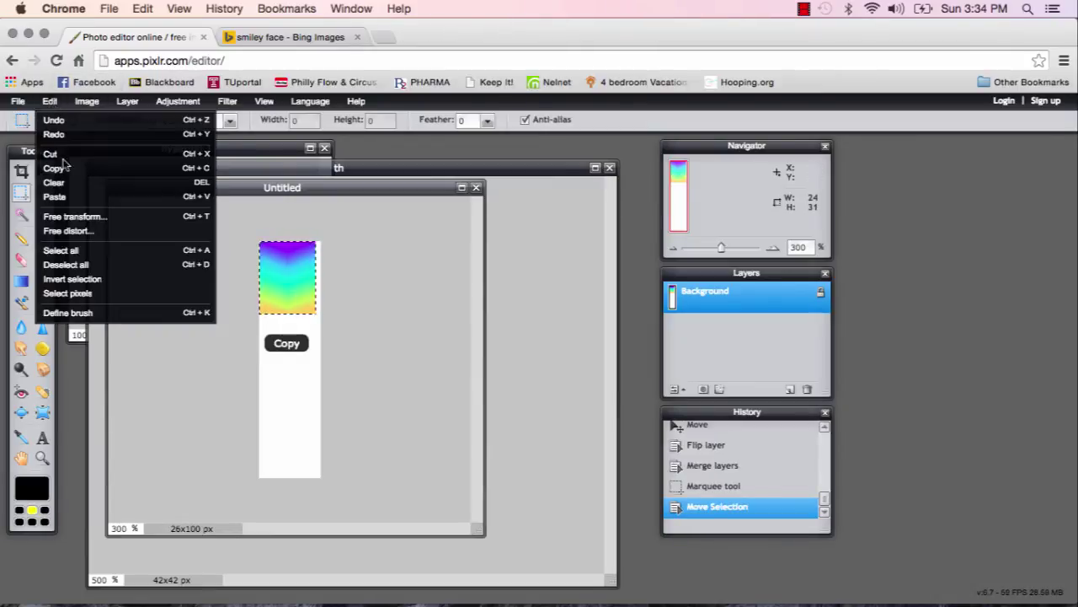
pyautogui.click(72, 200)
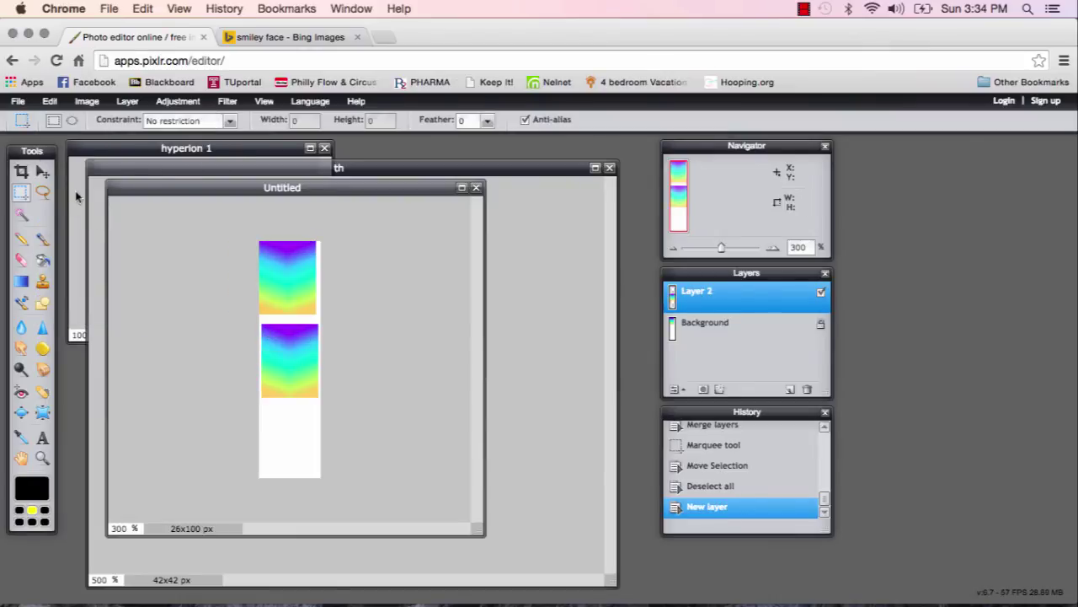
# Step: Move the copy directly beneath the original and flip it vertically
pyautogui.click(43, 171)
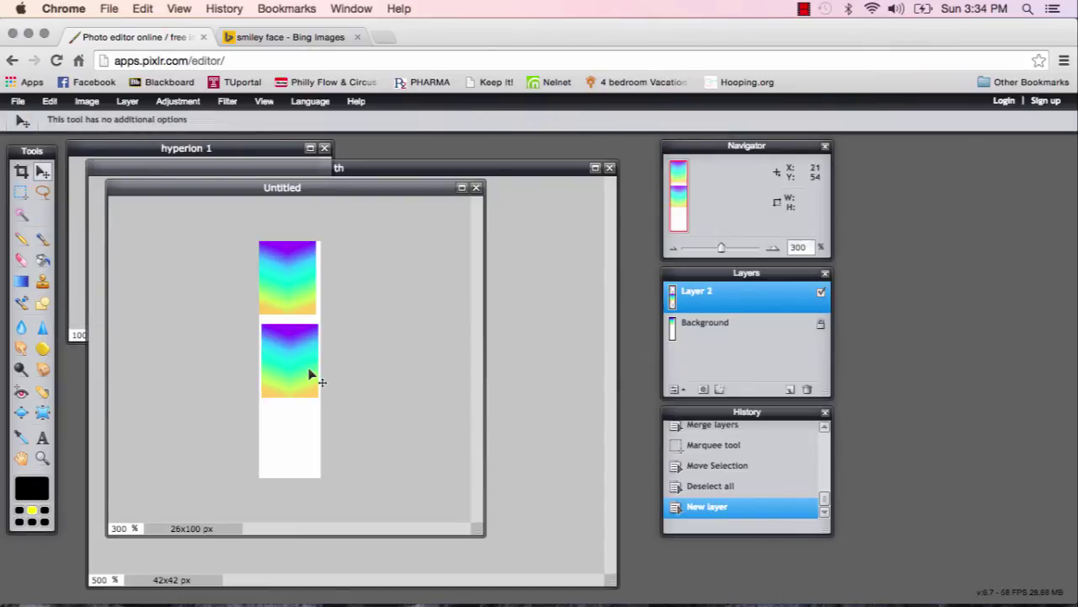
pyautogui.moveTo(310, 371); pyautogui.dragTo(307, 361)
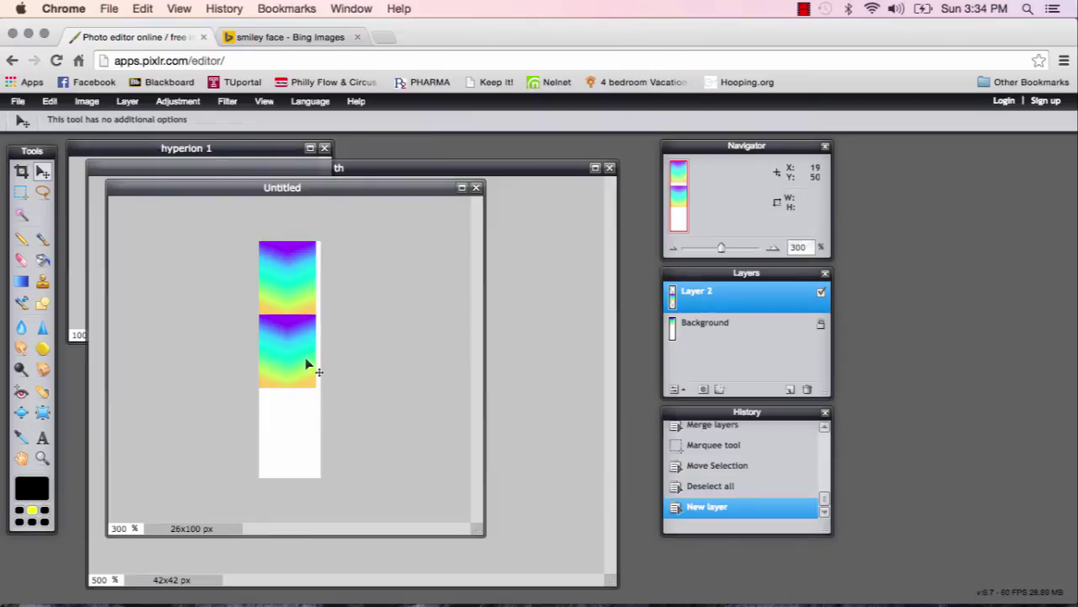
pyautogui.click(127, 101)
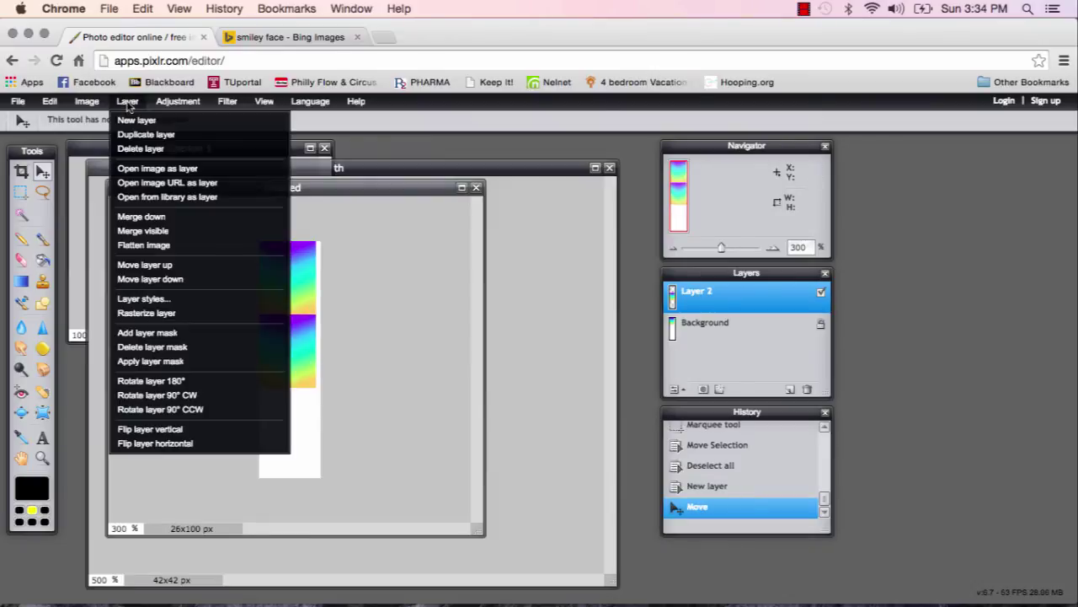
pyautogui.click(173, 430)
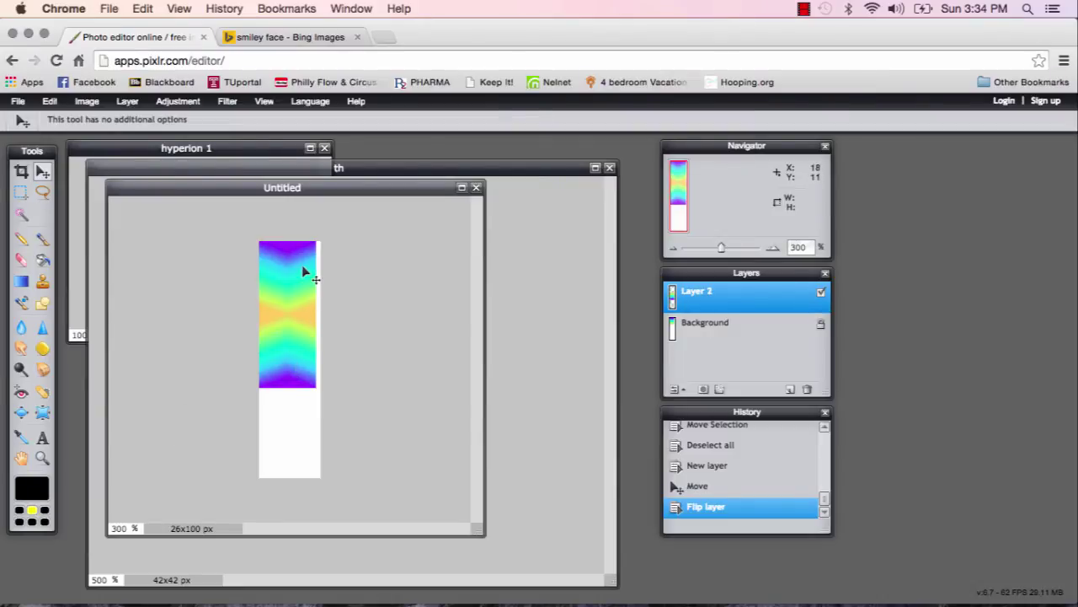
# Step: Crop around the coloured chevron strip, leaving a 24x62 px image with no white
pyautogui.click(21, 171)
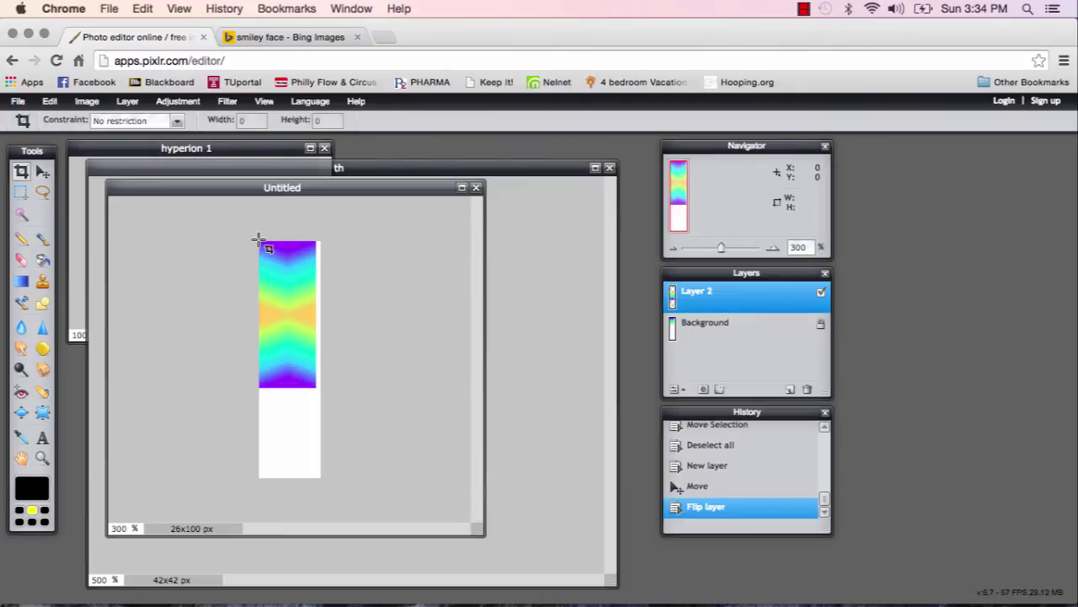
pyautogui.moveTo(259, 242); pyautogui.dragTo(316, 387)
pyautogui.press('Return')
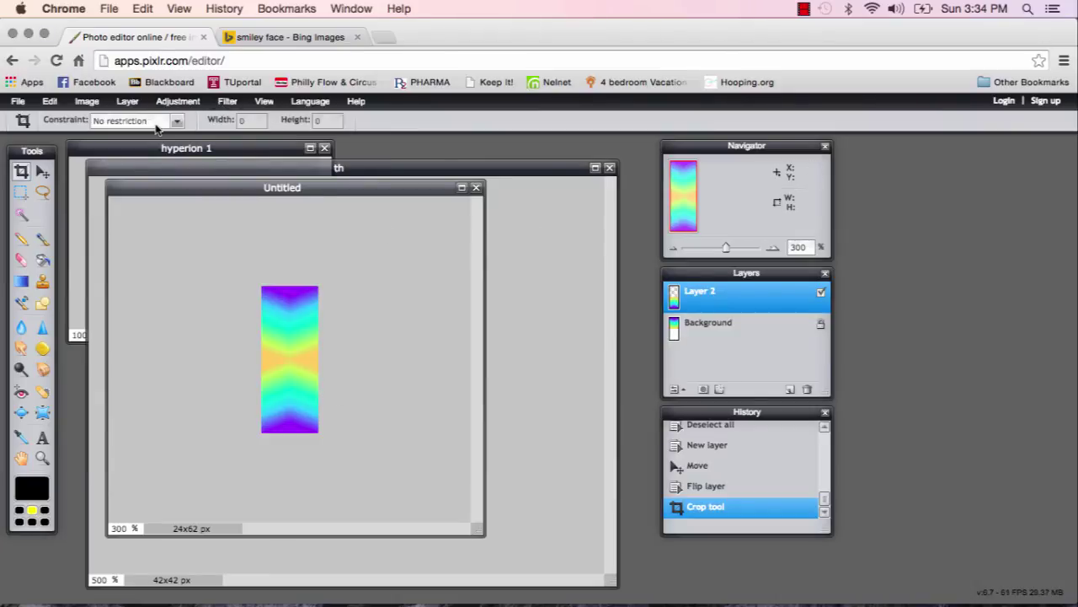
# Step: Merge the two layers, then preview Noise at amount 145 and cancel it
pyautogui.click(129, 102)
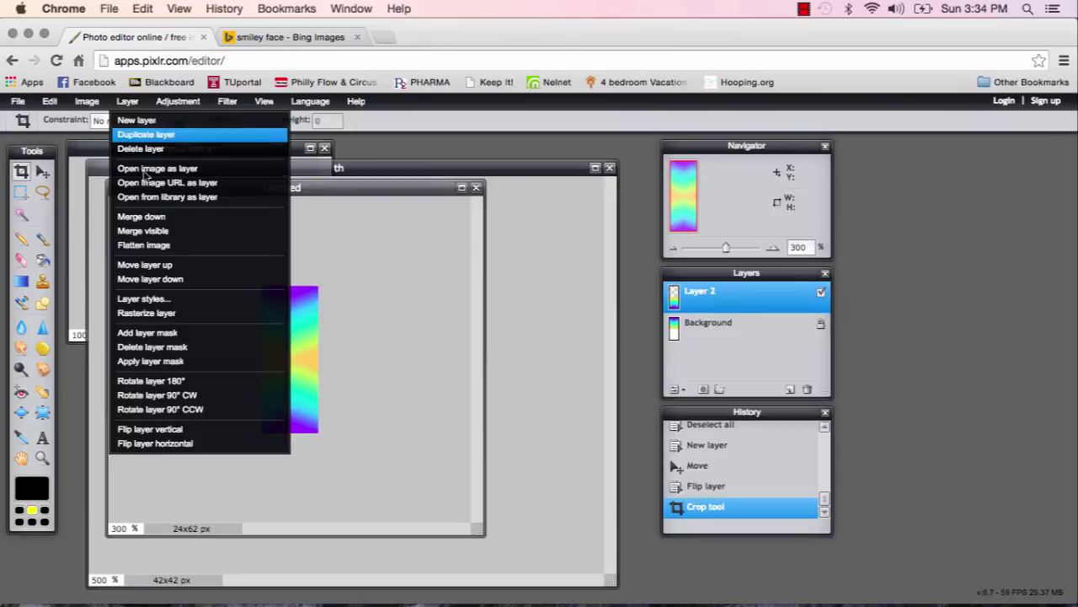
pyautogui.click(153, 222)
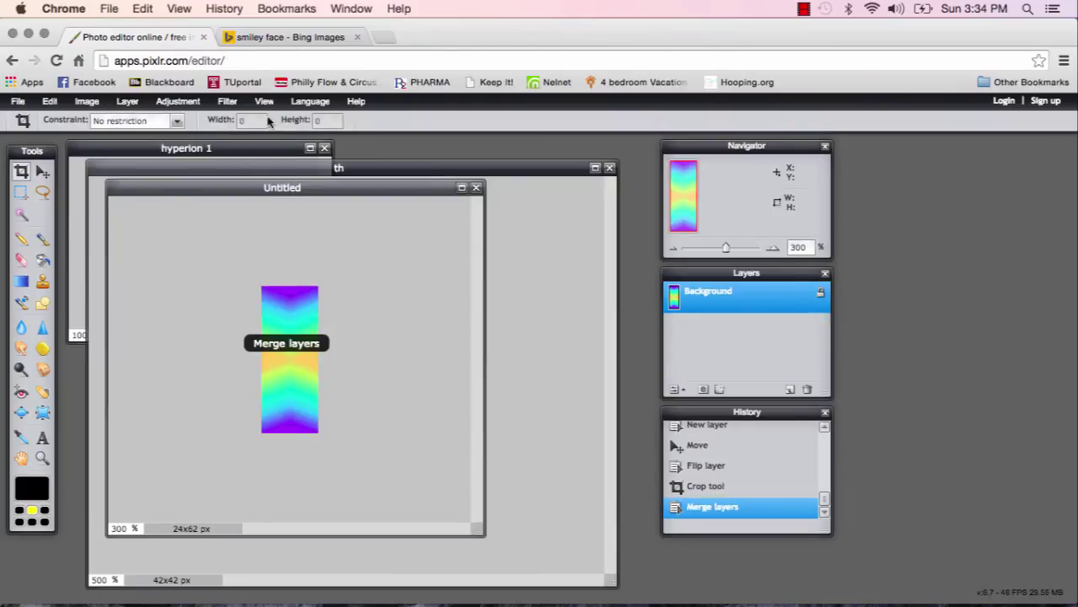
pyautogui.click(228, 102)
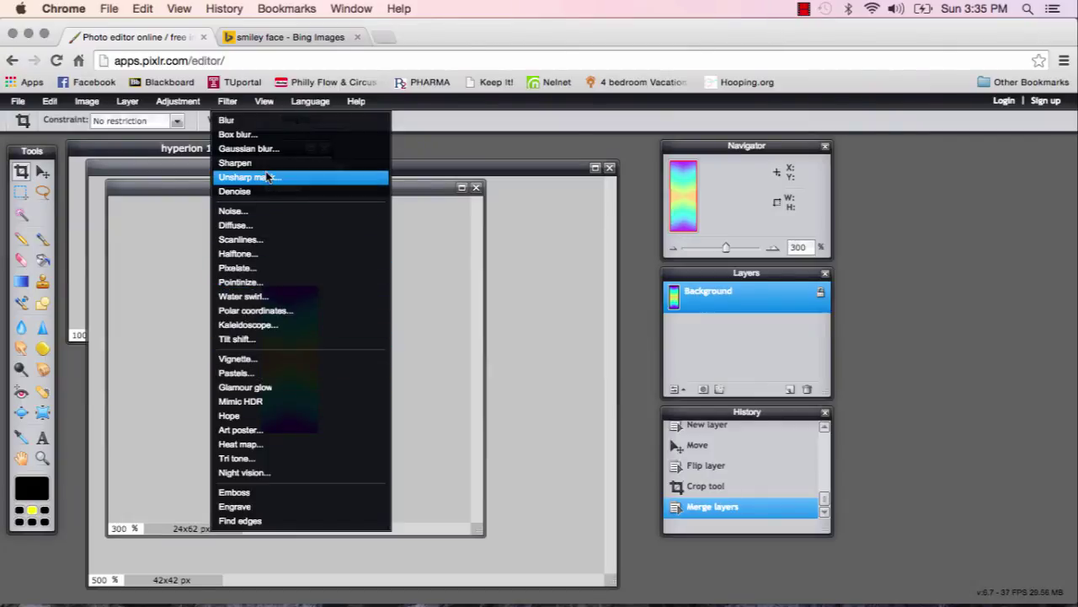
pyautogui.click(261, 212)
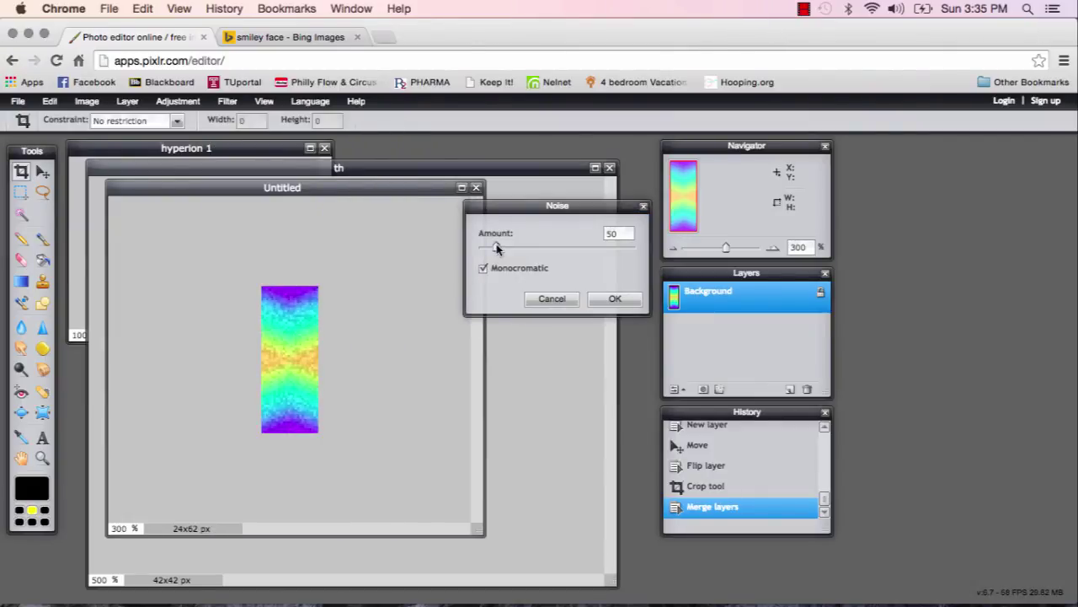
pyautogui.moveTo(496, 245); pyautogui.dragTo(535, 245)
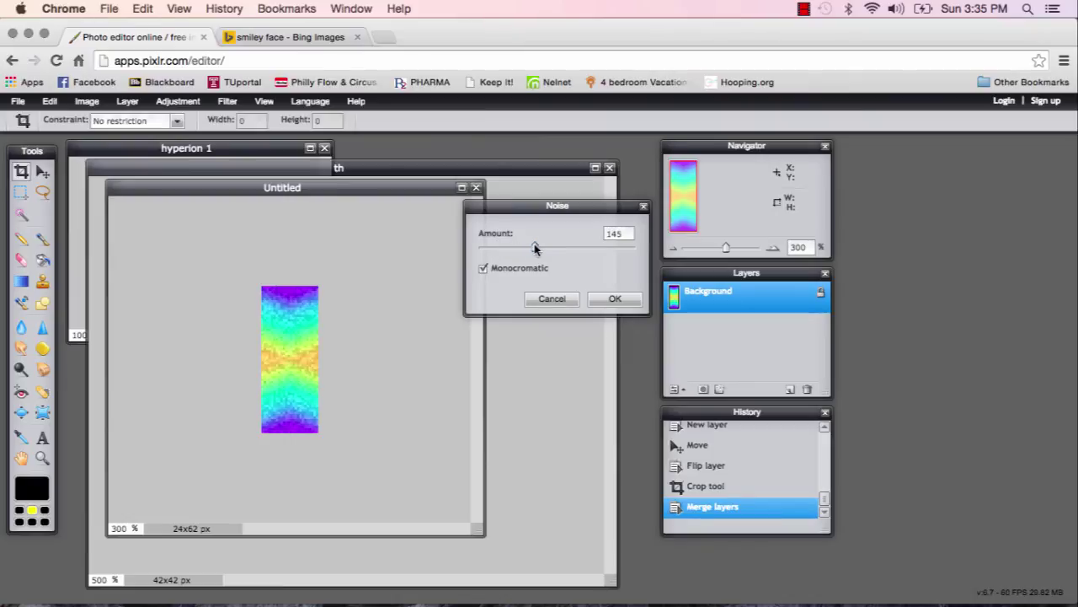
pyautogui.click(552, 299)
# Step: Preview the Diffuse filter on the strip and cancel it
pyautogui.click(227, 101)
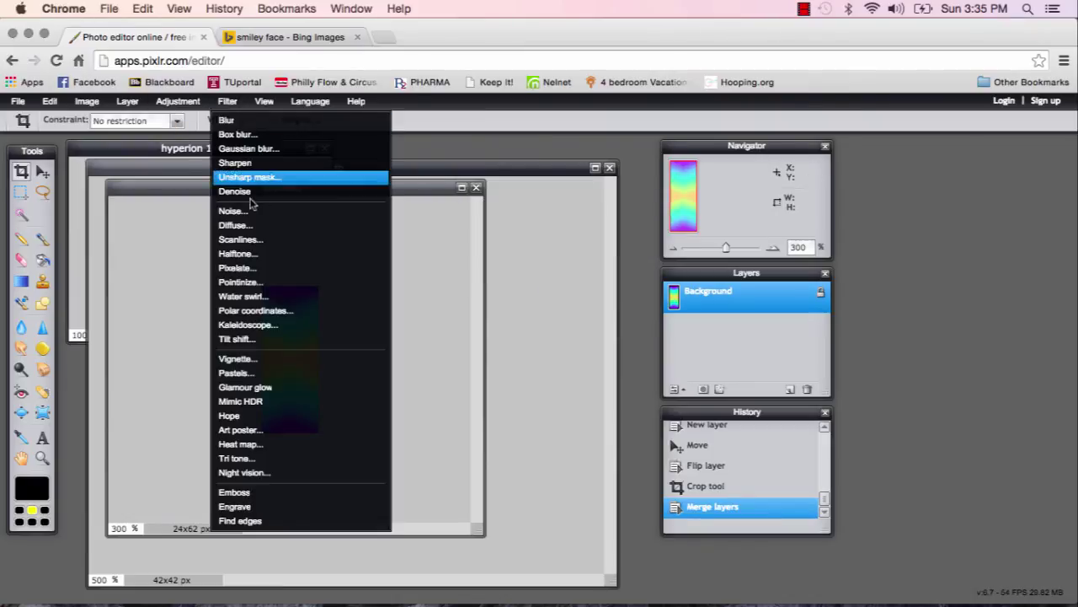
pyautogui.click(251, 225)
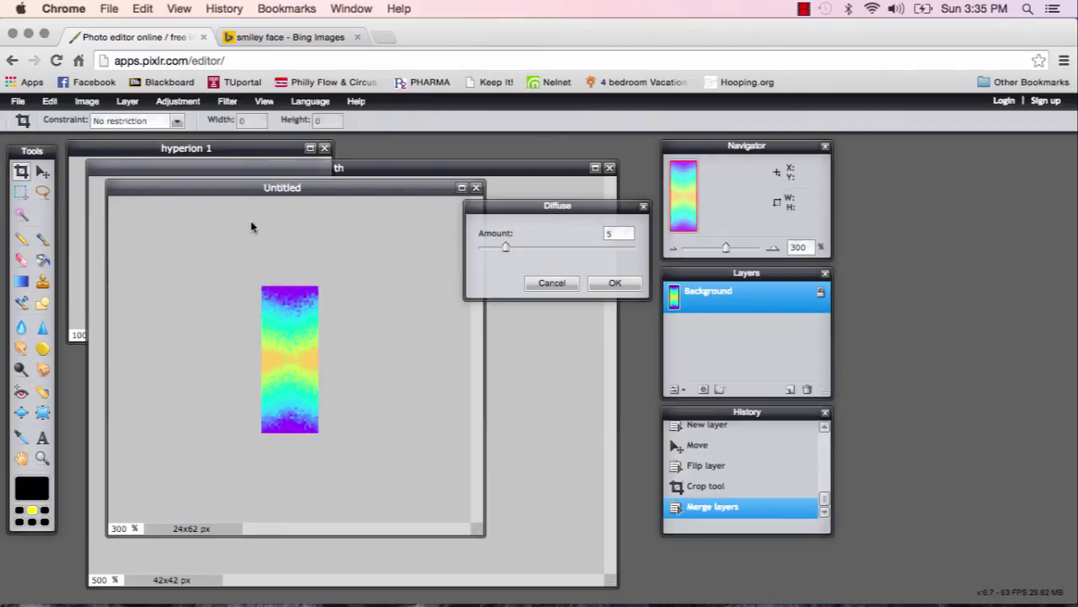
pyautogui.click(552, 282)
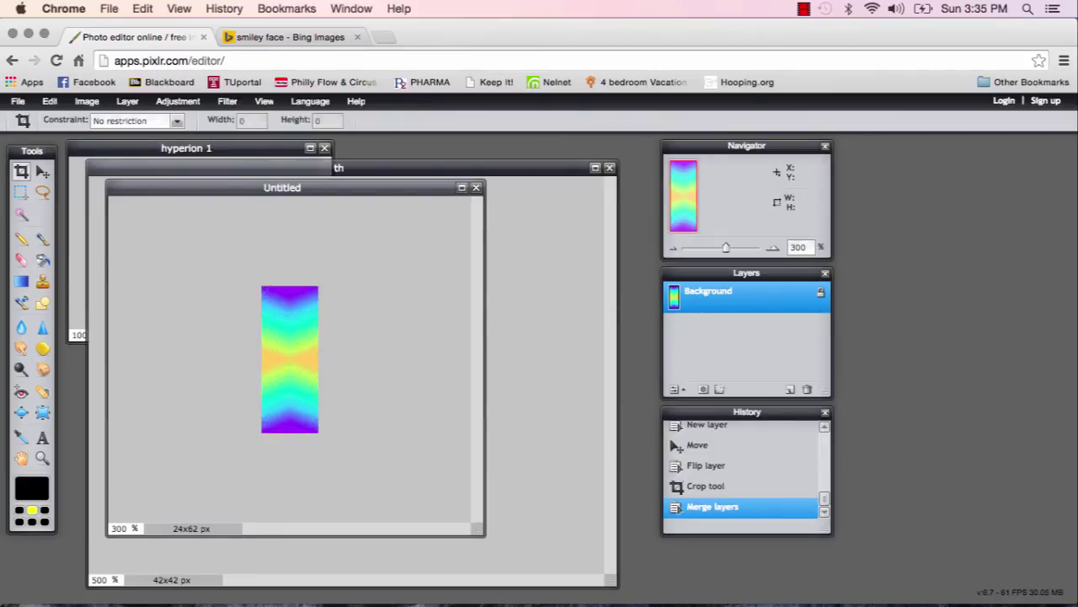
# Step: Preview Halftone with point size 3 and multiplier 12
pyautogui.click(228, 101)
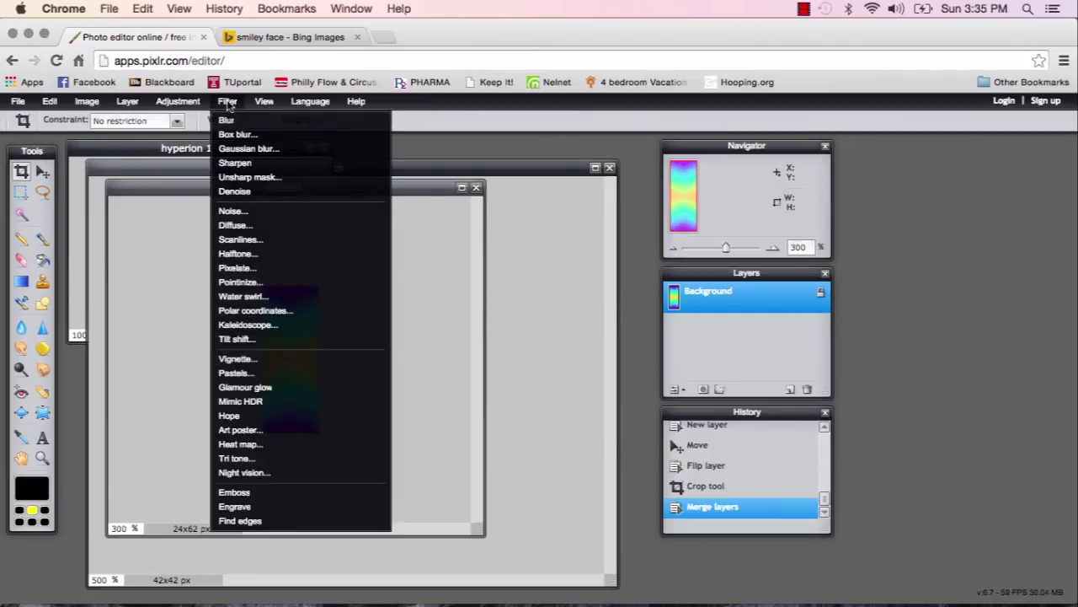
pyautogui.click(256, 254)
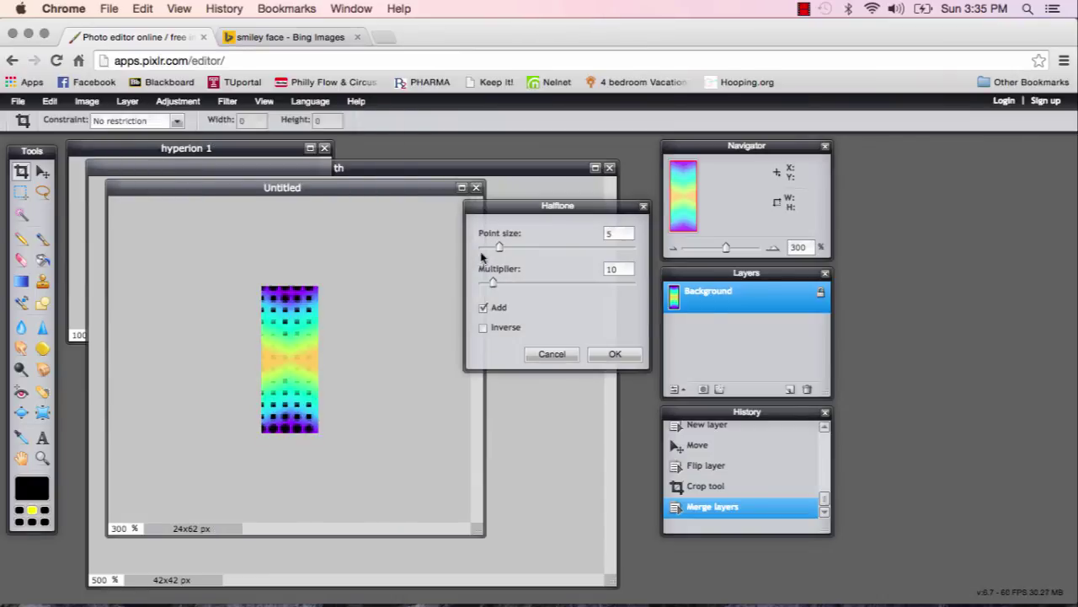
pyautogui.moveTo(499, 247)
pyautogui.mouseDown()
pyautogui.moveTo(510, 249)
pyautogui.moveTo(489, 250)
pyautogui.mouseUp()
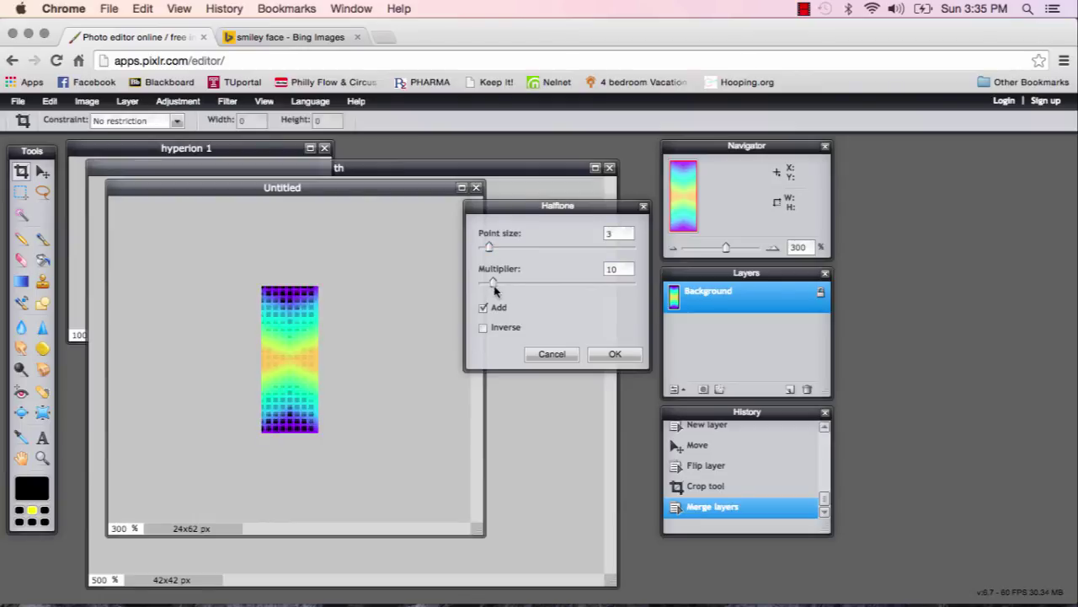
pyautogui.moveTo(494, 286)
pyautogui.mouseDown()
pyautogui.moveTo(508, 287)
pyautogui.moveTo(496, 282)
pyautogui.mouseUp()
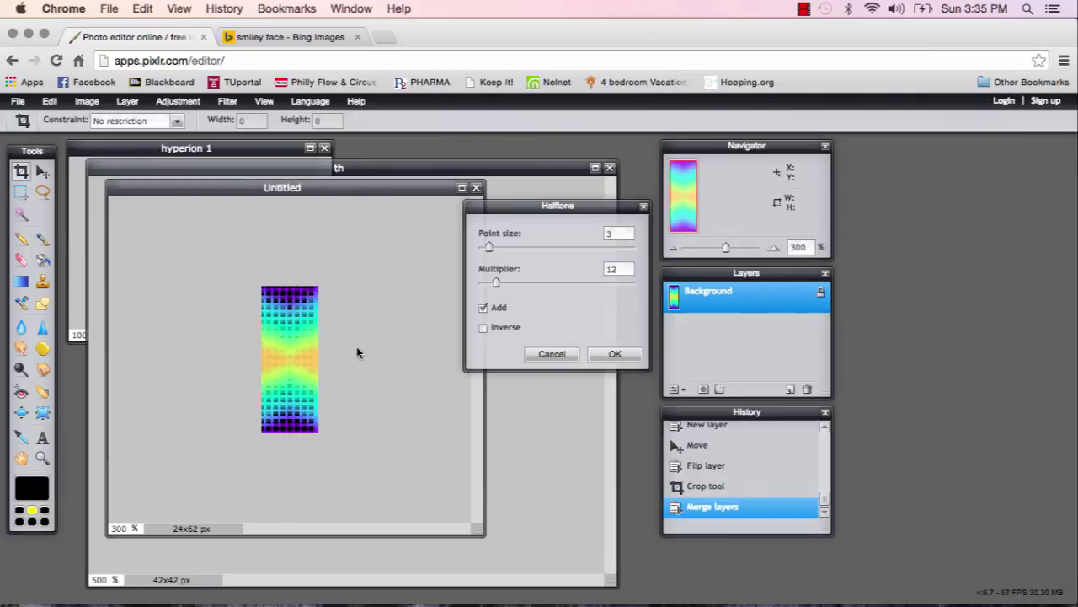
pyautogui.click(551, 355)
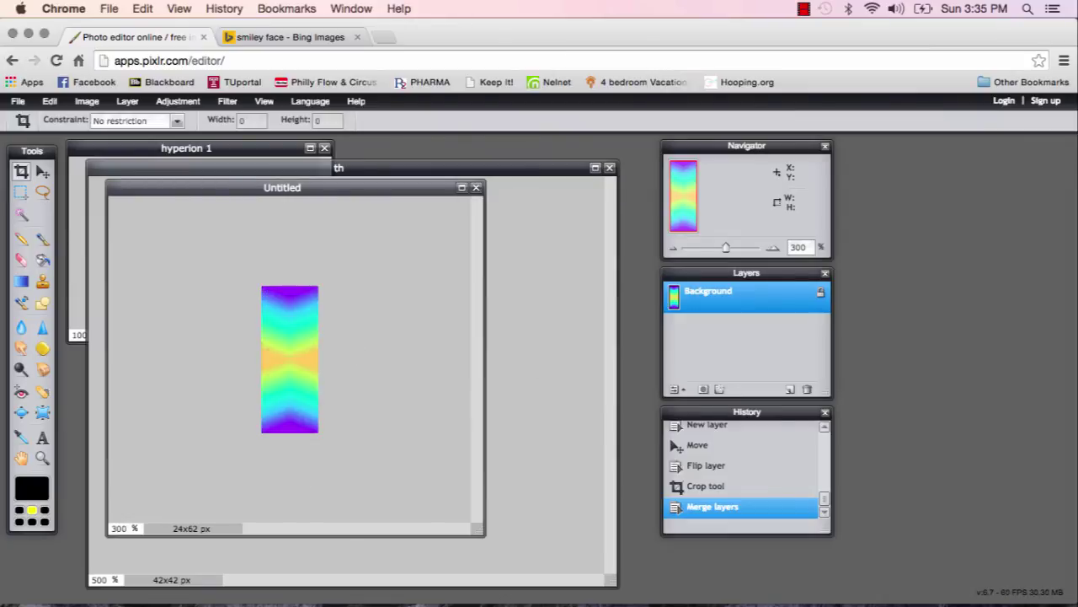
pyautogui.click(228, 102)
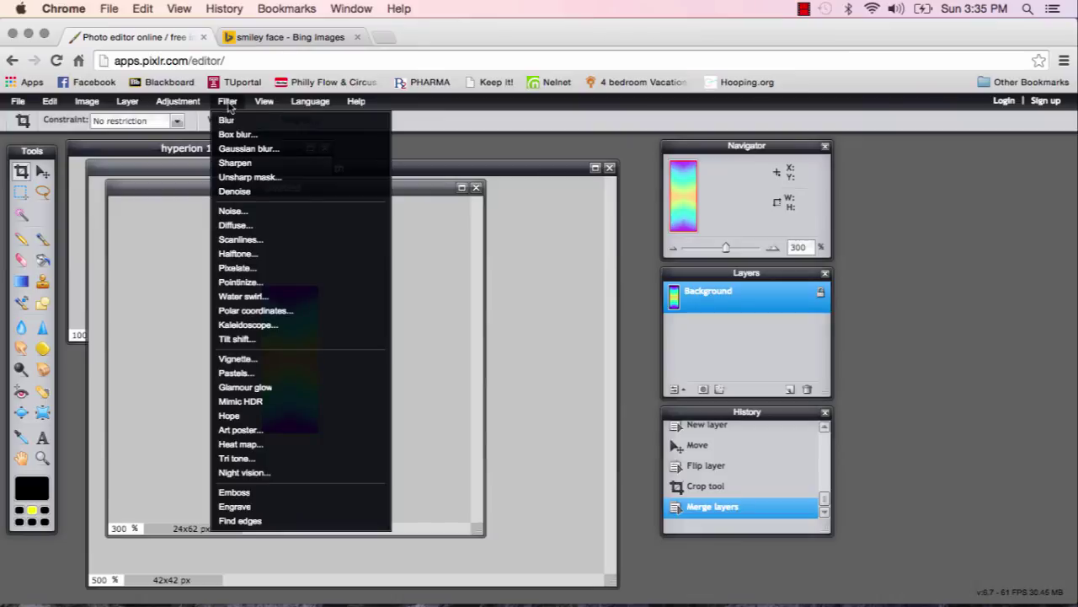
pyautogui.click(265, 269)
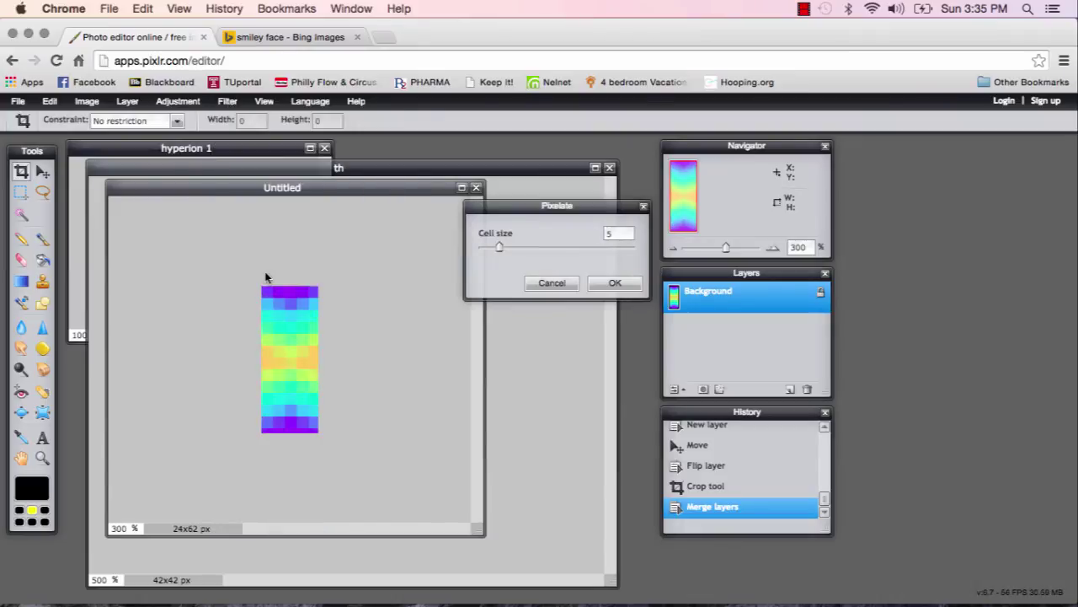
pyautogui.click(550, 282)
pyautogui.click(227, 102)
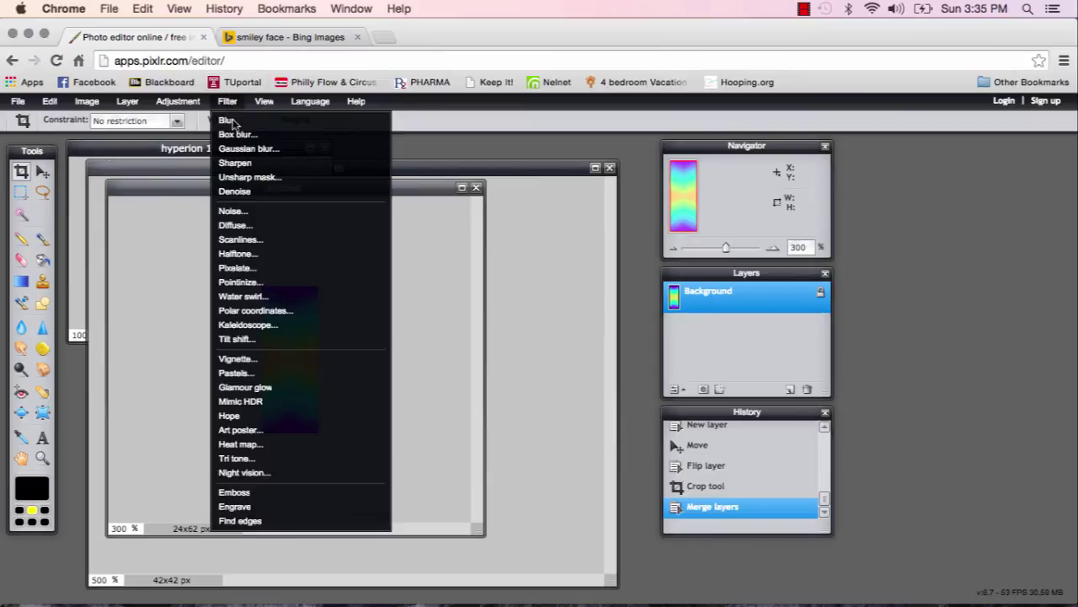
pyautogui.click(258, 287)
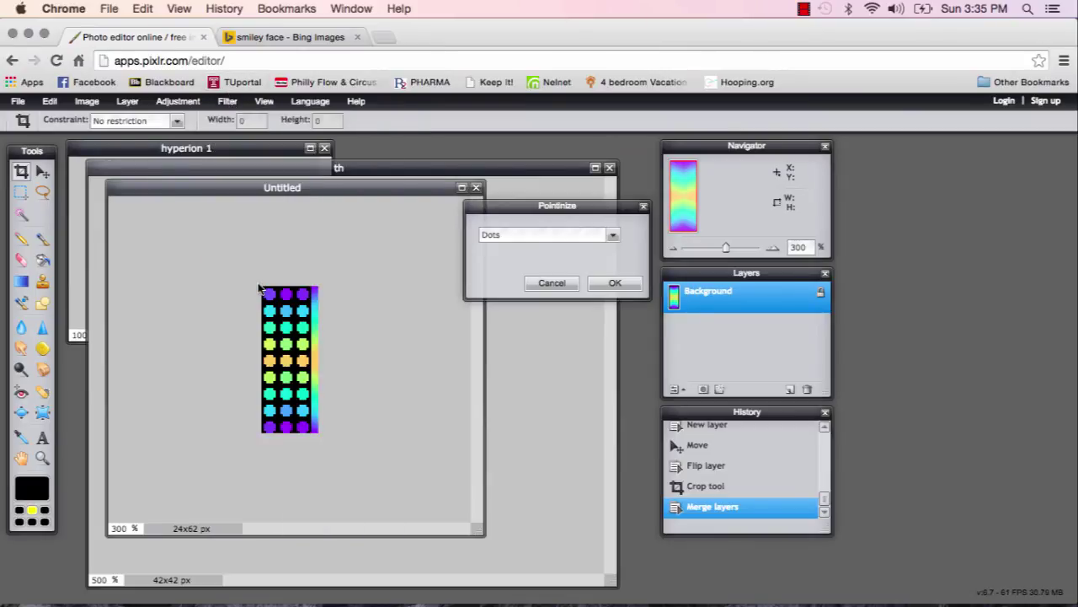
pyautogui.click(613, 236)
pyautogui.click(604, 251)
pyautogui.click(612, 235)
pyautogui.click(602, 263)
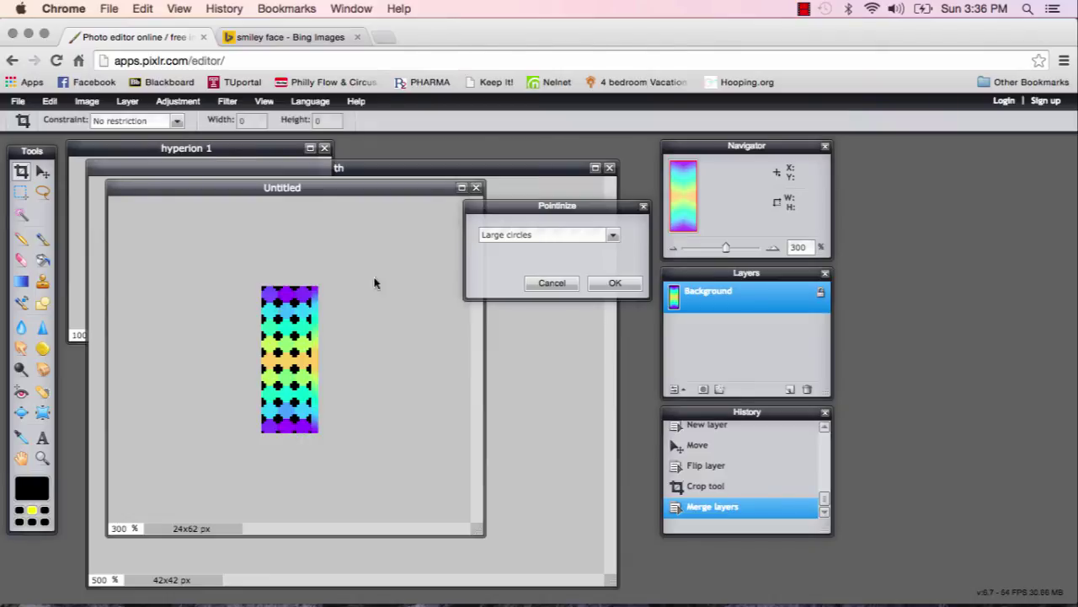
pyautogui.click(614, 235)
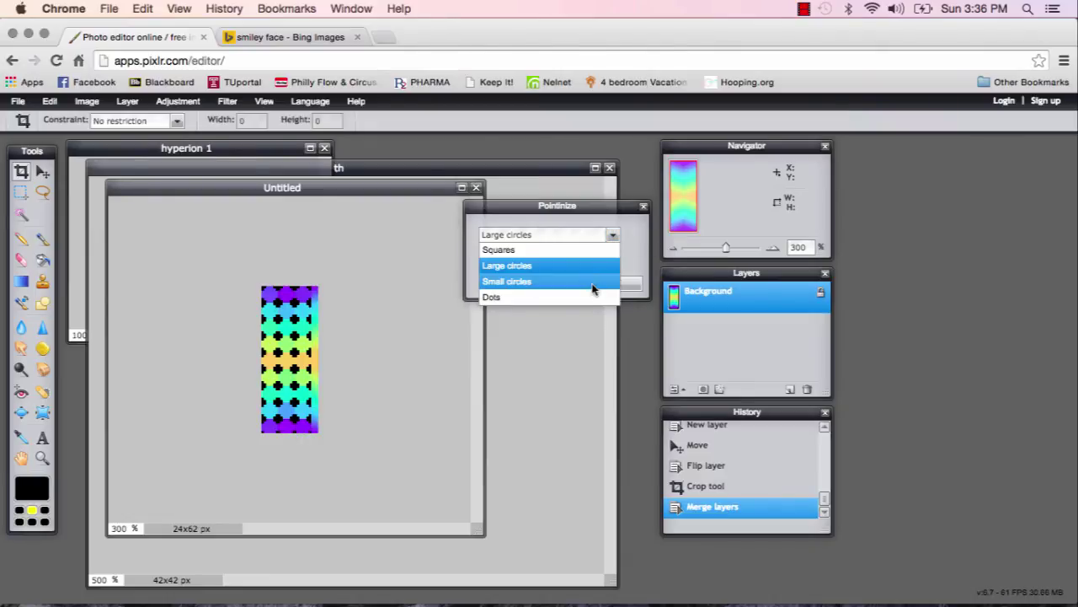
pyautogui.click(602, 280)
pyautogui.click(612, 235)
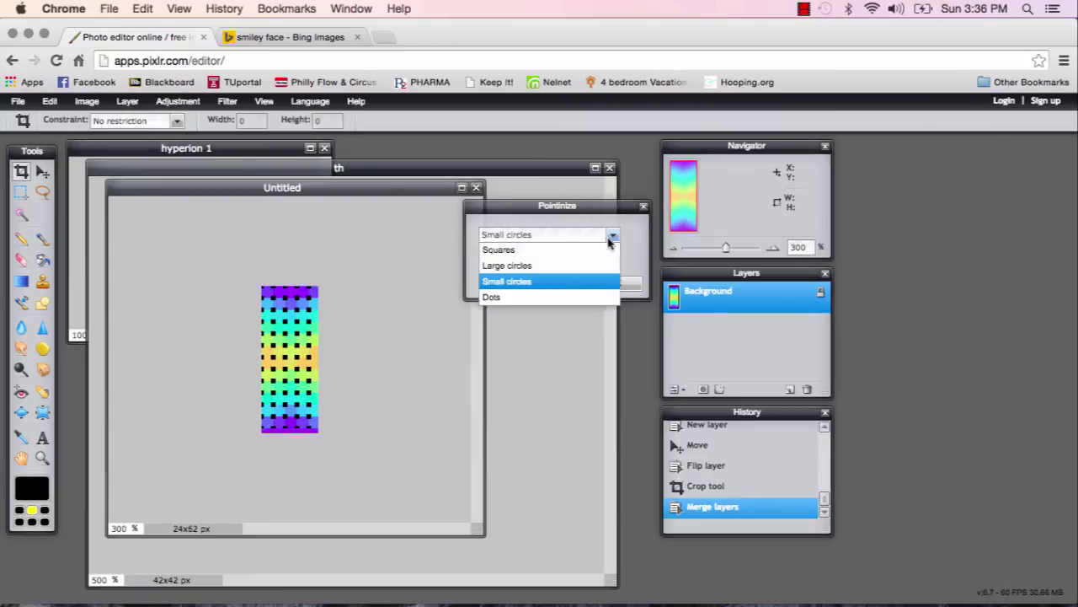
pyautogui.click(590, 296)
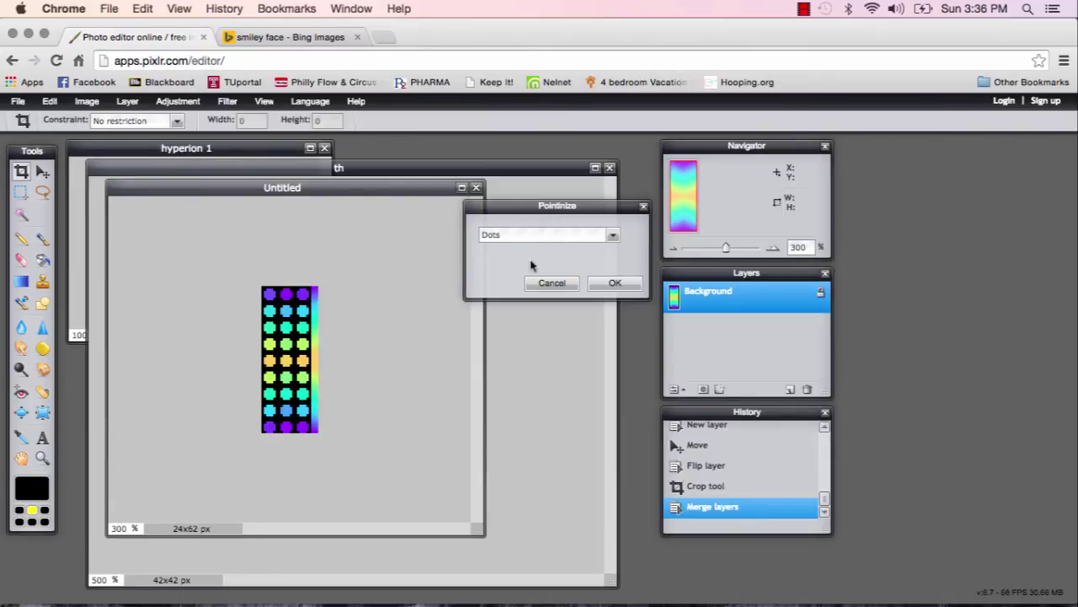
pyautogui.click(552, 283)
pyautogui.click(264, 101)
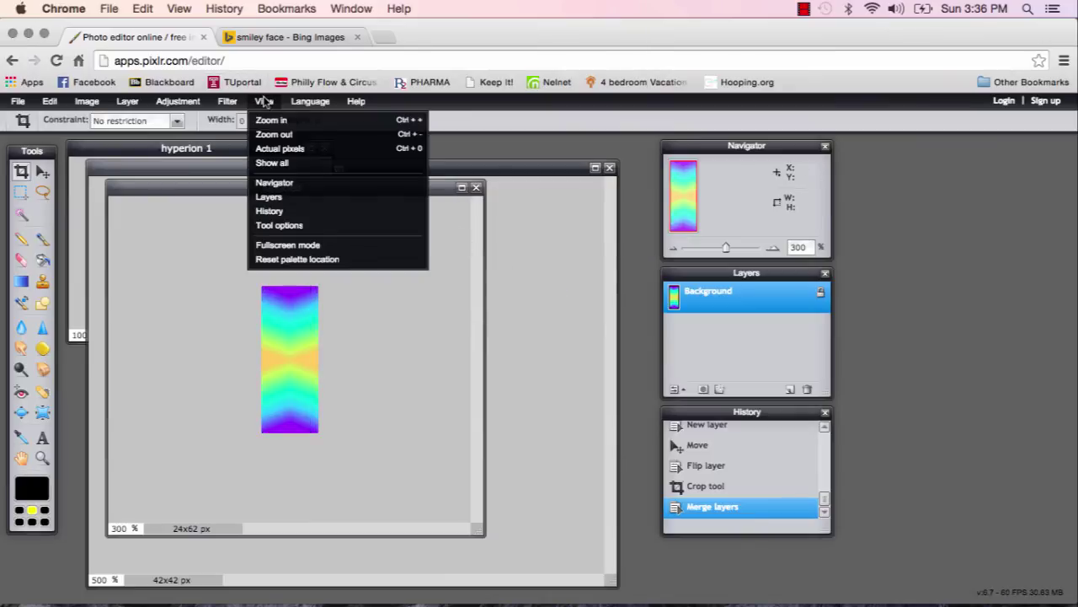
pyautogui.moveTo(228, 101)
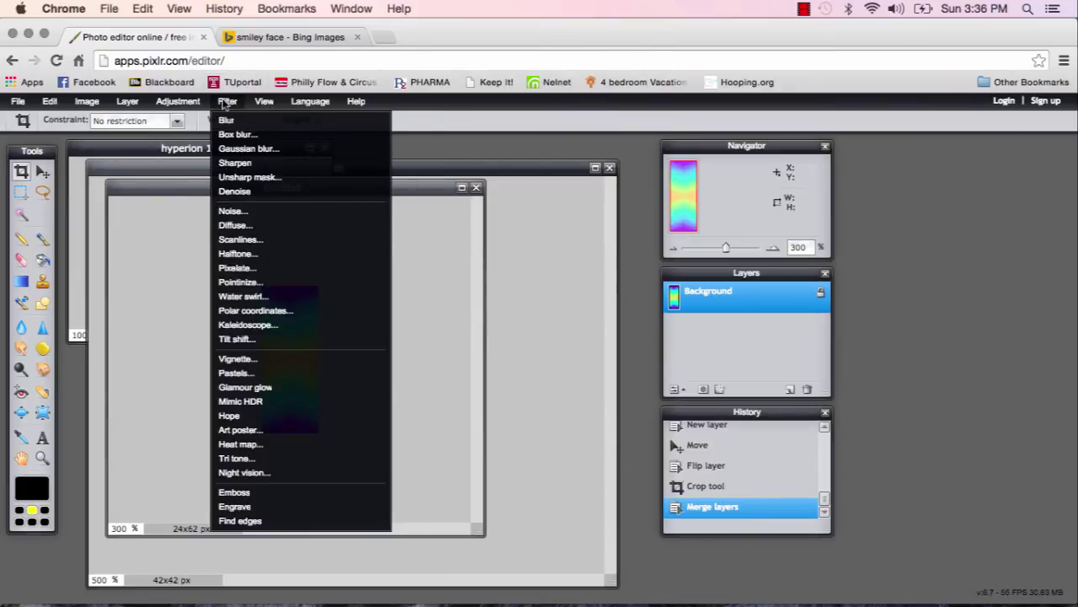
pyautogui.click(258, 300)
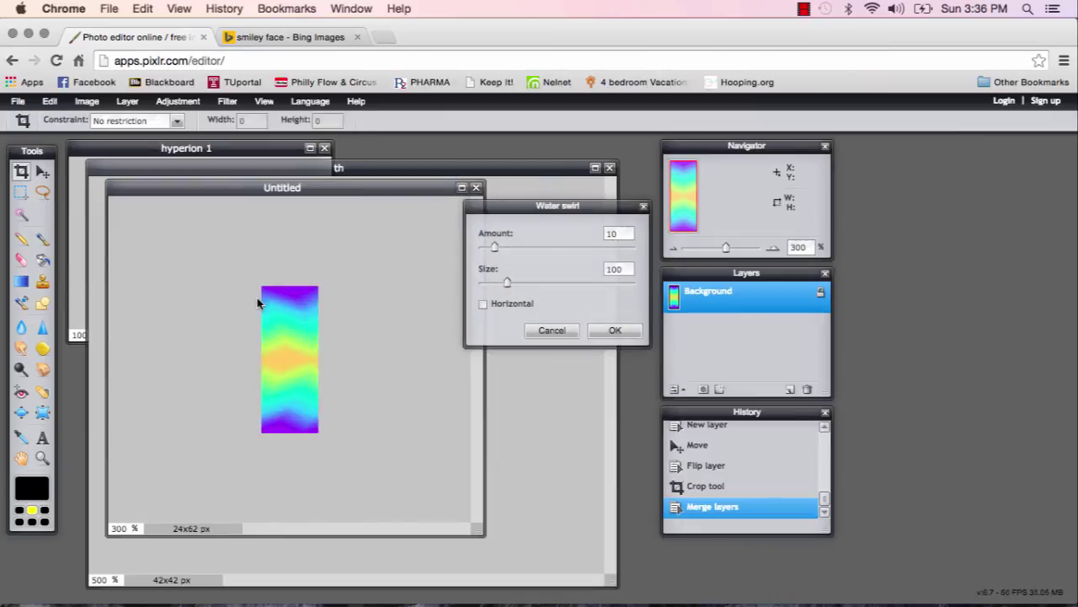
pyautogui.moveTo(495, 245); pyautogui.dragTo(510, 247)
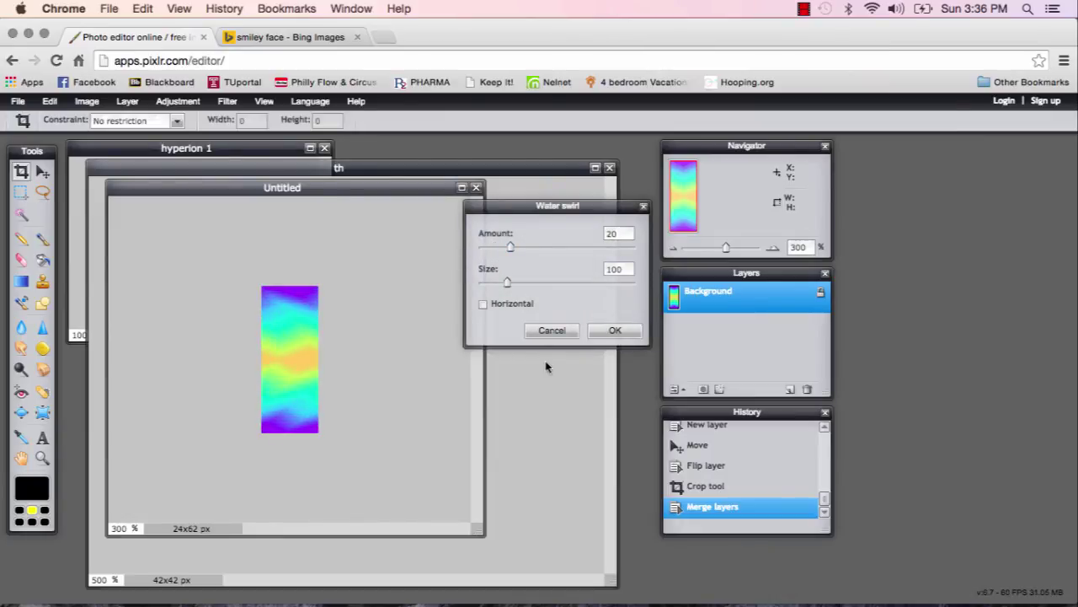
pyautogui.click(483, 304)
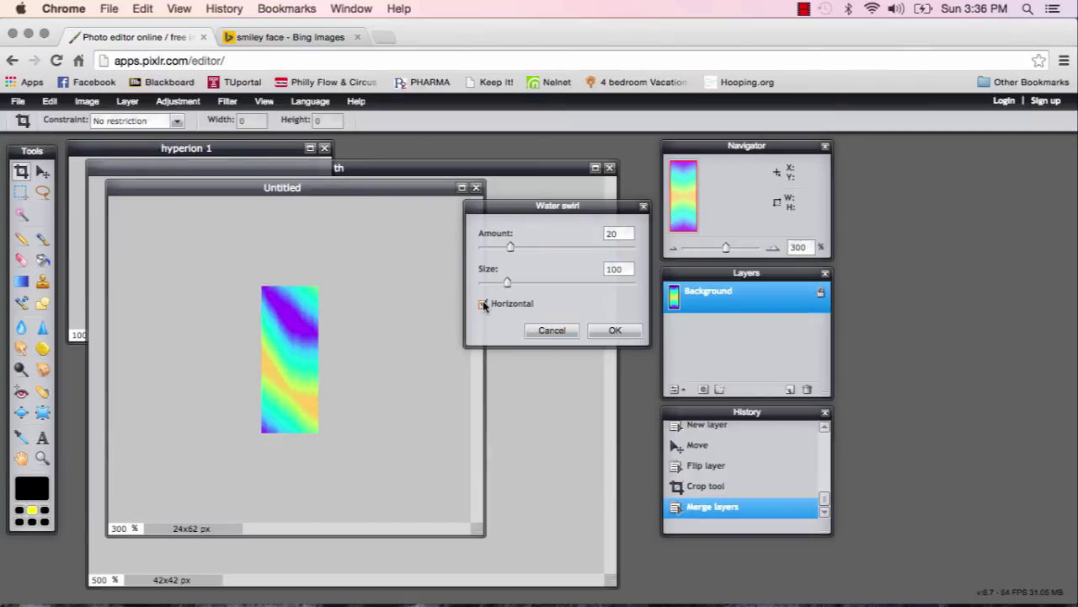
pyautogui.moveTo(507, 283); pyautogui.dragTo(532, 288)
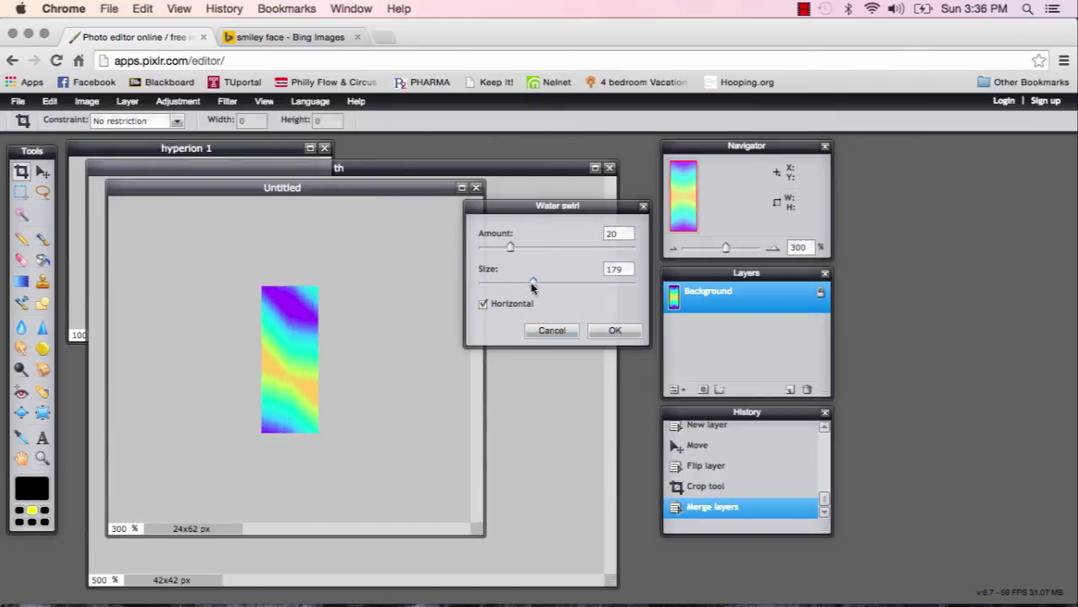
pyautogui.click(549, 332)
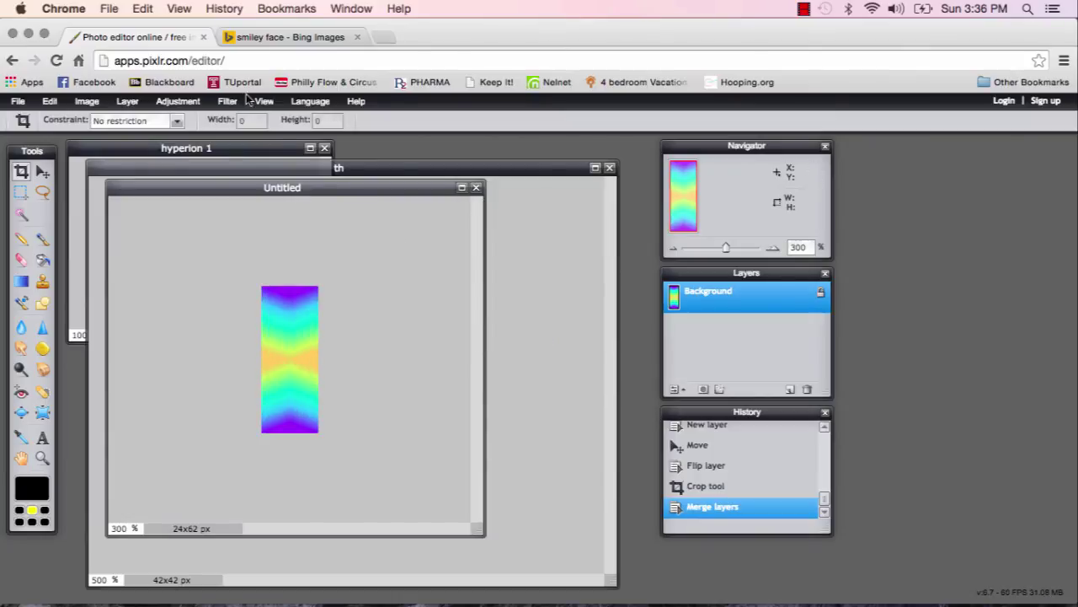
pyautogui.click(264, 101)
pyautogui.click(228, 102)
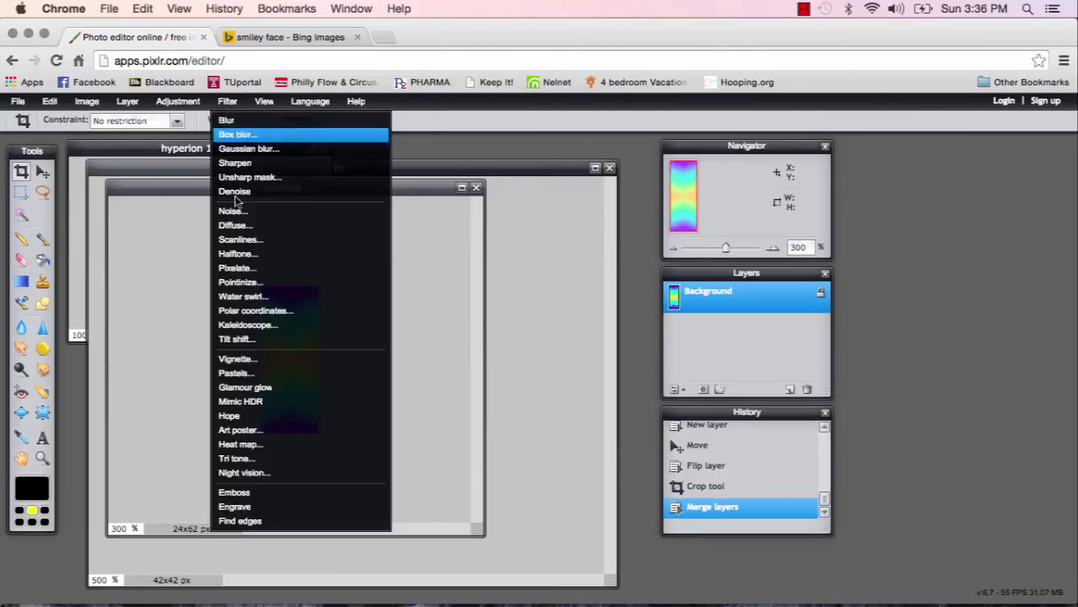
pyautogui.click(249, 325)
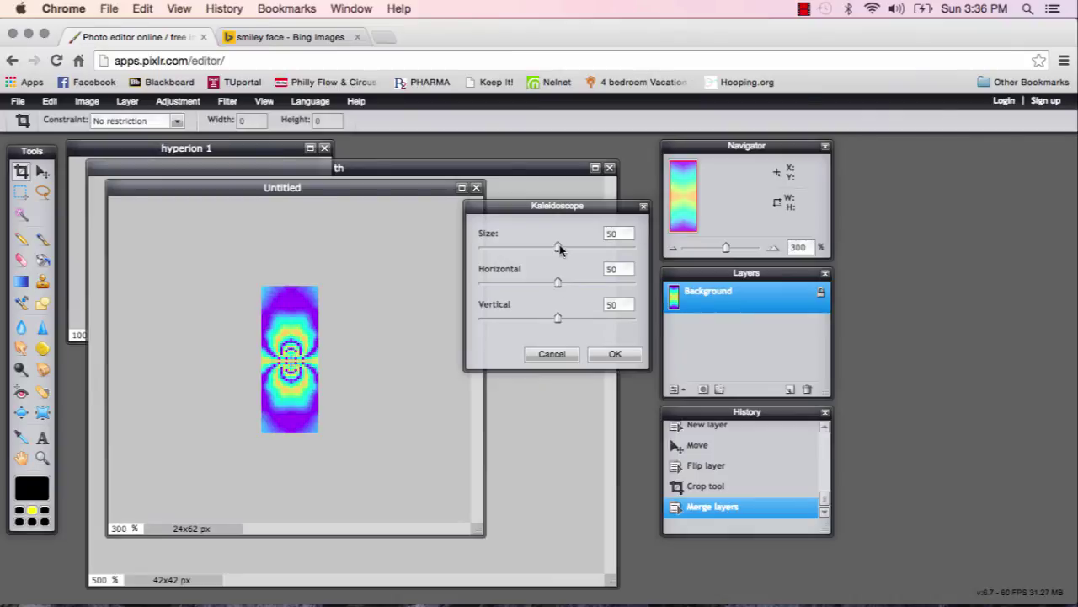
pyautogui.moveTo(557, 247); pyautogui.dragTo(552, 327)
pyautogui.click(554, 355)
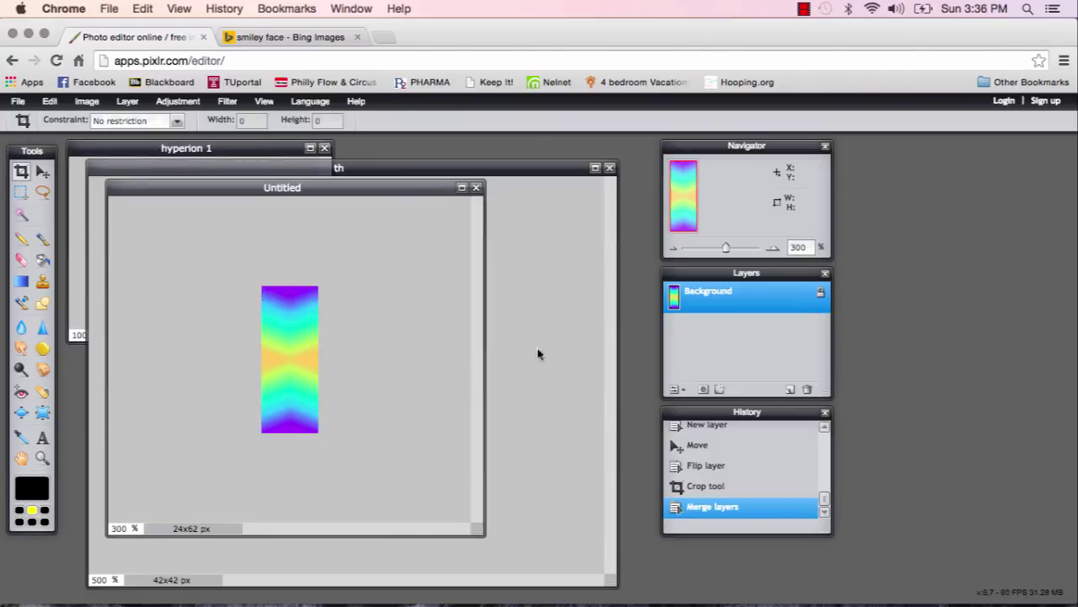
pyautogui.click(227, 101)
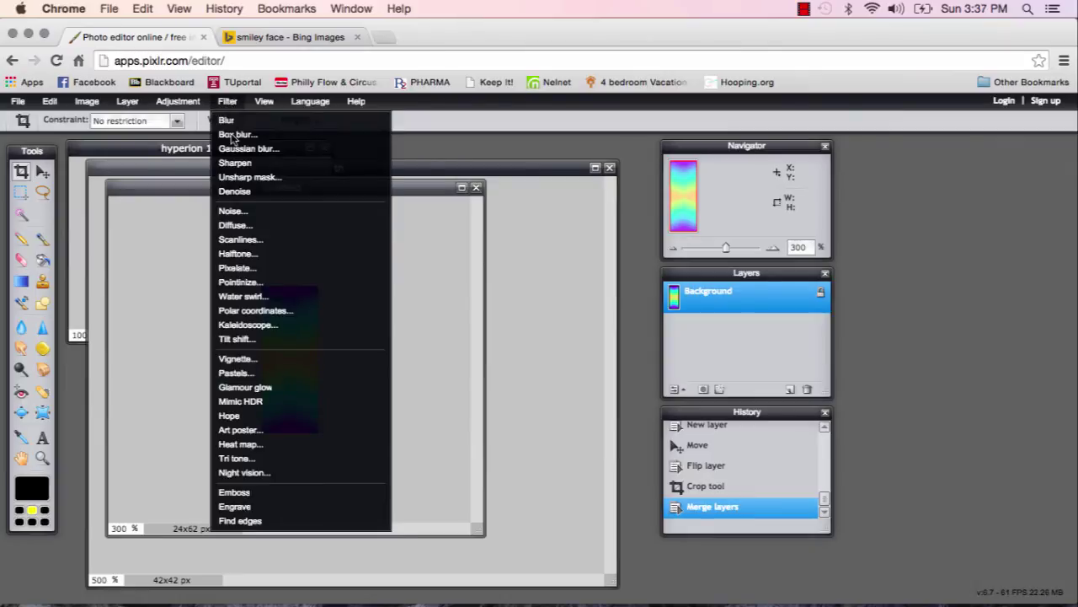
pyautogui.click(184, 104)
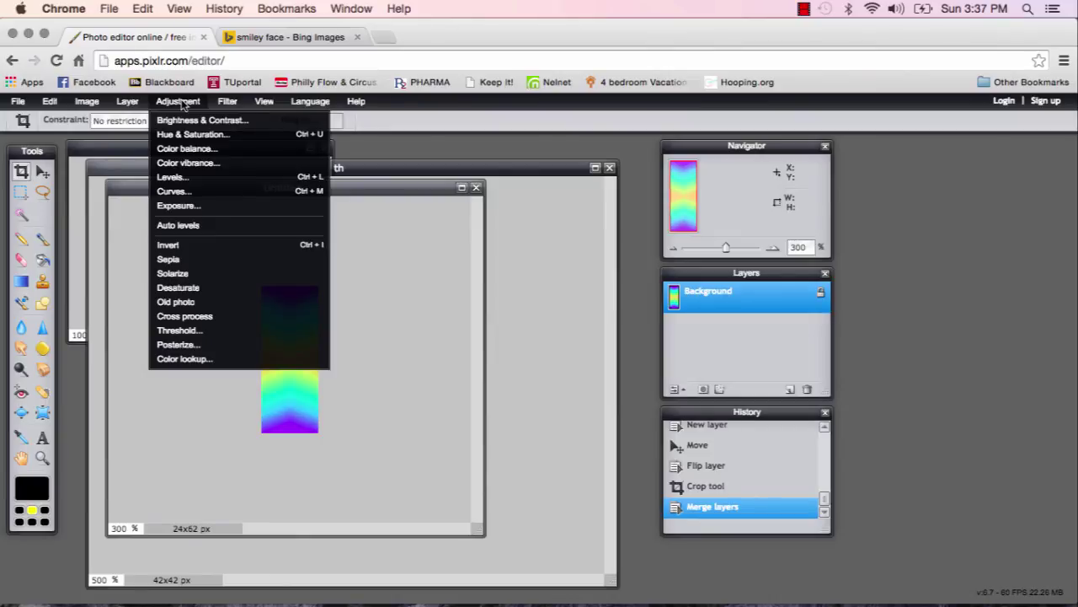
pyautogui.click(193, 134)
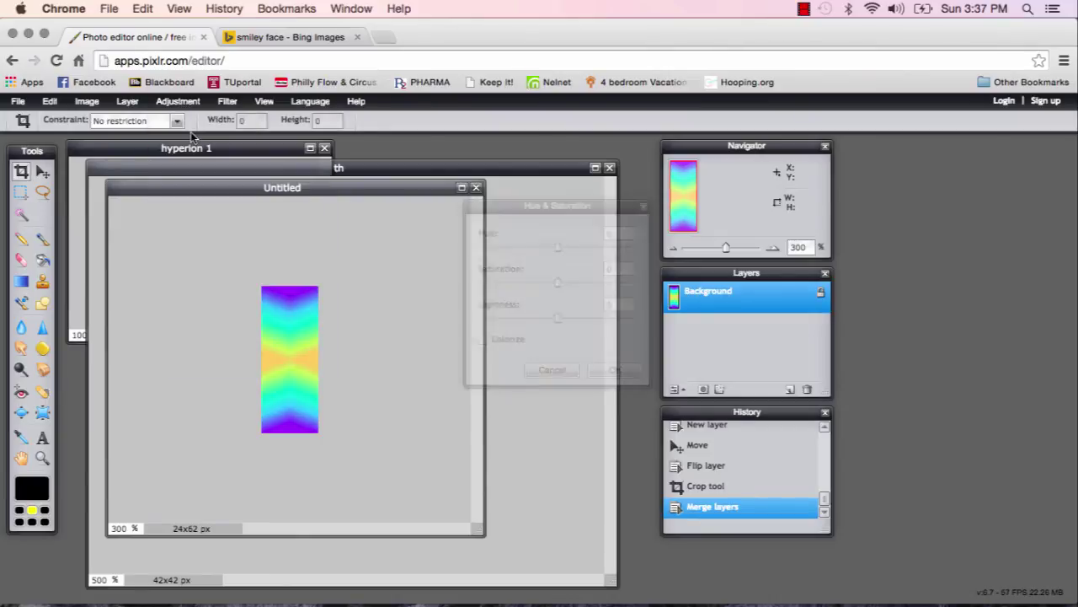
pyautogui.moveTo(558, 247)
pyautogui.mouseDown()
pyautogui.moveTo(508, 251)
pyautogui.moveTo(555, 256)
pyautogui.mouseUp()
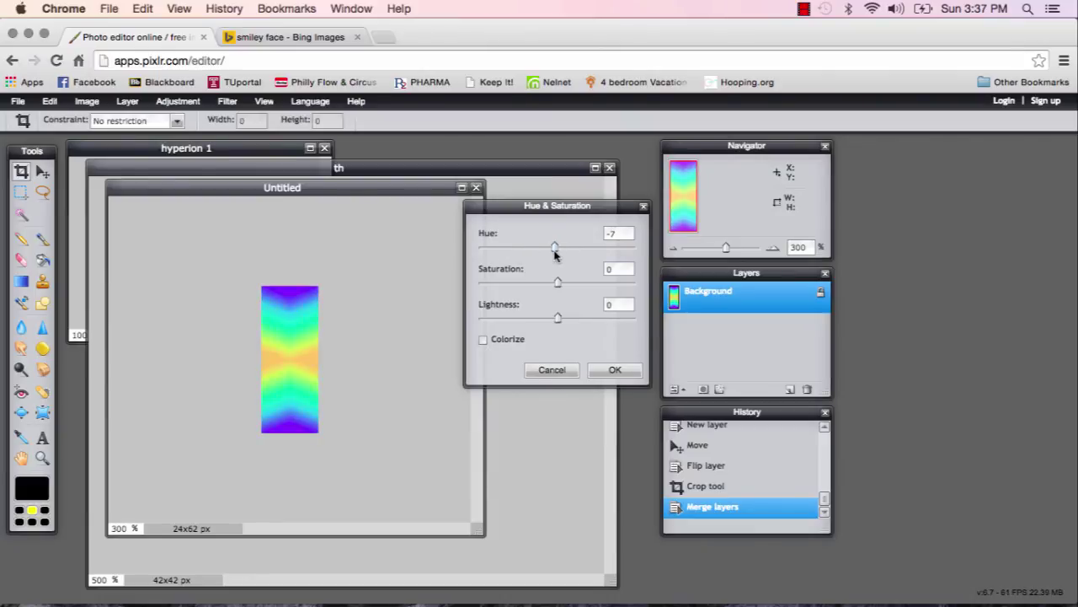
pyautogui.moveTo(555, 254); pyautogui.dragTo(603, 255)
pyautogui.moveTo(557, 284); pyautogui.dragTo(524, 321)
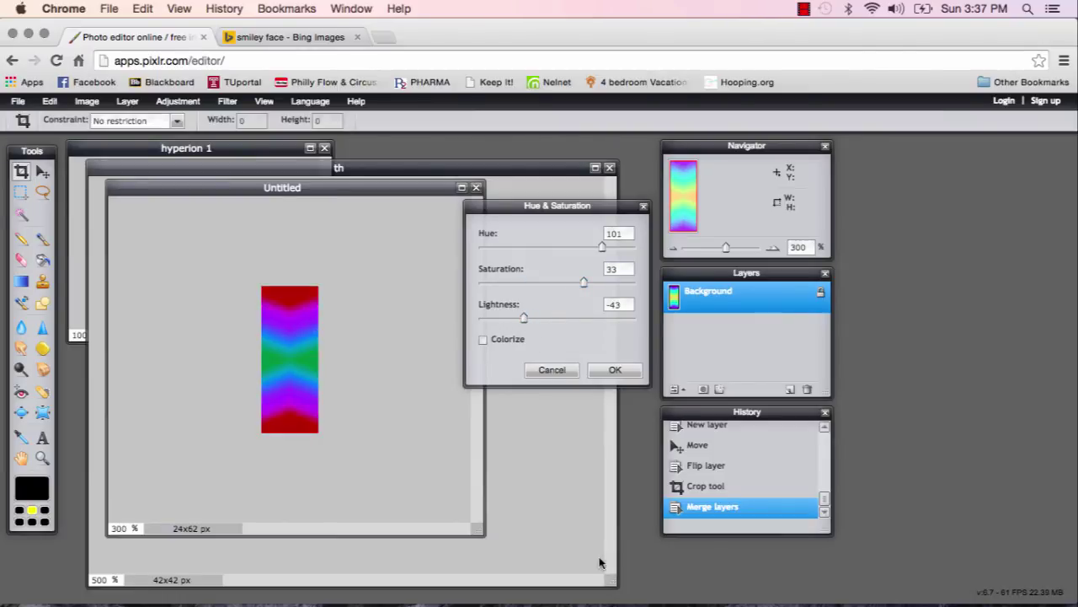
pyautogui.click(484, 340)
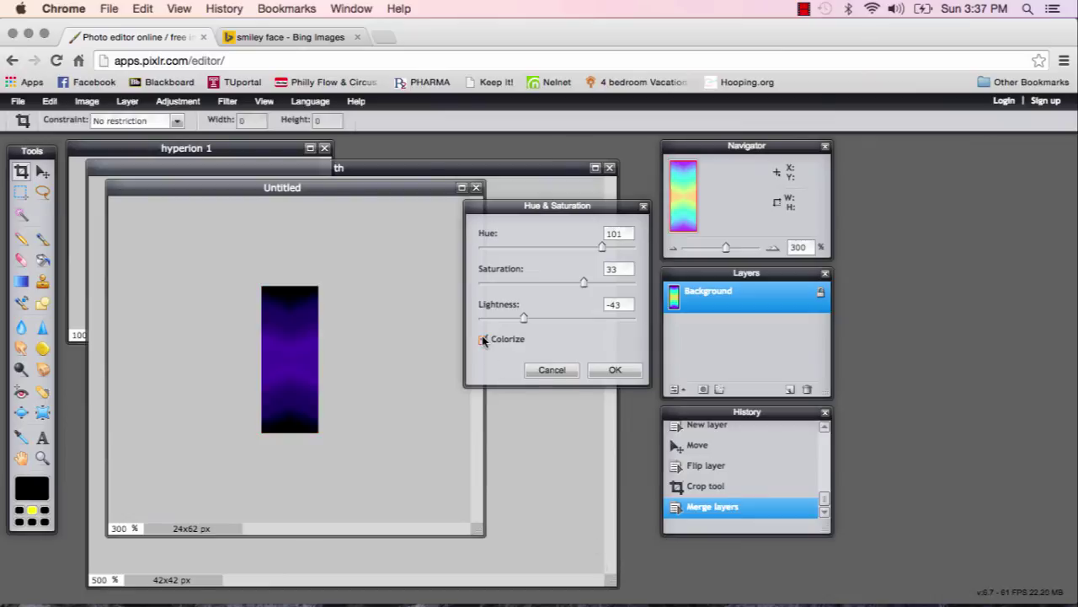
pyautogui.click(483, 340)
pyautogui.moveTo(523, 317); pyautogui.dragTo(506, 319)
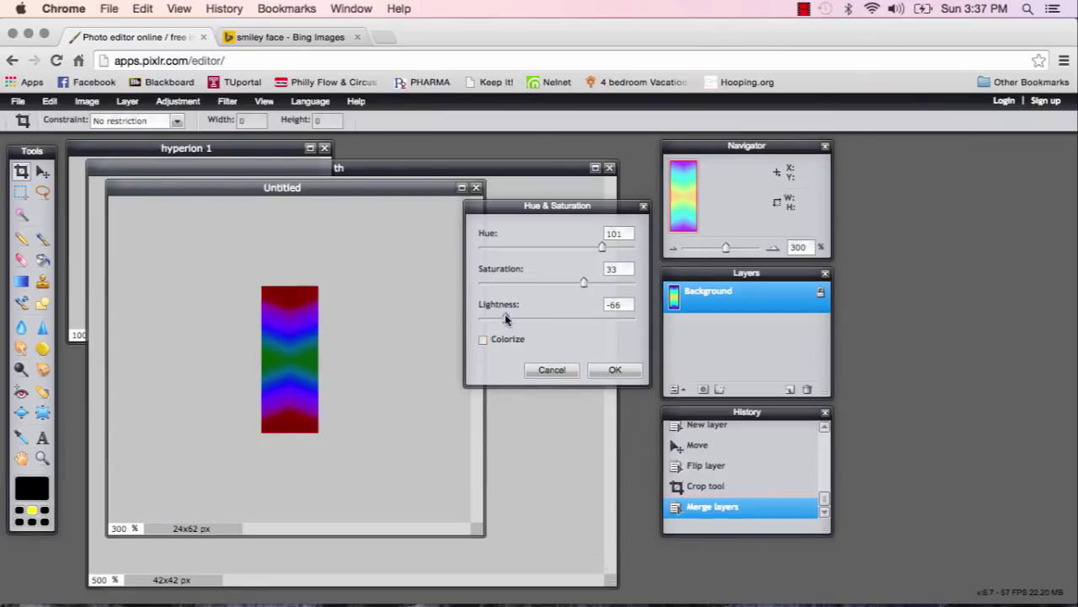
pyautogui.click(549, 372)
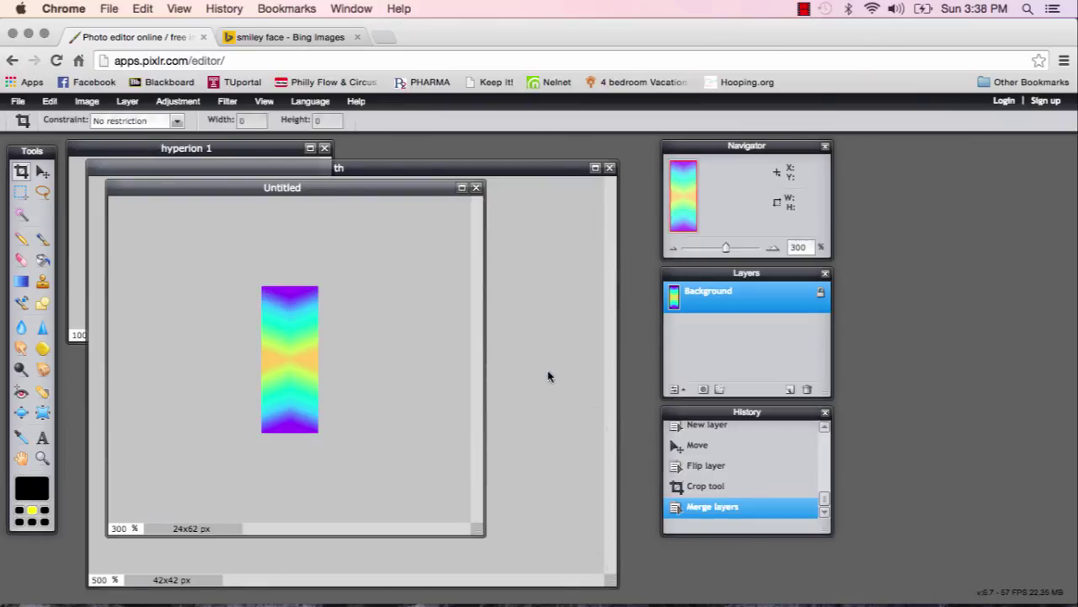